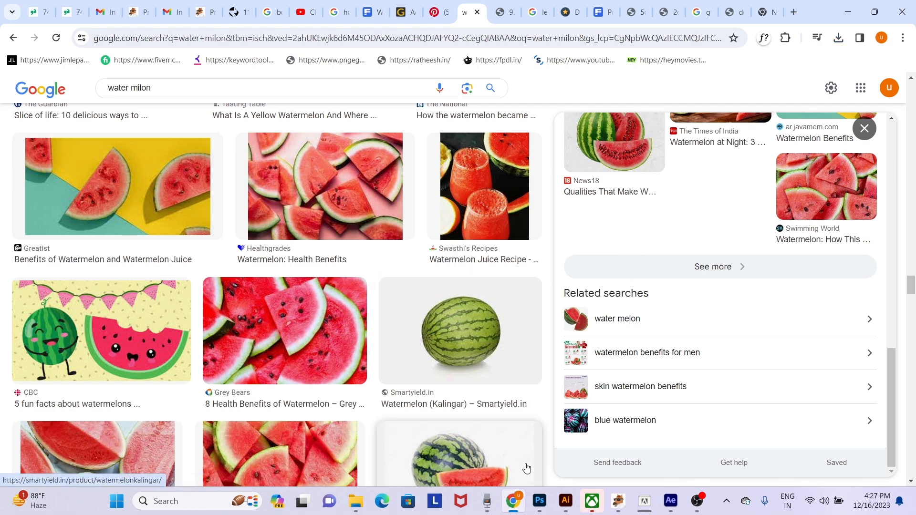
- Switch to Photoshop and unlock the Background layer of the grassy landscape image
mouse_move(542, 508)
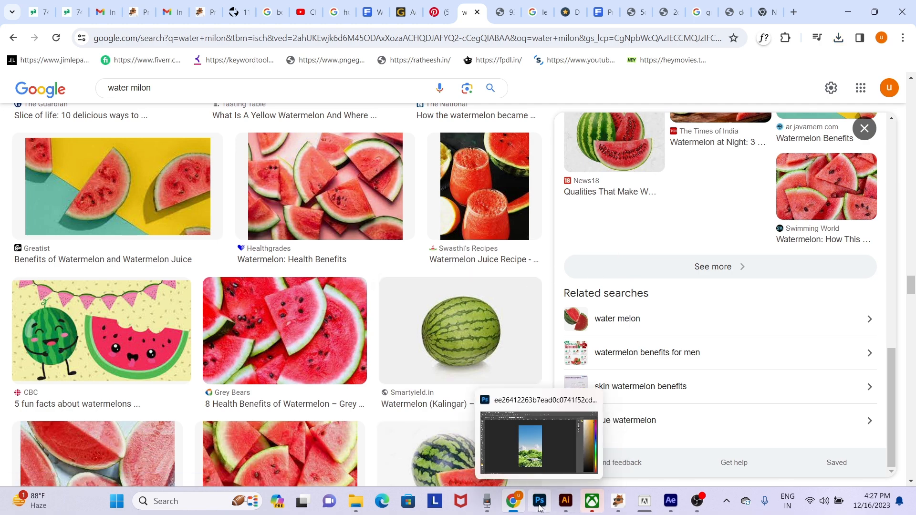
left_click(540, 508)
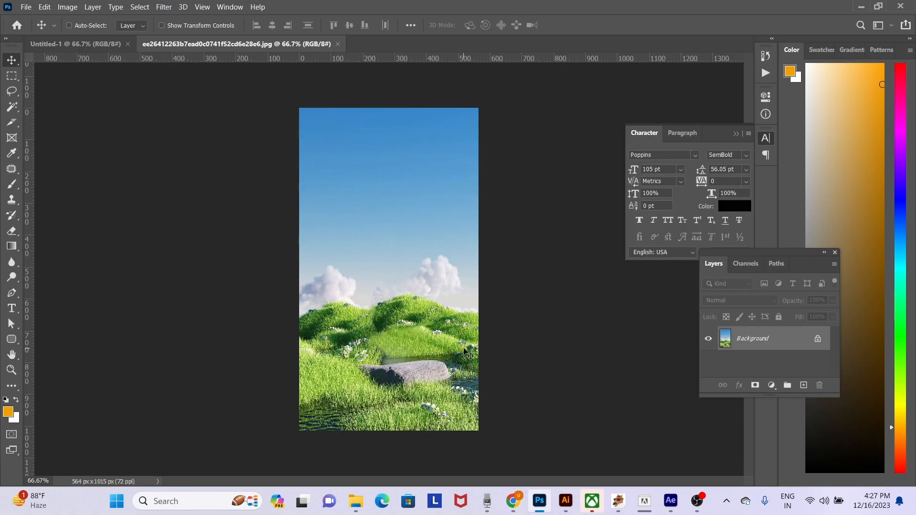
left_click(817, 339)
key("ctrl+plus")
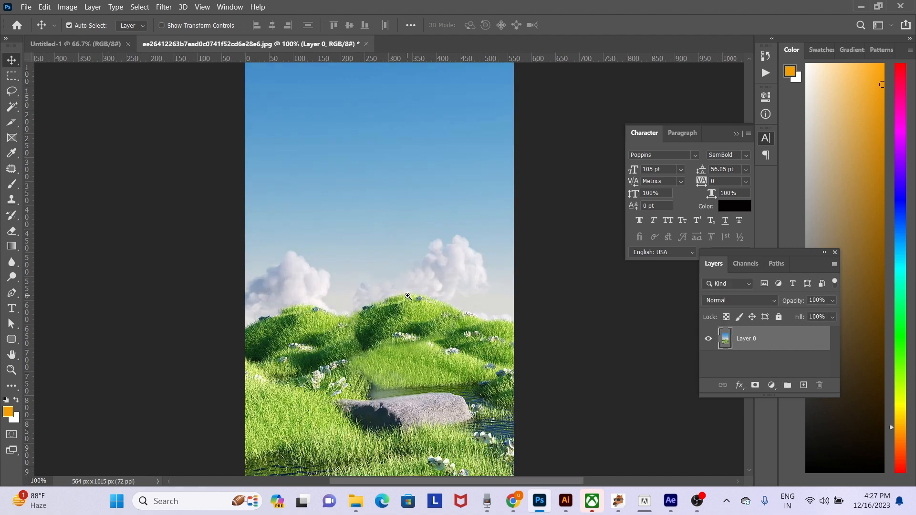
key("ctrl+minus")
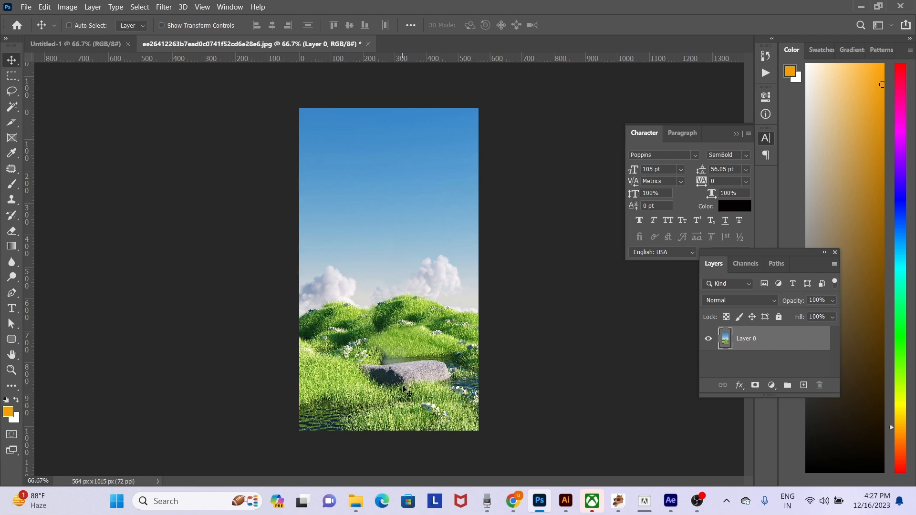
- Open the red watermelon juice bottle image from Downloads and unlock its Background layer
key("ctrl+o")
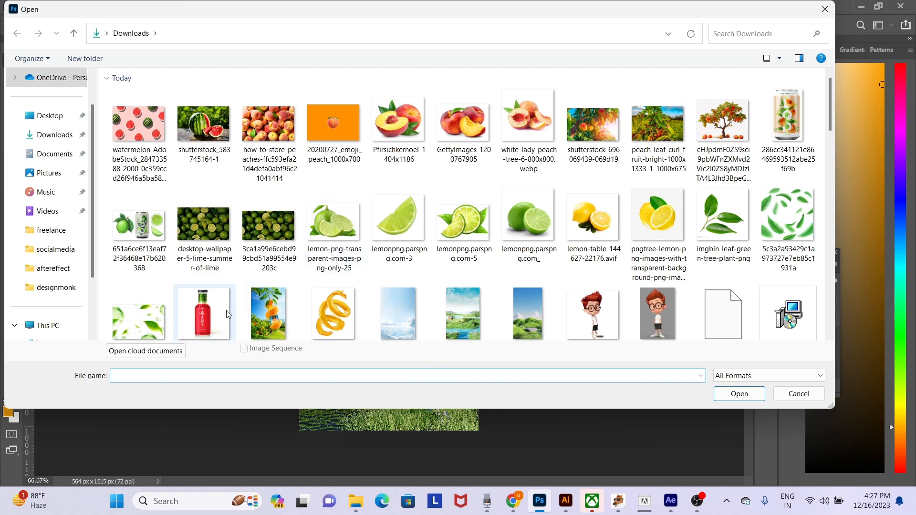
double_click(208, 313)
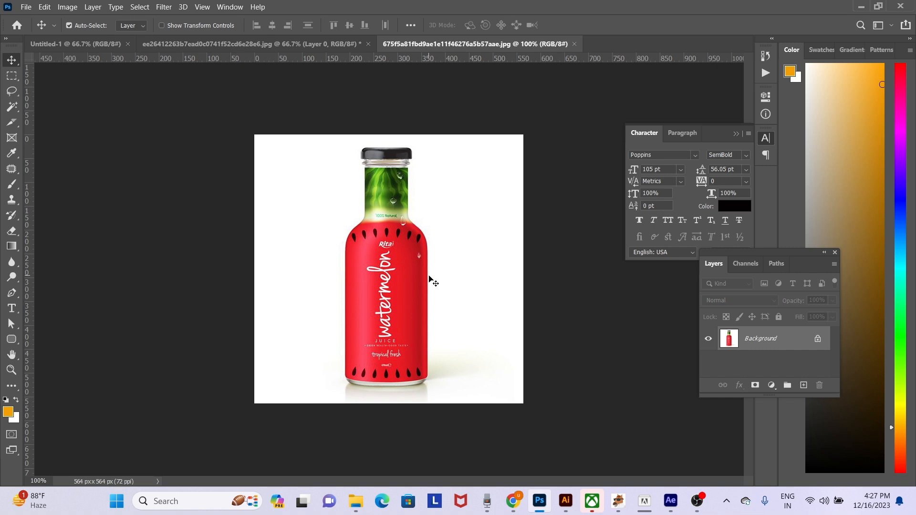
left_click(817, 339)
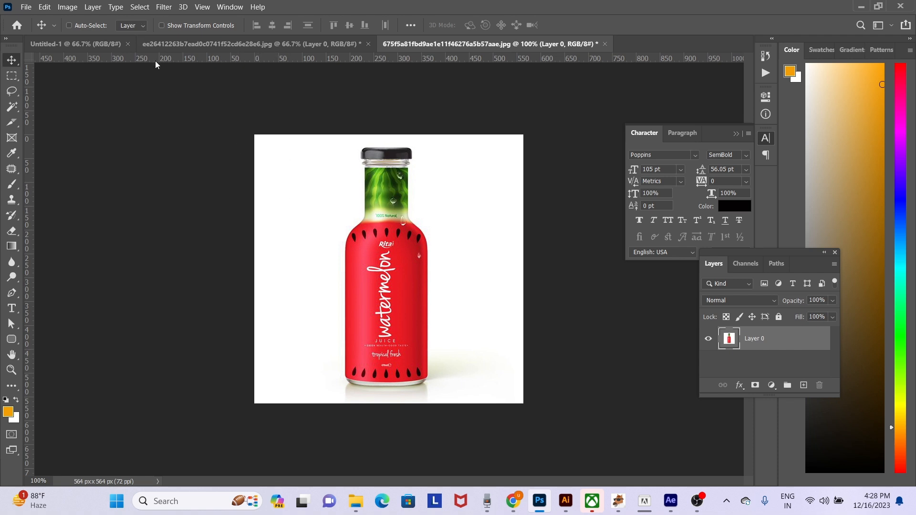
- Cut out the bottle with Select and Mask, using Select Subject and applying the result as a layer mask
left_click(140, 7)
mouse_move(140, 7)
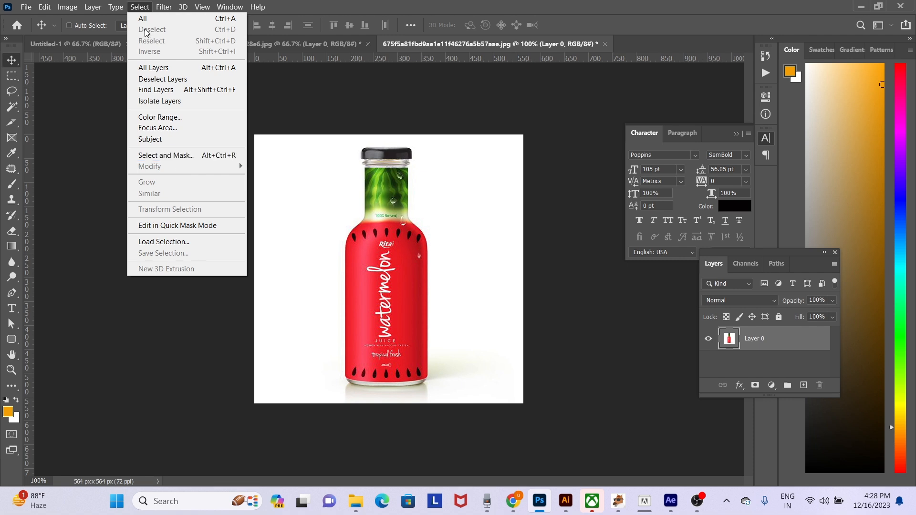
left_click(180, 158)
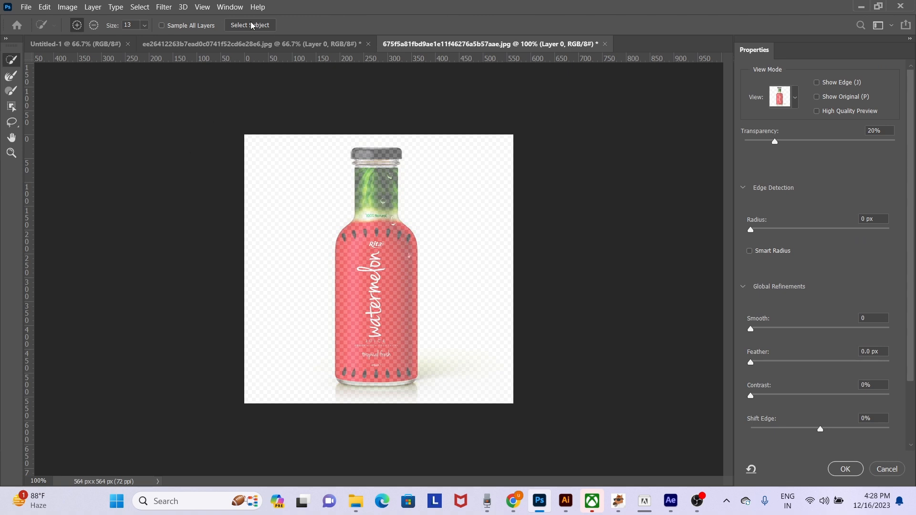
left_click(250, 26)
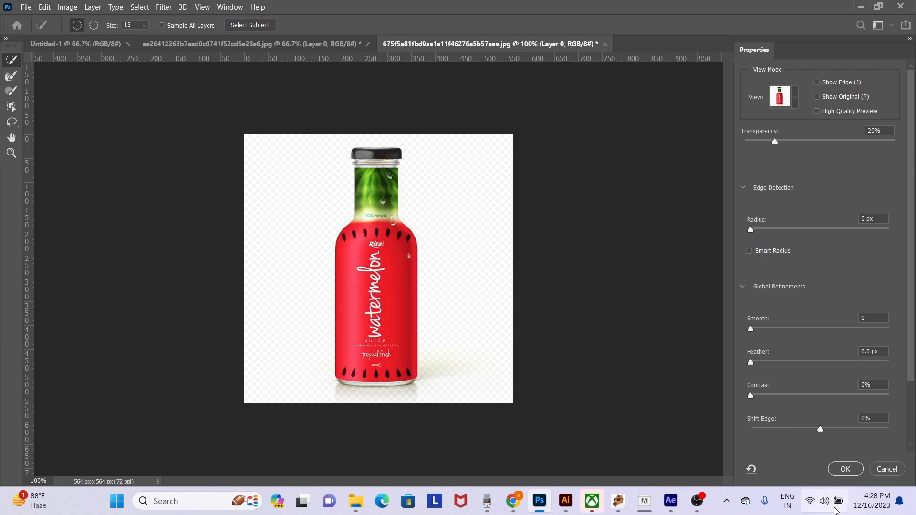
left_click(845, 469)
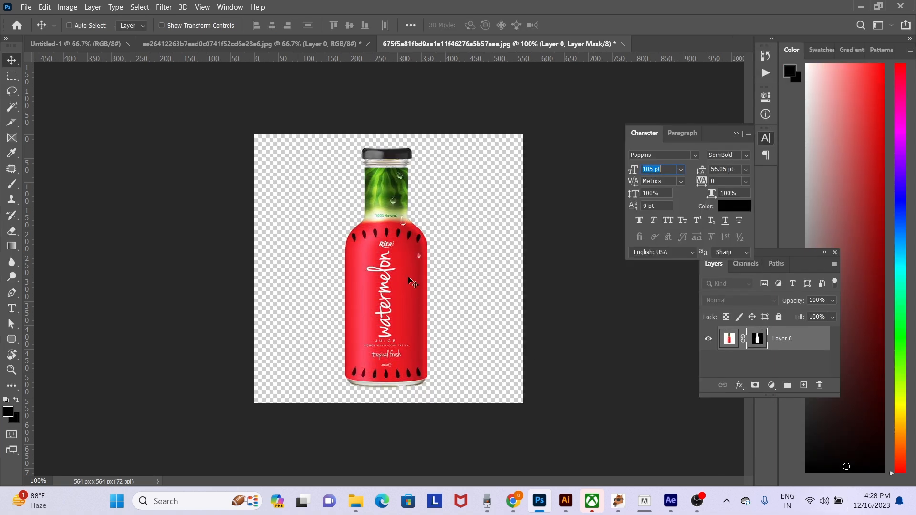
- Bring the masked bottle into the landscape document and place it on the rock, nudging it slightly up and left
left_click_drag(405, 252, 76, 48)
left_click_drag(206, 46, 421, 293)
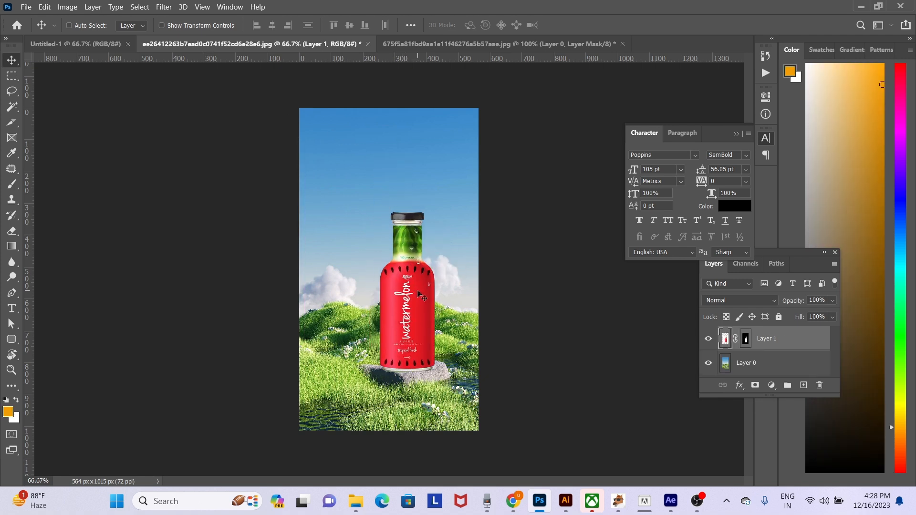
key("Up")
key("Up")
key("Up")
key("Up")
key("Up")
key("Up")
key("Up")
key("Up")
key("Left")
key("Left")
key("Left")
key("Left")
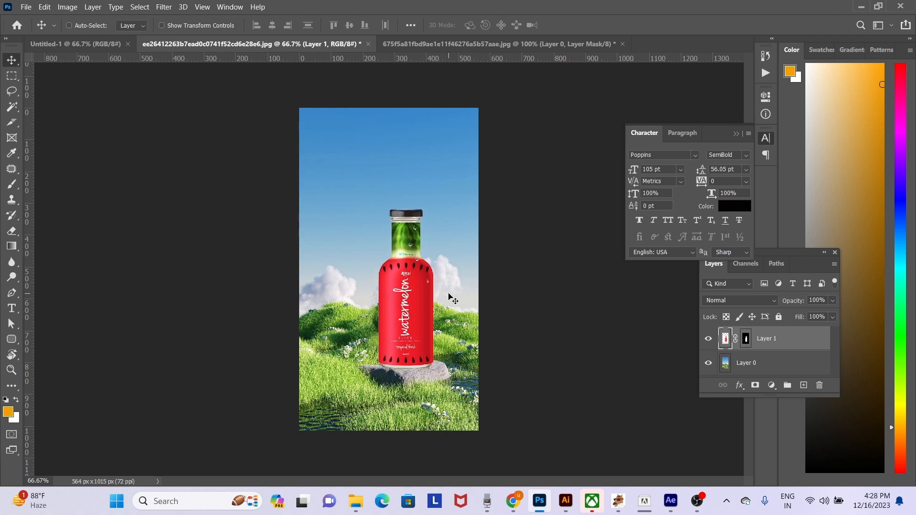
- Scale the bottle to about 111% and shift it right so it stands on the rock
key("ctrl+t")
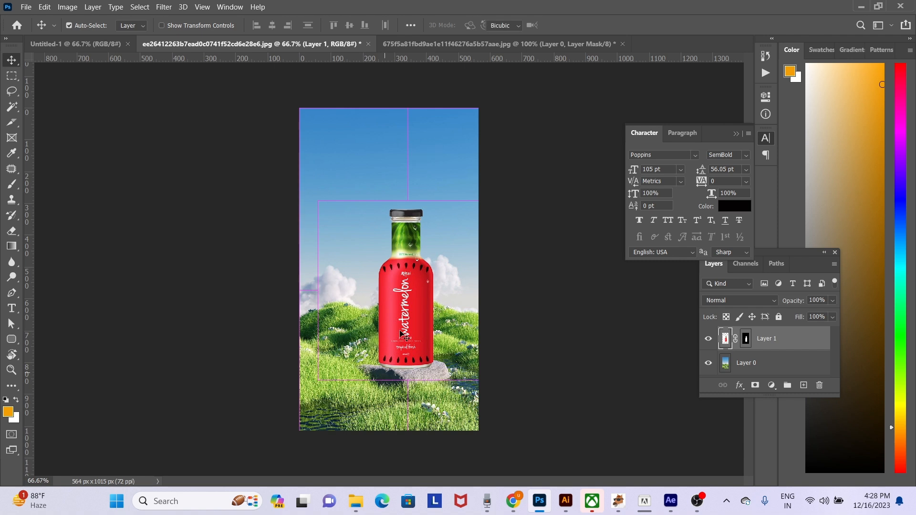
left_click_drag(319, 200, 300, 177)
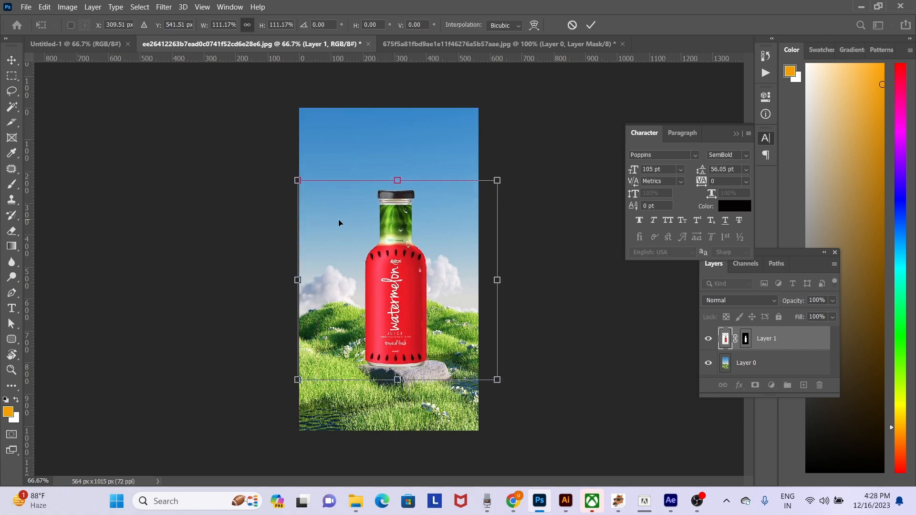
left_click_drag(380, 245, 387, 246)
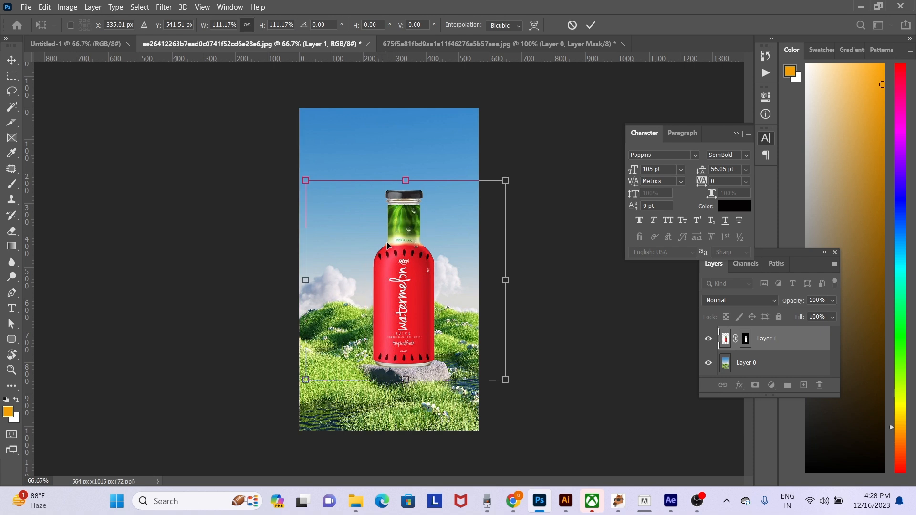
key("Return")
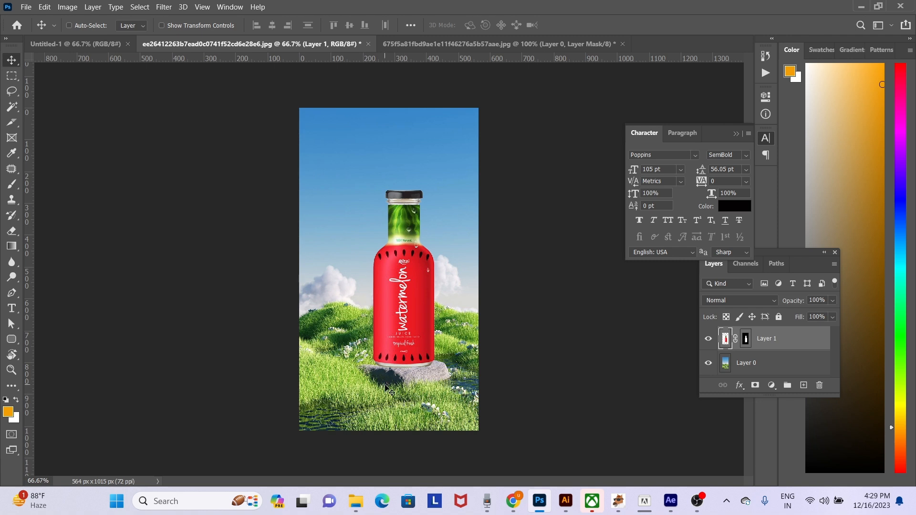
- Duplicate the bottle, then flip the copy vertically at about half height, slanting it down-left from the bottle's base like a cast shadow
right_click(410, 298)
left_click(418, 302)
left_click_drag(414, 291, 408, 292)
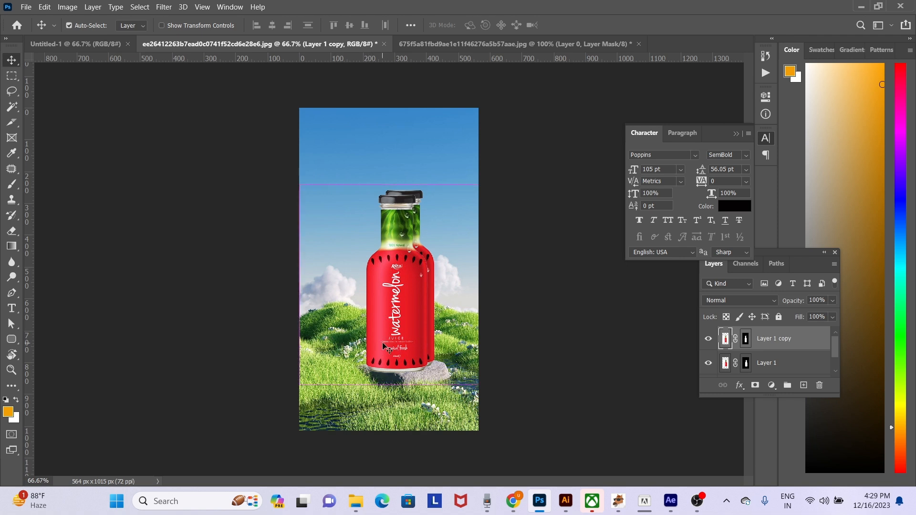
key("ctrl+t")
left_click_drag(399, 185, 376, 391)
left_click_drag(531, 348, 543, 333)
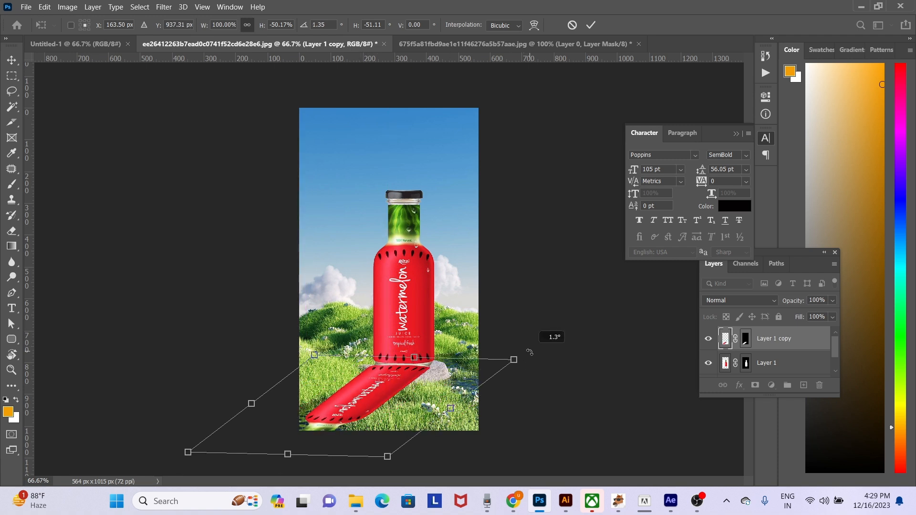
key("Return")
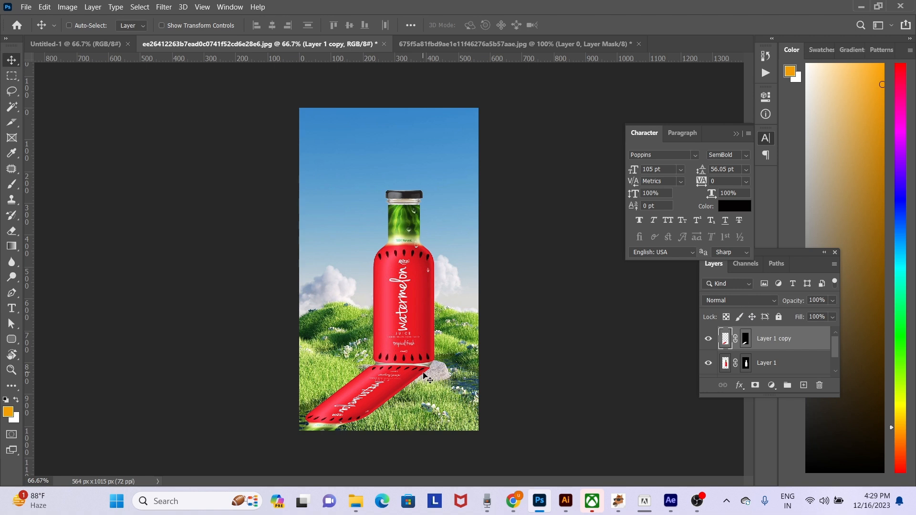
- Turn the flipped bottle copy black with Hue/Saturation by setting Lightness to -100
key("ctrl+u")
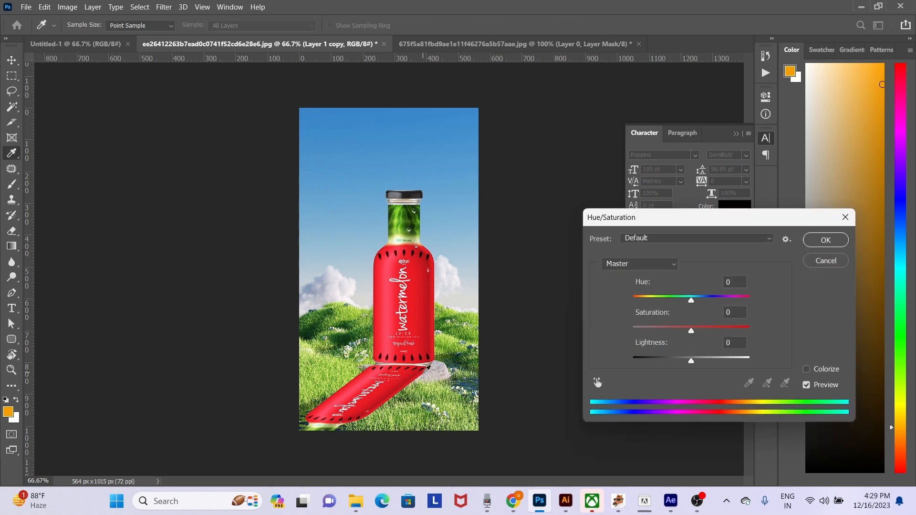
left_click_drag(694, 364, 570, 366)
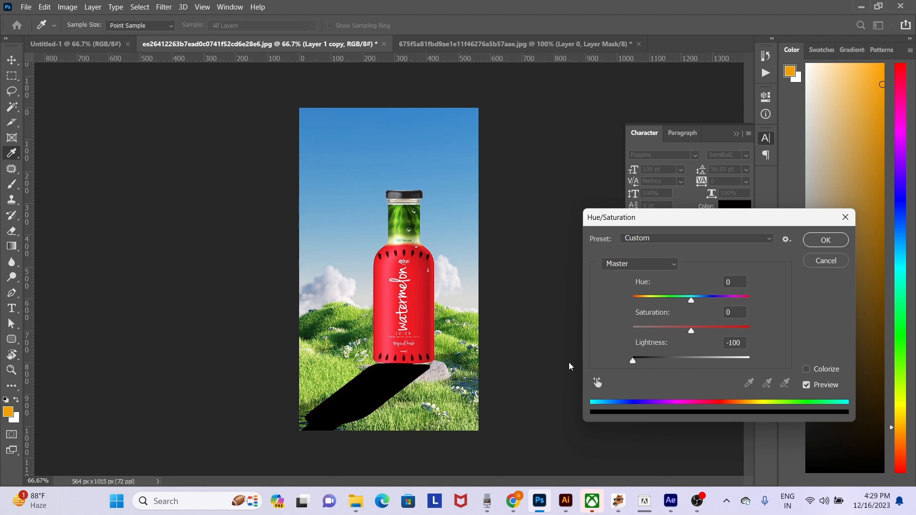
key("Return")
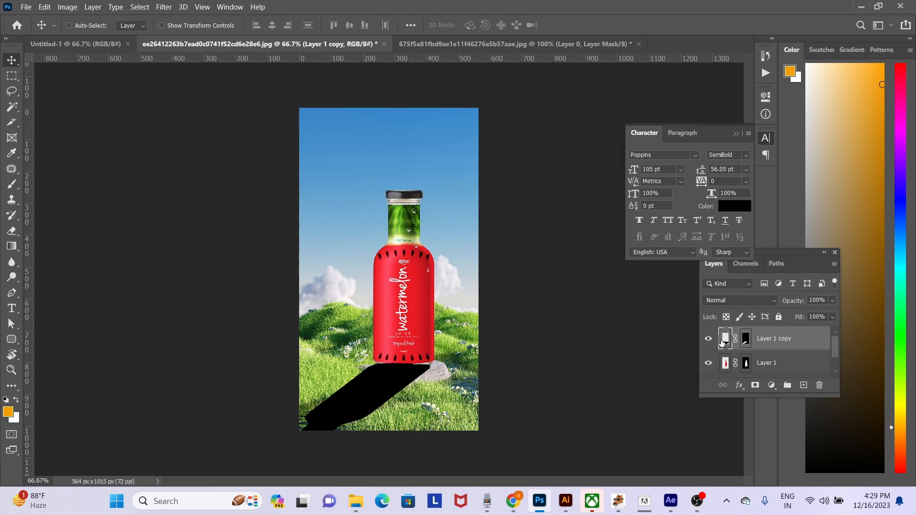
- Convert the black shadow layer to a smart object and rasterize it to merge its mask
right_click(769, 344)
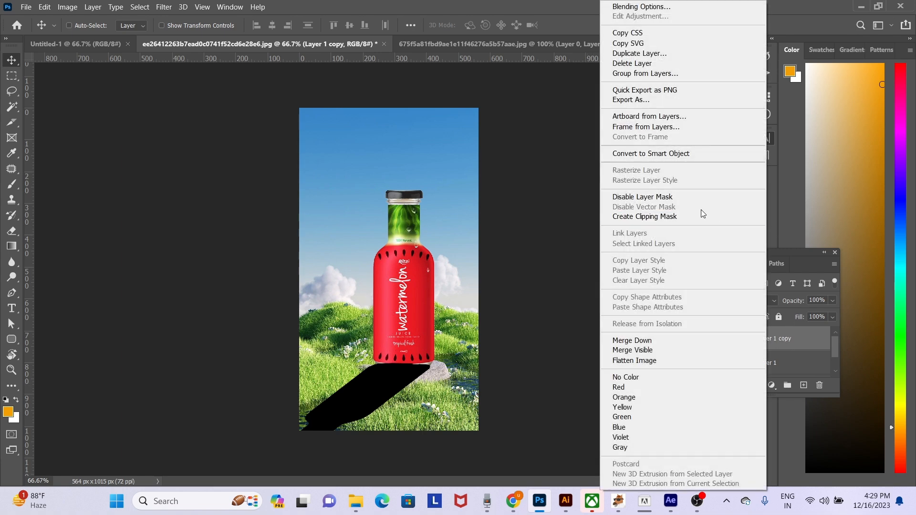
left_click(657, 154)
right_click(753, 353)
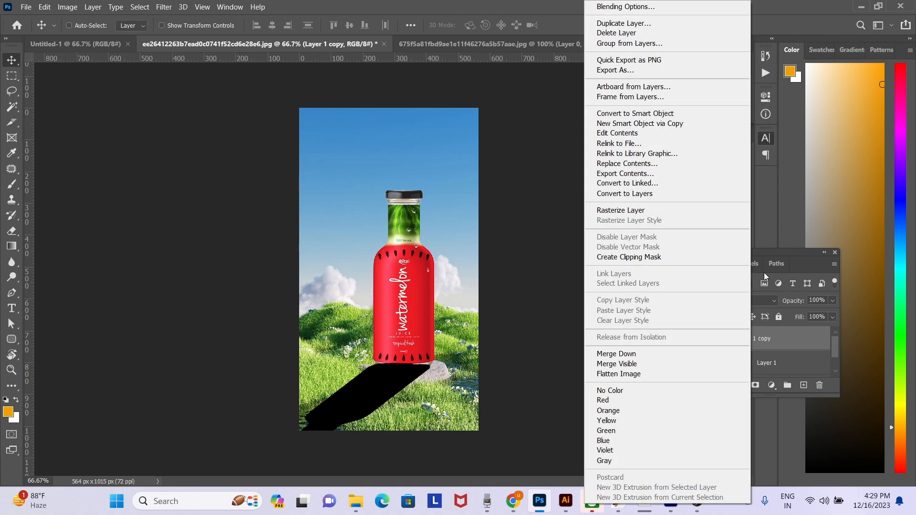
left_click(637, 211)
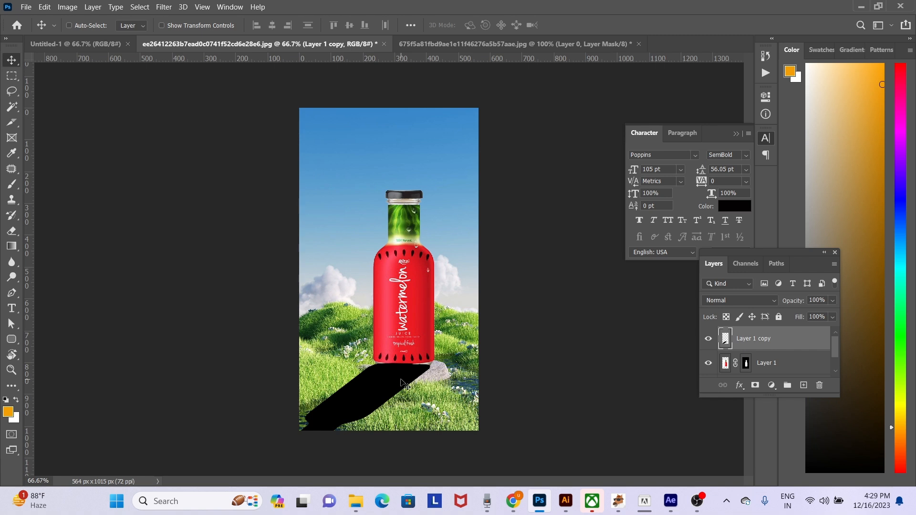
- Soften the shadow layer with a Gaussian Blur of 10.0 pixels radius
left_click(163, 7)
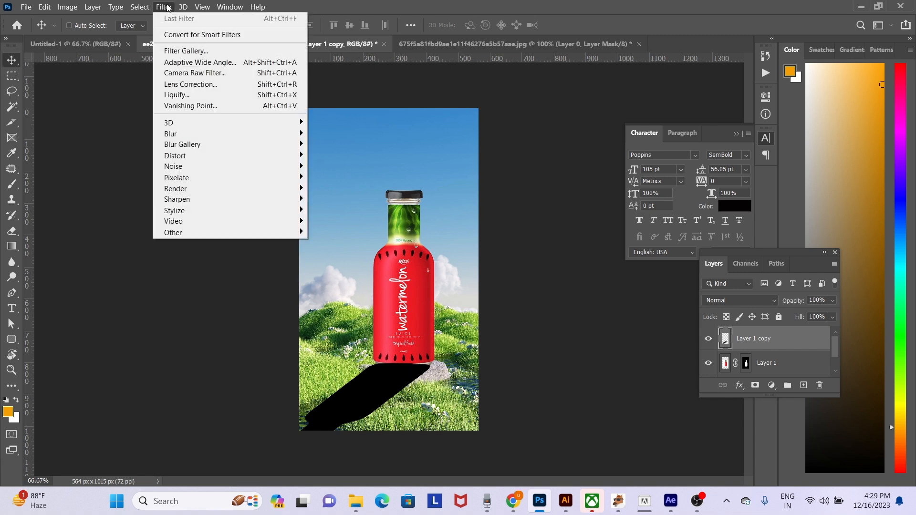
mouse_move(242, 138)
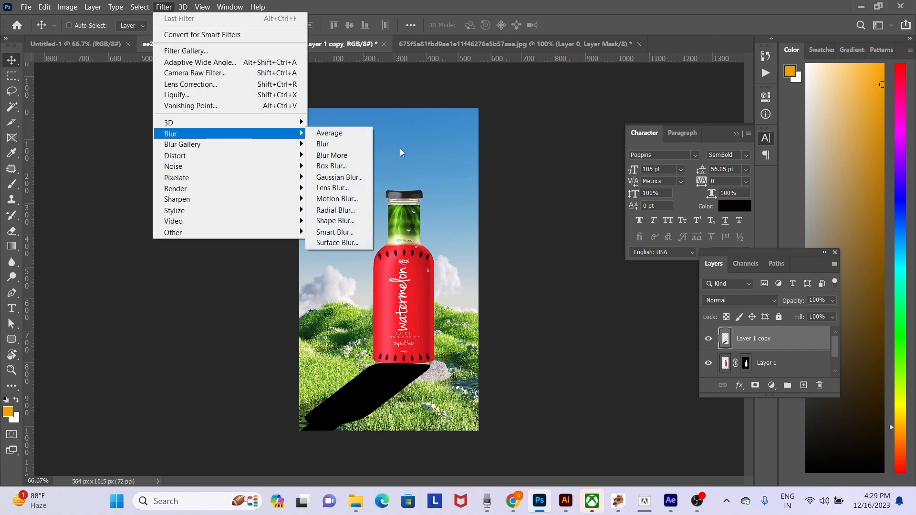
left_click(353, 178)
left_click_drag(623, 381, 604, 383)
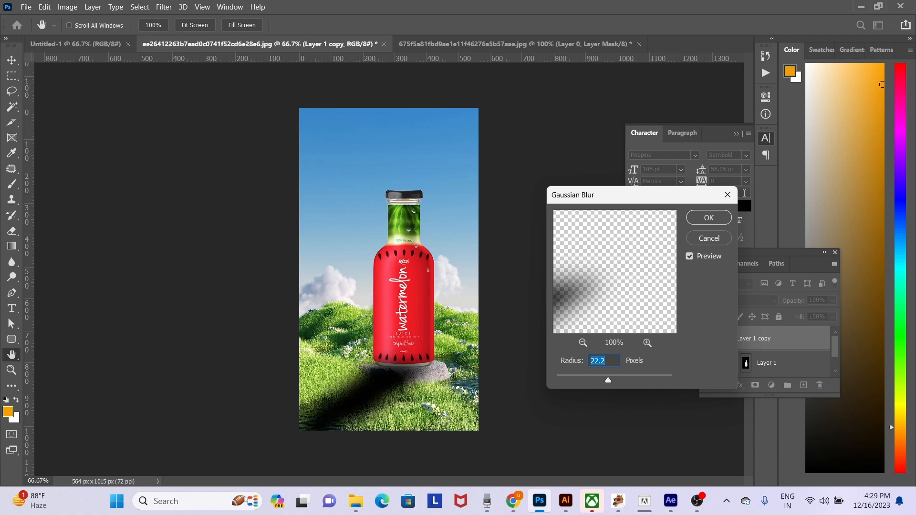
left_click(601, 383)
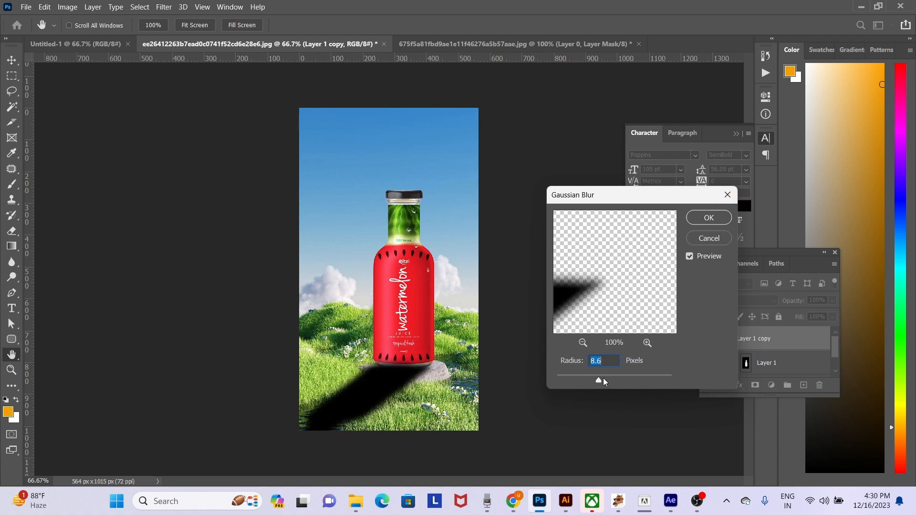
left_click(603, 379)
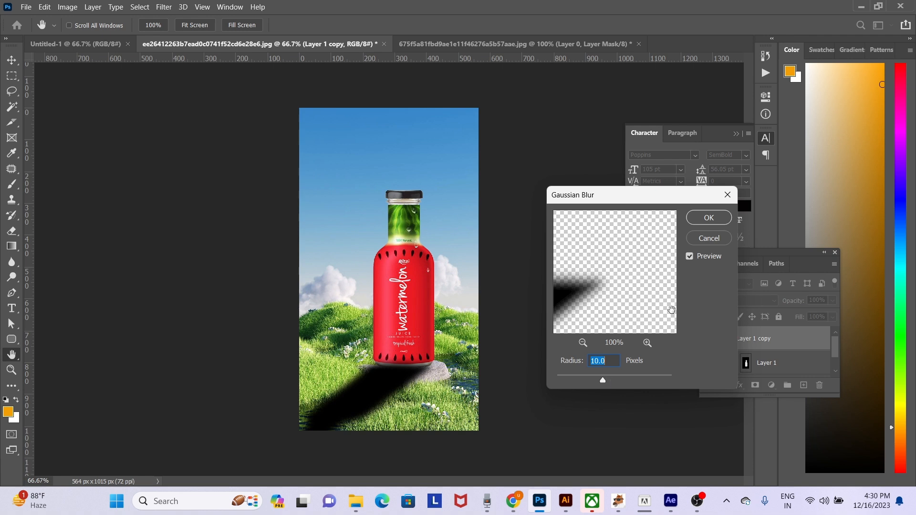
left_click(711, 217)
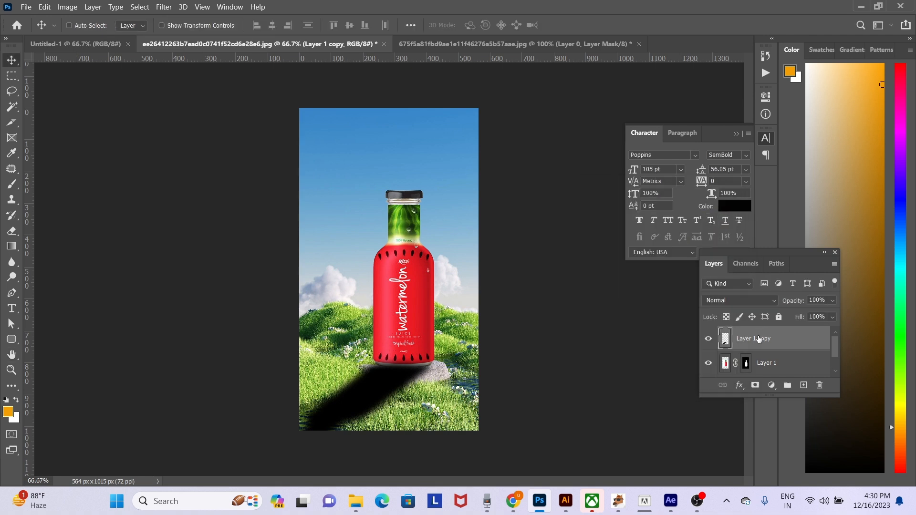
- Set the shadow layer's blend mode to Linear Burn and its opacity to 22%
left_click(731, 300)
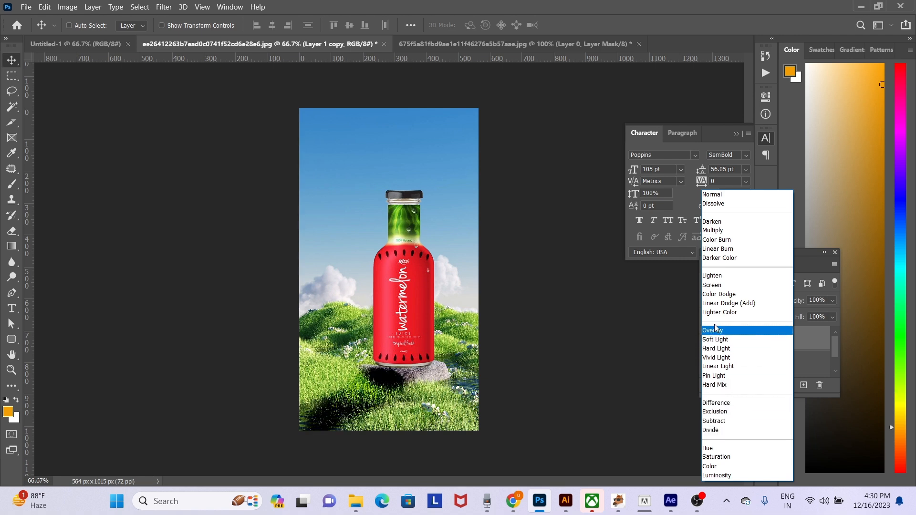
left_click(712, 253)
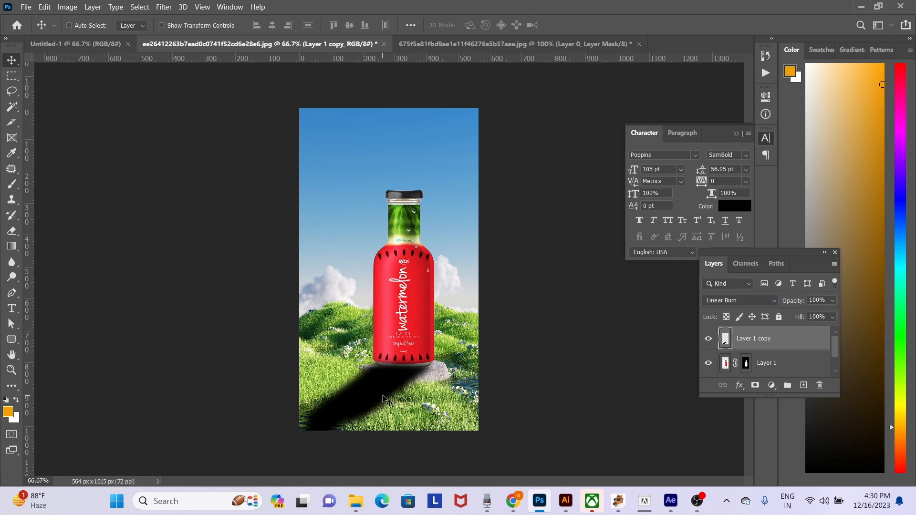
key("1")
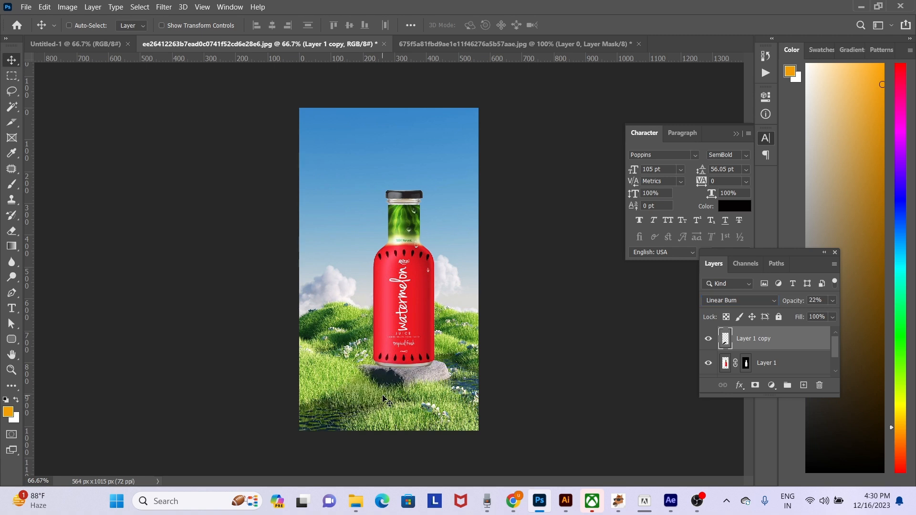
- Raise the shadow layer's opacity to 80% and move the layer beneath the bottle layer
key("5")
key("5")
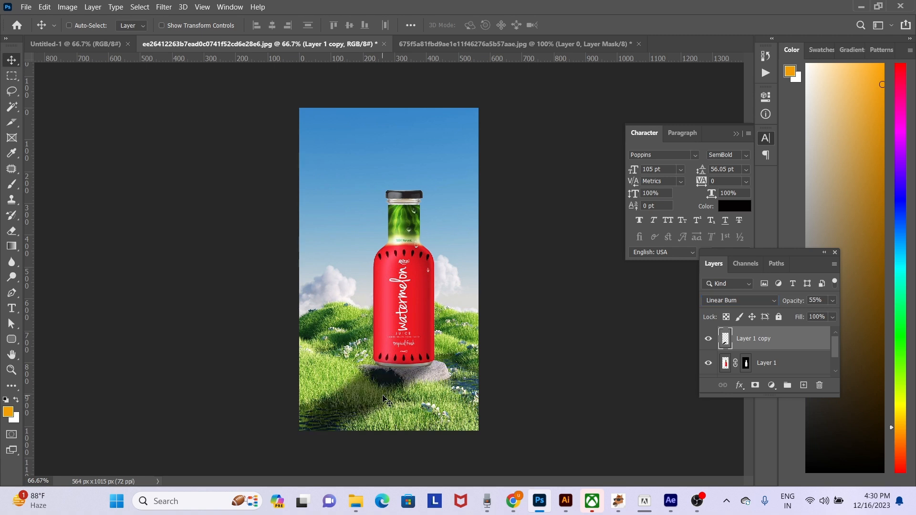
key("8")
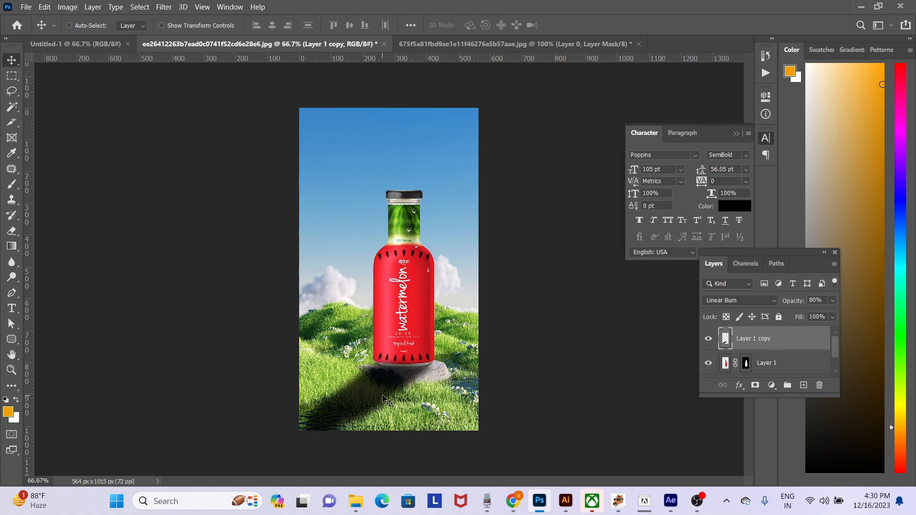
key("ctrl+bracketleft")
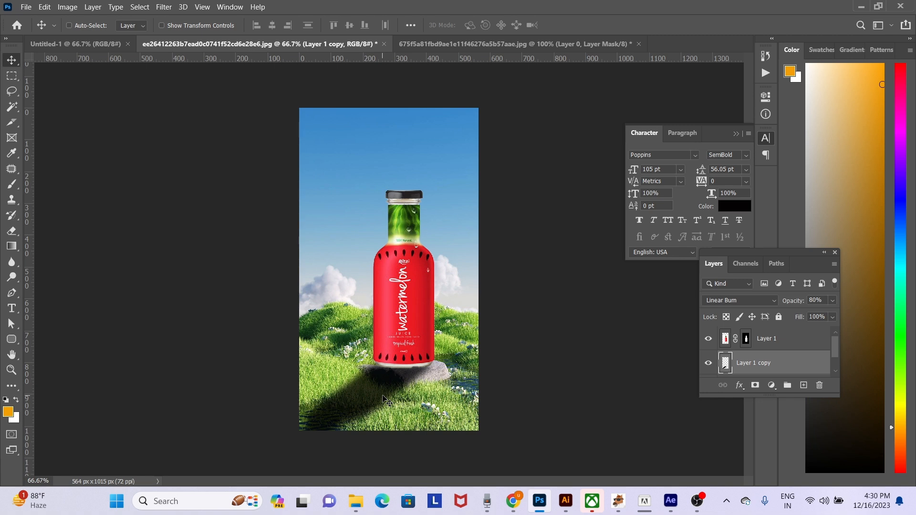
- Compare several opacity strengths for the bottle's shadow layer and set it to 56%
key("3")
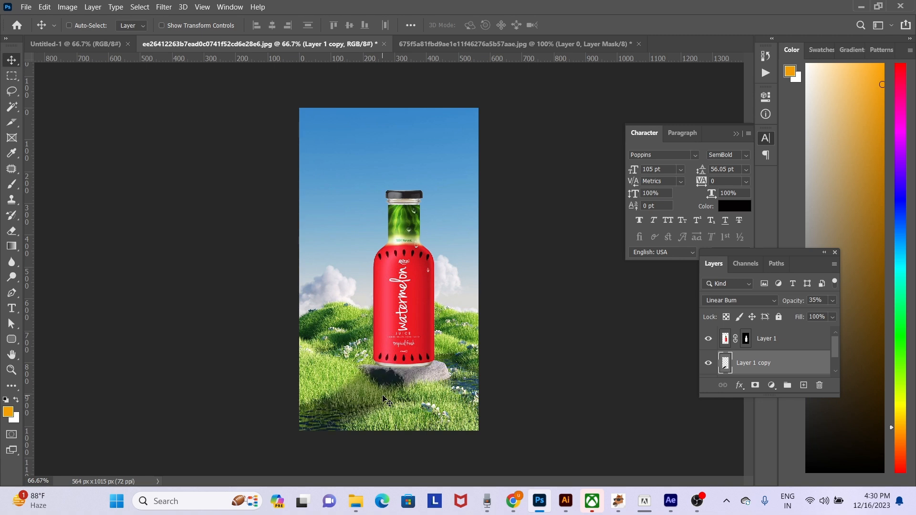
key("5")
key("5")
key("8")
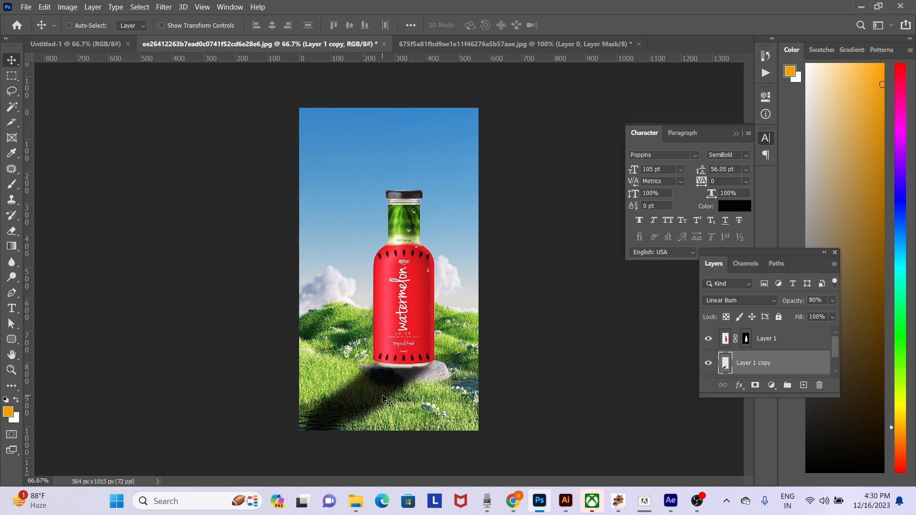
key("4")
key("4")
key("5")
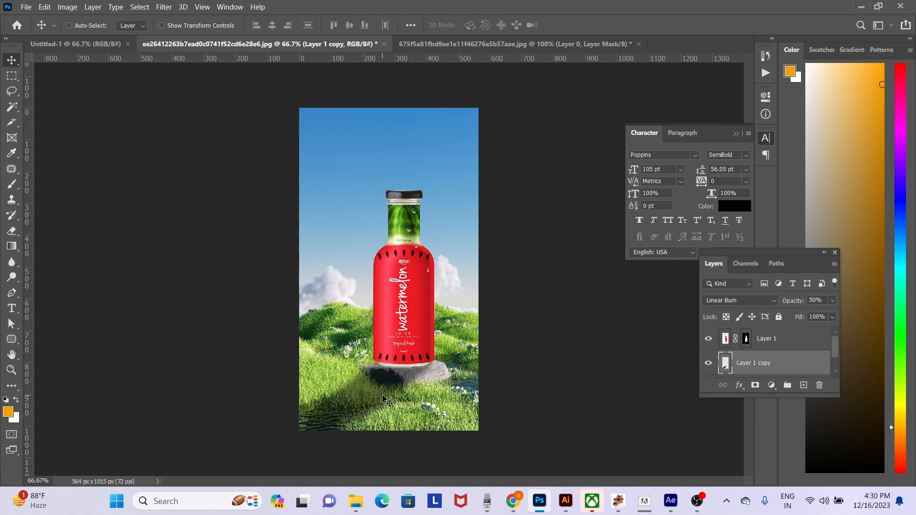
key("5")
key("6")
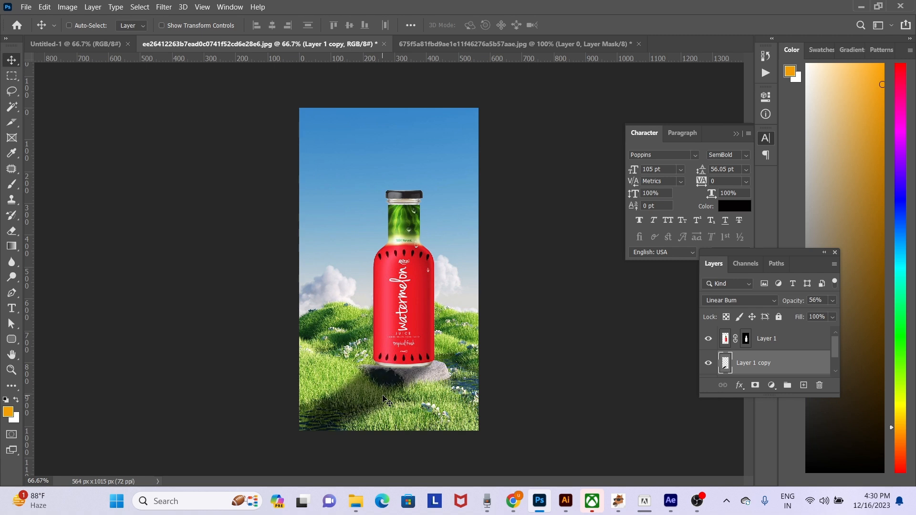
- Skew the shadow slightly with Free Transform and stretch its upper-left corner outward to adjust how it falls from the bottle
key("ctrl+t")
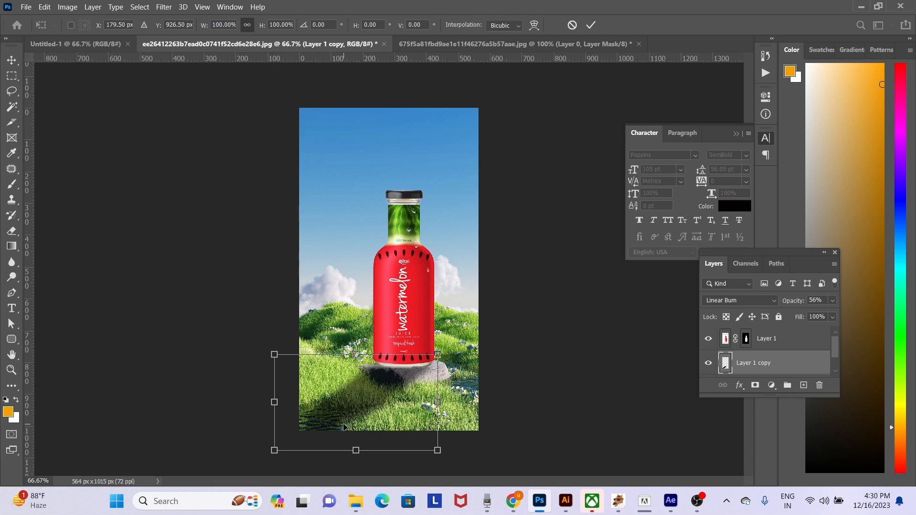
key("Return")
key("ctrl+t")
left_click_drag(356, 451, 364, 453)
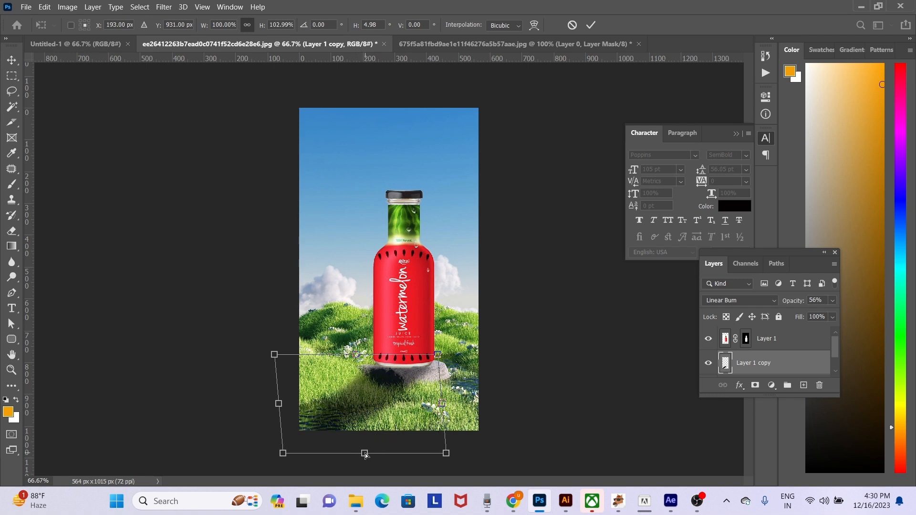
left_click_drag(276, 355, 260, 350)
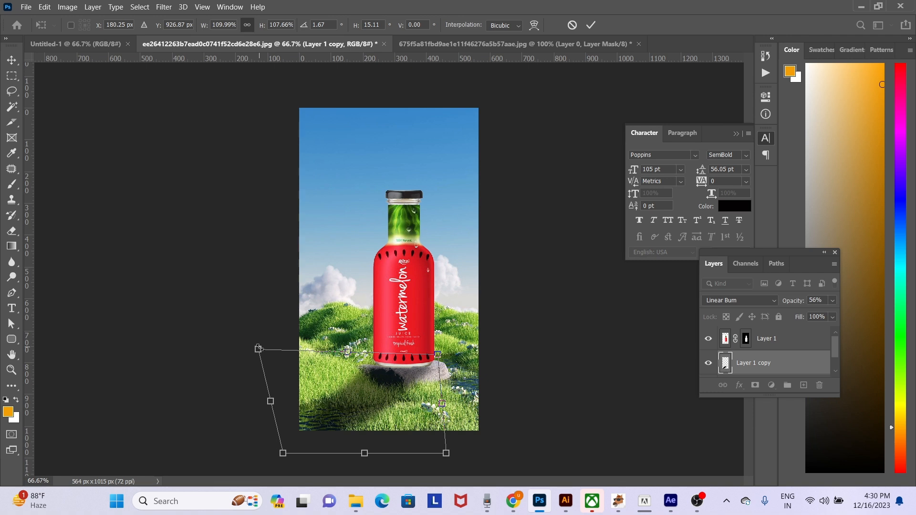
key("Return")
- Select the bottle's Layer 1 on the canvas and duplicate it
key("e")
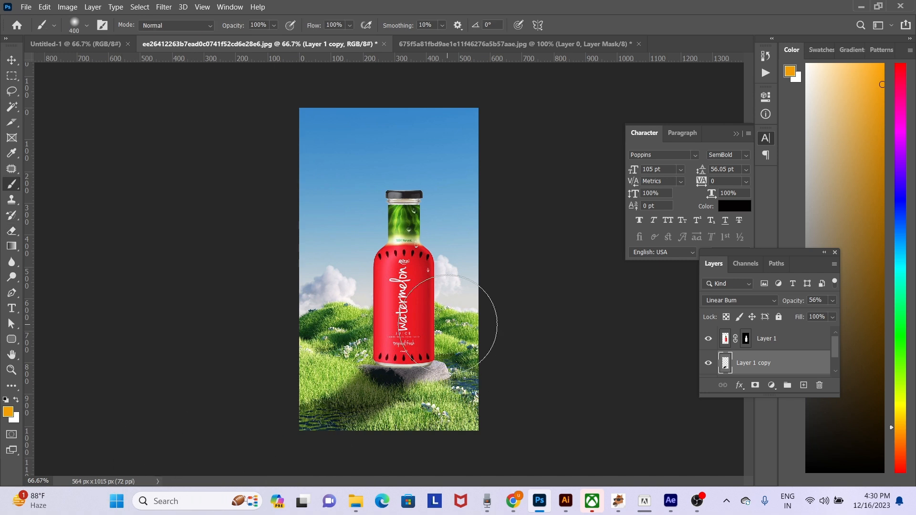
key("v")
right_click(401, 266)
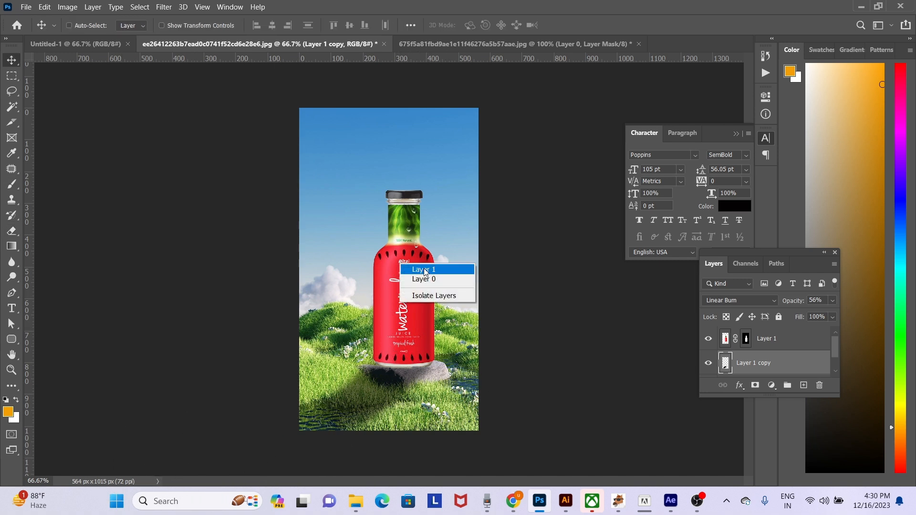
left_click(424, 268)
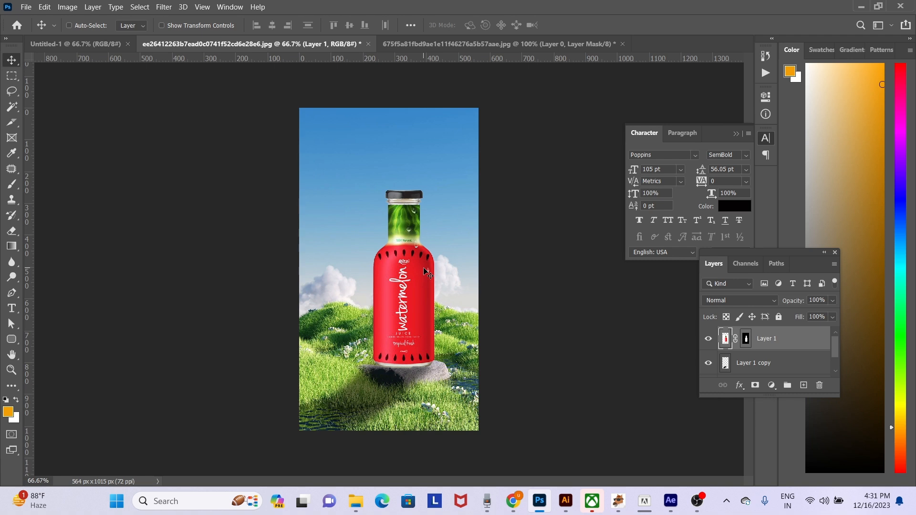
key("ctrl+j")
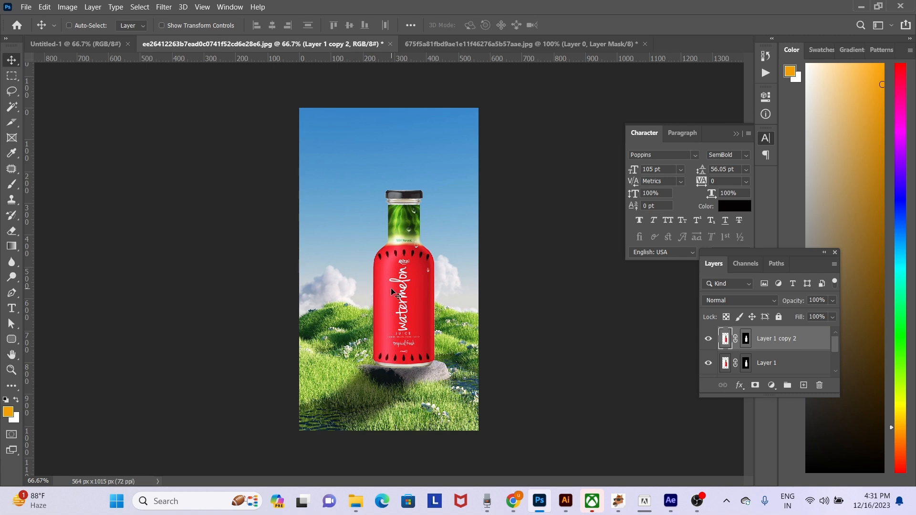
- Darken the bottle copy with Levels by lowering the output white level to 131
key("ctrl+l")
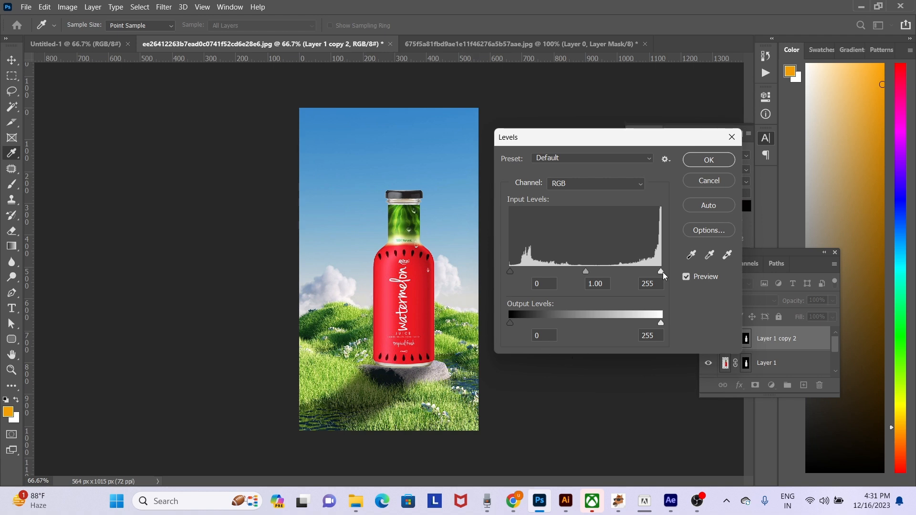
mouse_move(663, 272)
left_mouse_down()
mouse_move(625, 274)
mouse_move(664, 274)
left_mouse_up()
left_click_drag(661, 324, 588, 325)
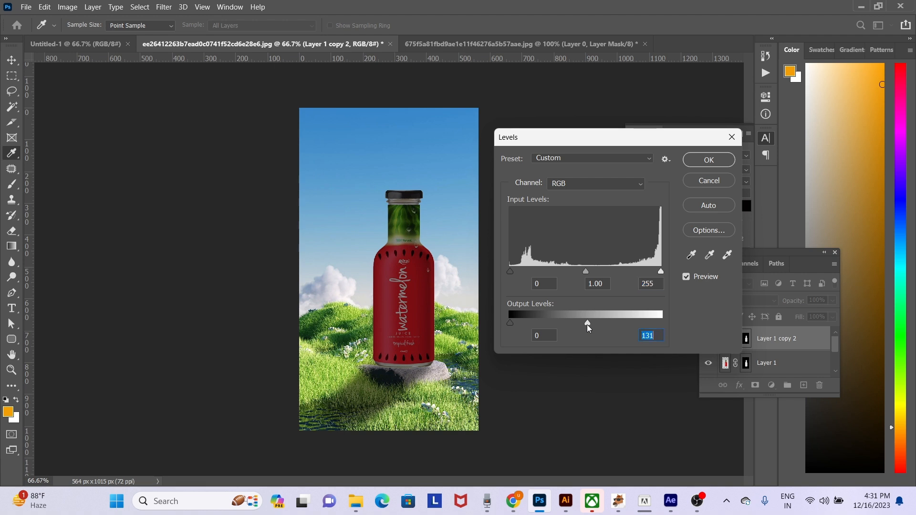
key("Return")
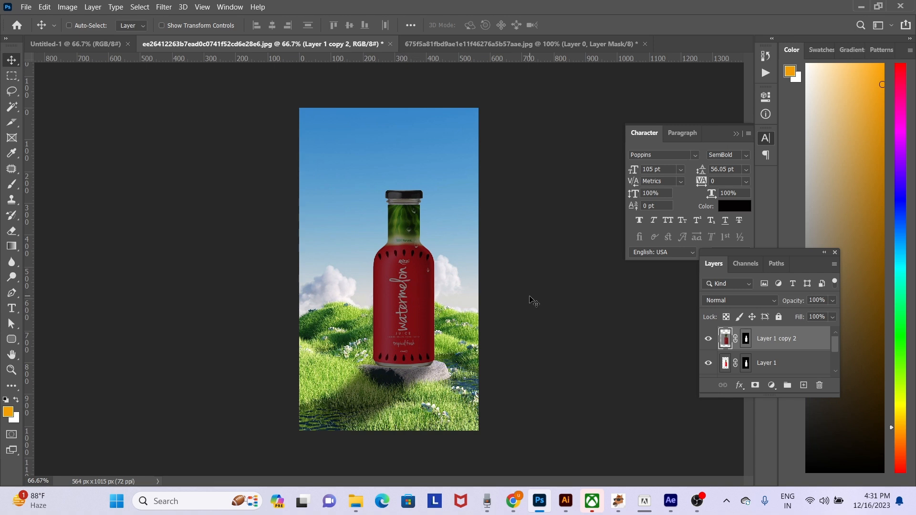
- Erase parts of the darkened bottle copy with a soft eraser, reducing the brush size from 300 to 125, to shape the shading
key("e")
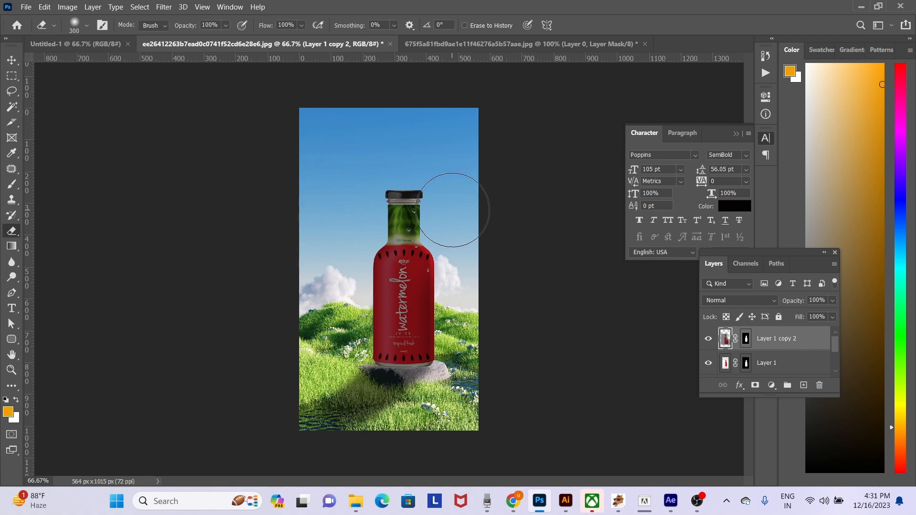
key("bracketleft")
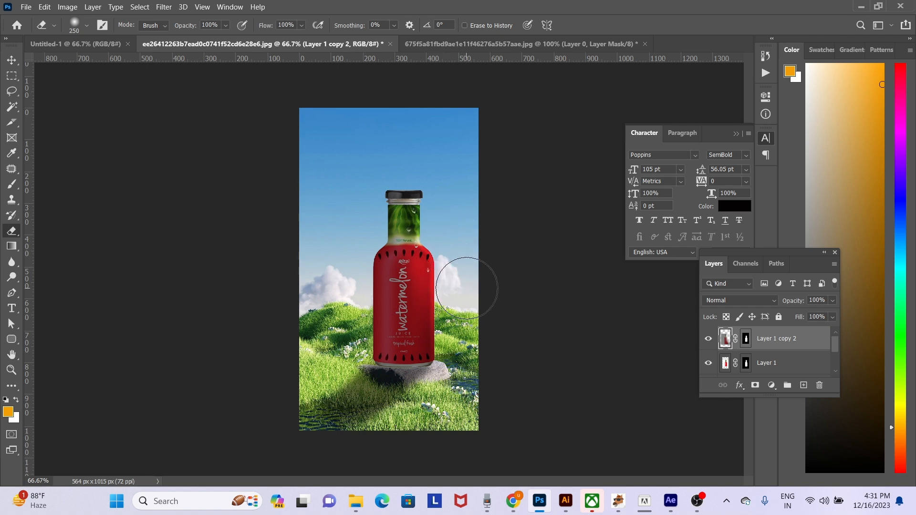
key("bracketleft")
key("bracketleft")
key("bracketleft")
key("bracketleft")
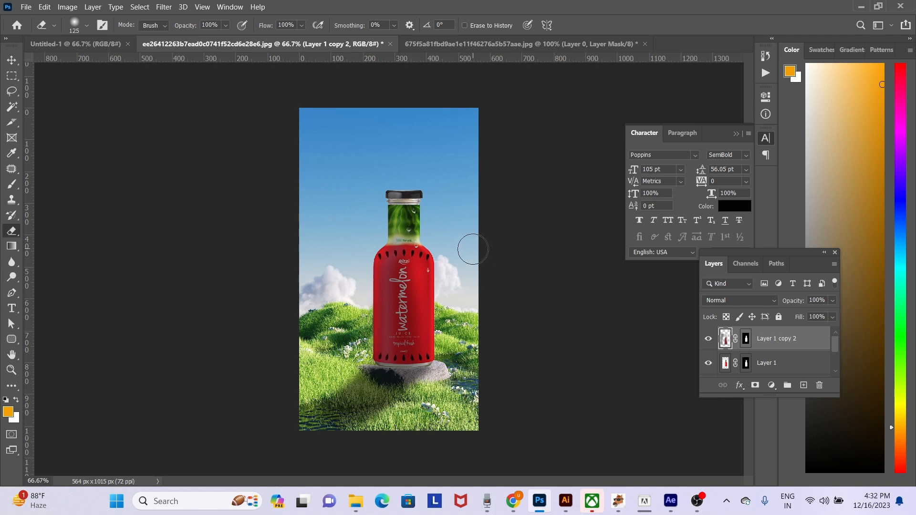
- Duplicate the original bottle layer, set the copy's blend mode to Linear Dodge (Add), and place it beneath the darkened copy
left_click(797, 365)
key("ctrl+j")
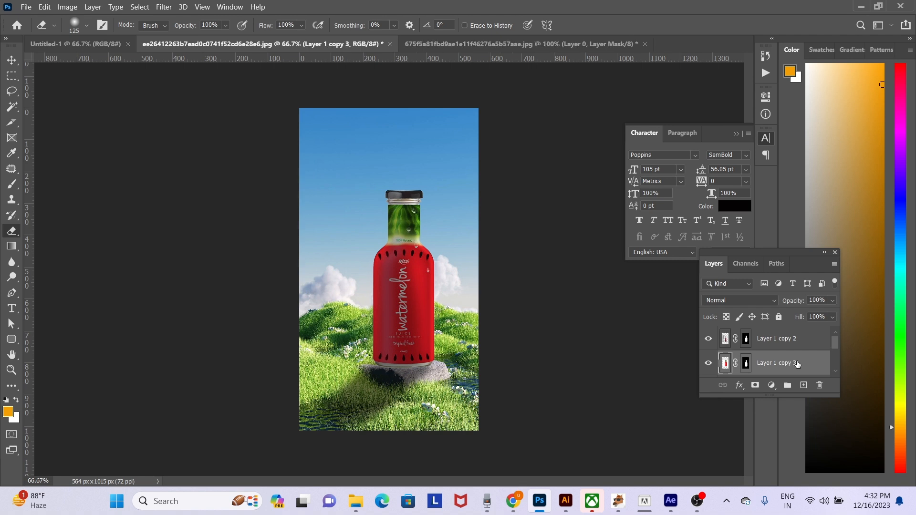
key("ctrl+bracketright")
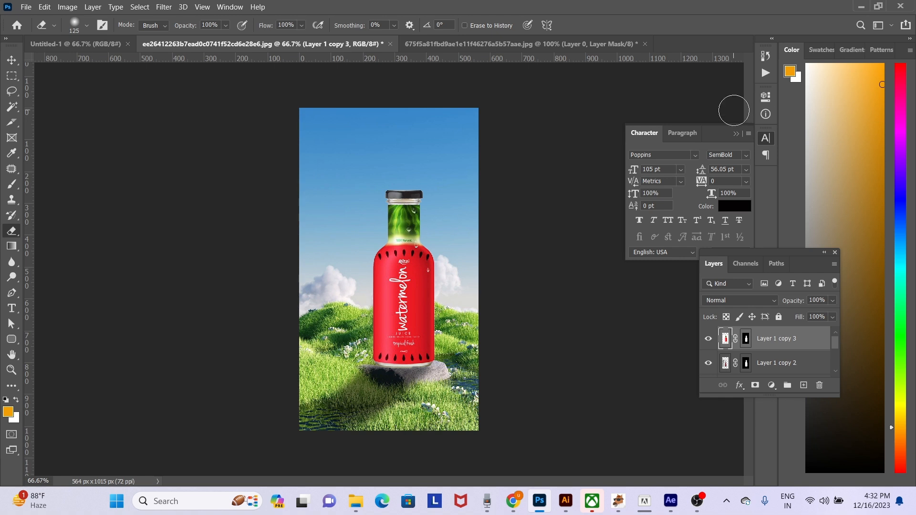
left_click(731, 302)
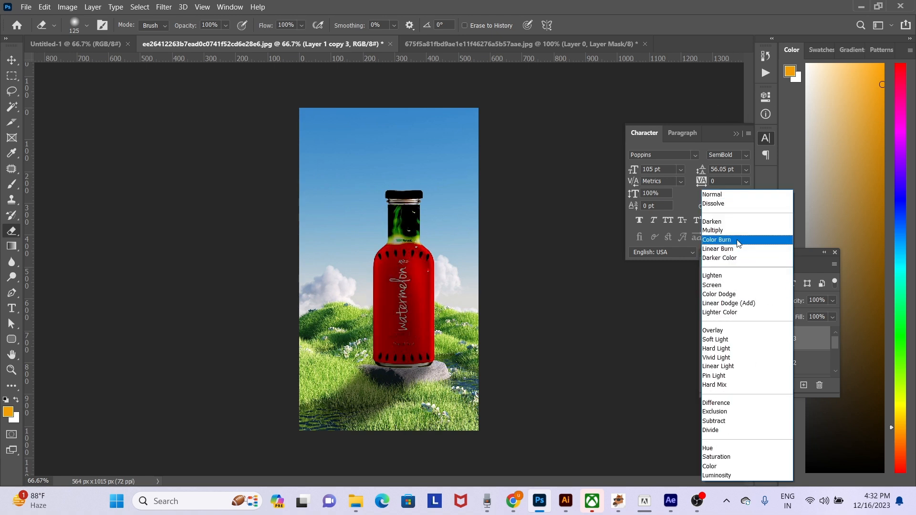
left_click(742, 303)
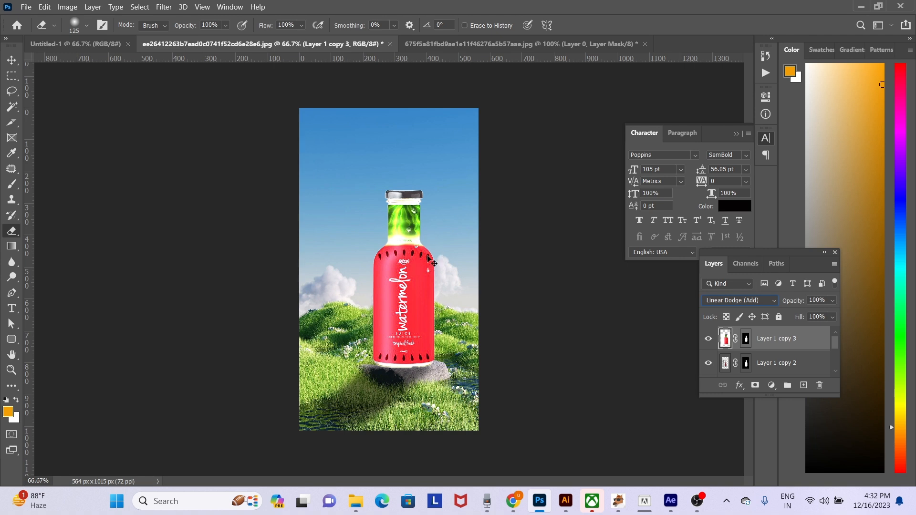
key("ctrl+bracketleft")
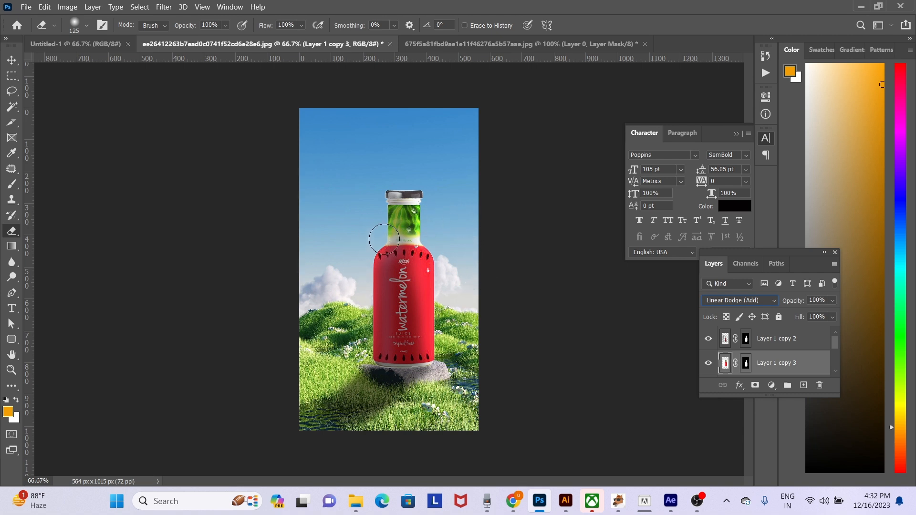
- Apply a Gaussian Blur with a 2.7-pixel radius to the Linear Dodge bottle copy
left_click(171, 8)
mouse_move(286, 134)
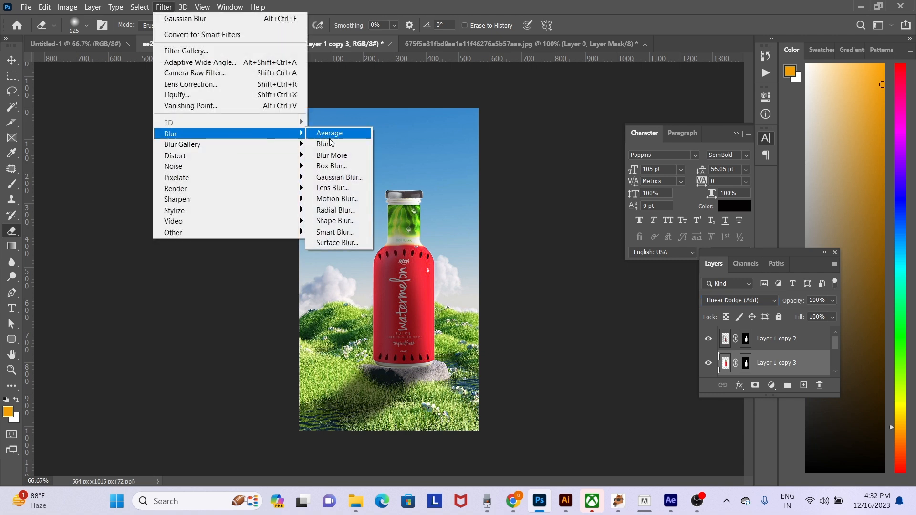
left_click(346, 181)
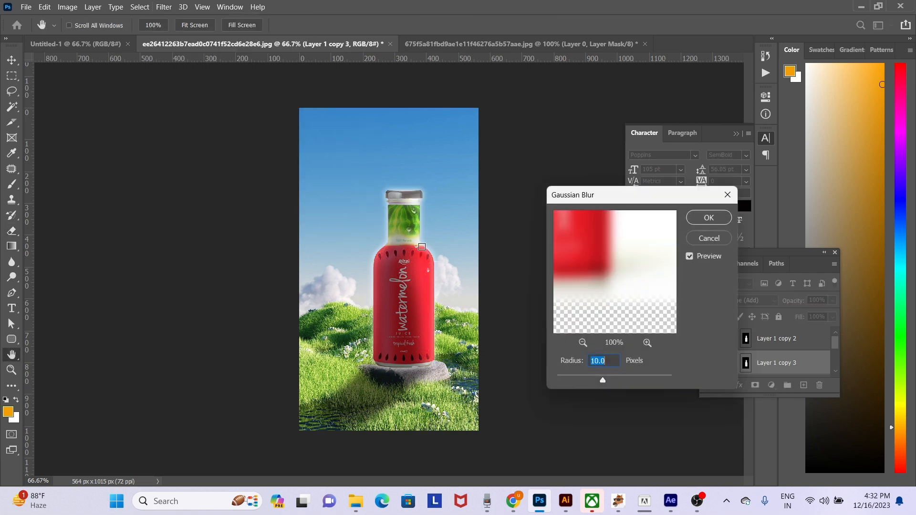
left_click_drag(588, 377, 576, 381)
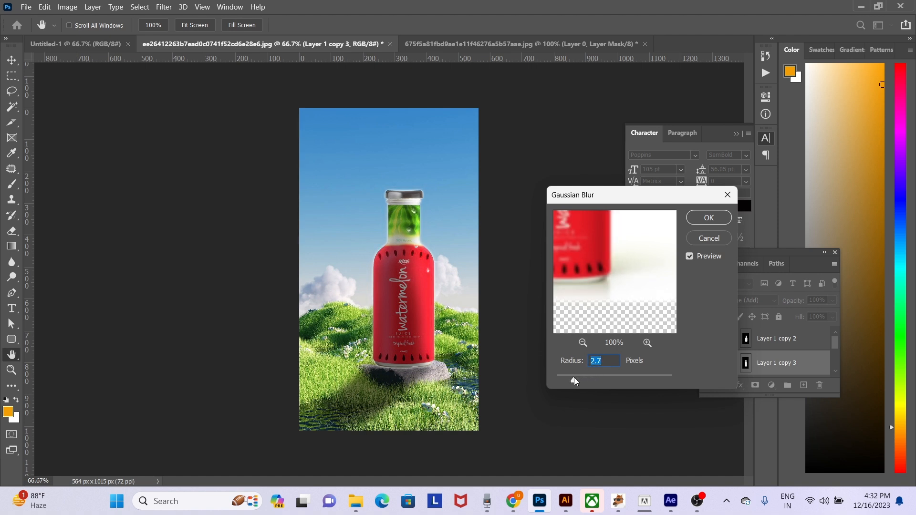
key("Return")
- Erase excess glow from the blurred Linear Dodge bottle copy with a soft eraser at size 175
key("e")
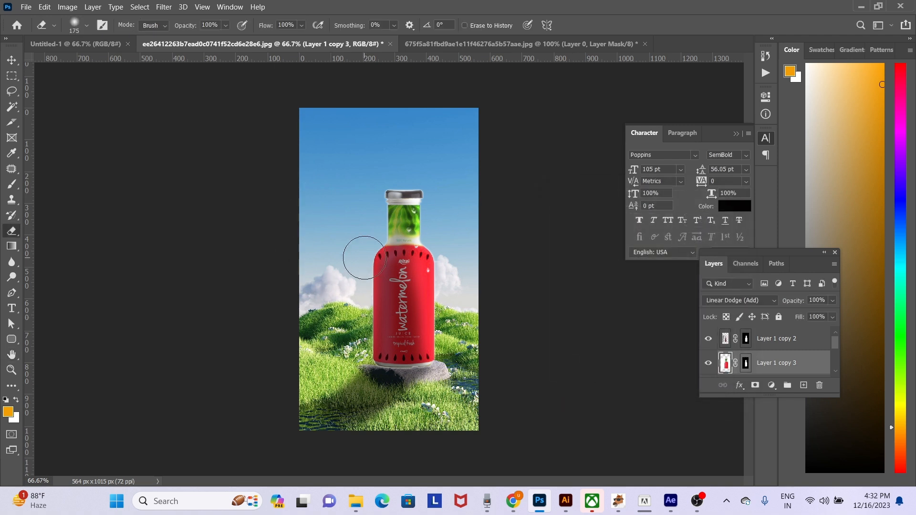
key("bracketright")
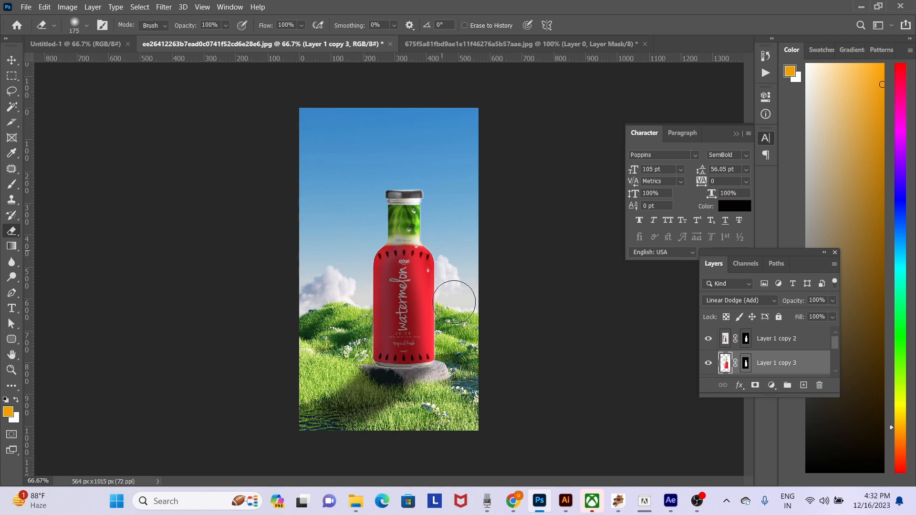
left_click_drag(456, 292, 459, 289)
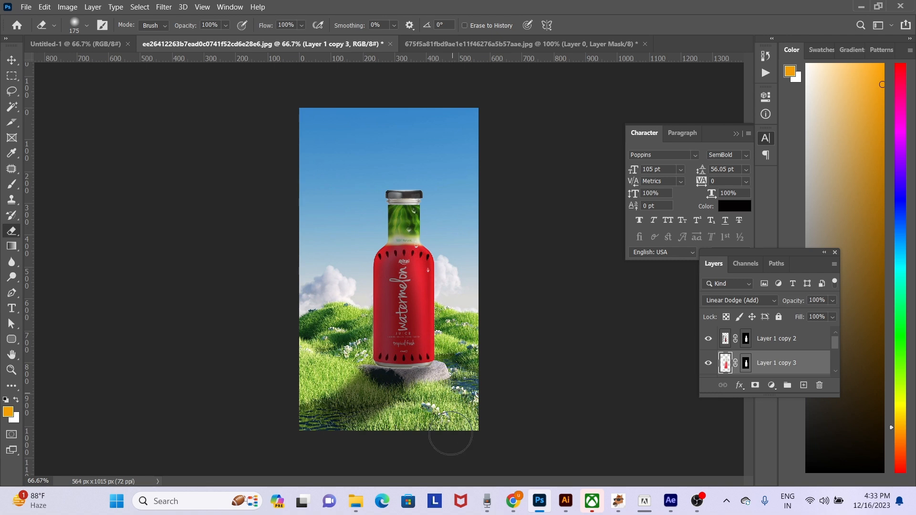
key("v")
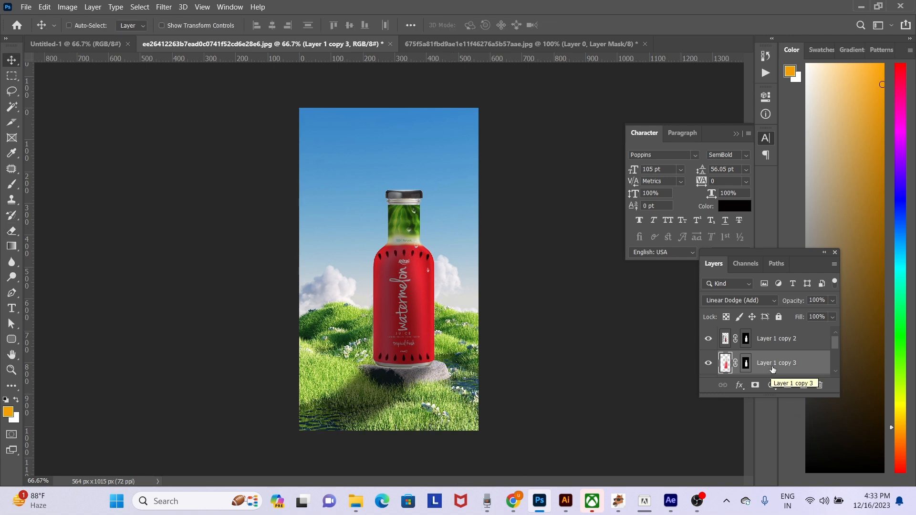
- Lighten the right edge of the original bottle layer (Layer 1) with the Dodge tool at size 175, Midtones range, 50% exposure
scroll(762, 365, "down", 2)
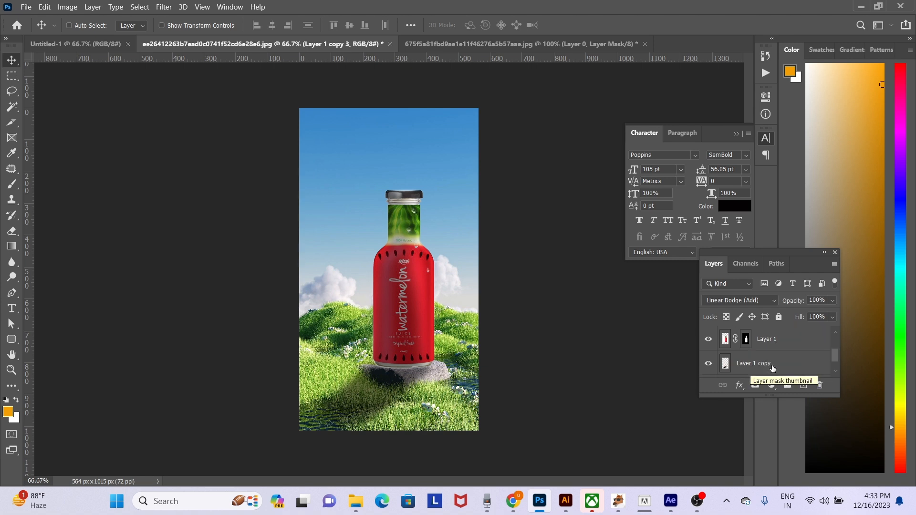
left_click(783, 341)
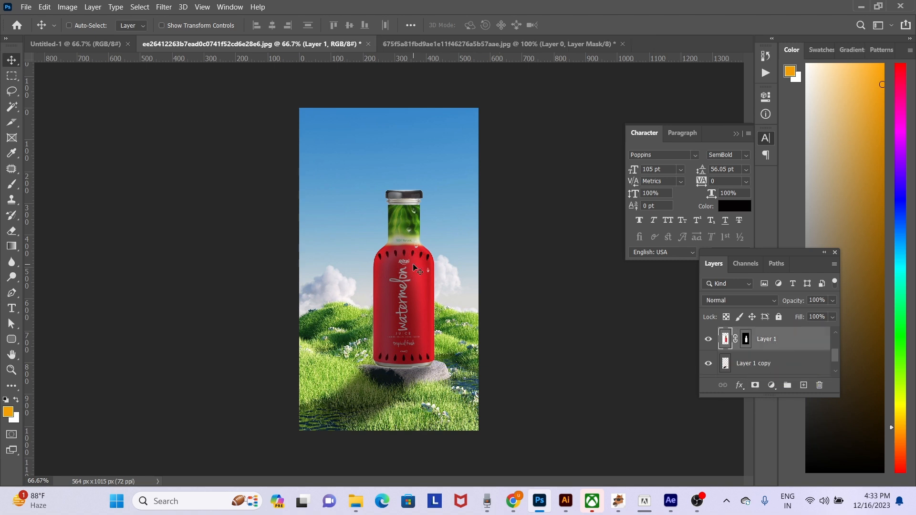
left_click(13, 278)
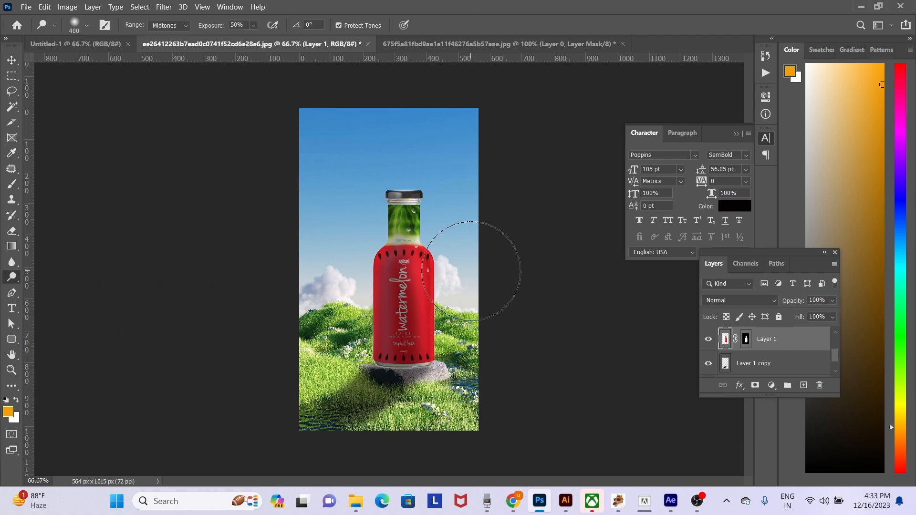
key("bracketleft")
key("bracketleft")
key("bracketleft")
key("bracketleft")
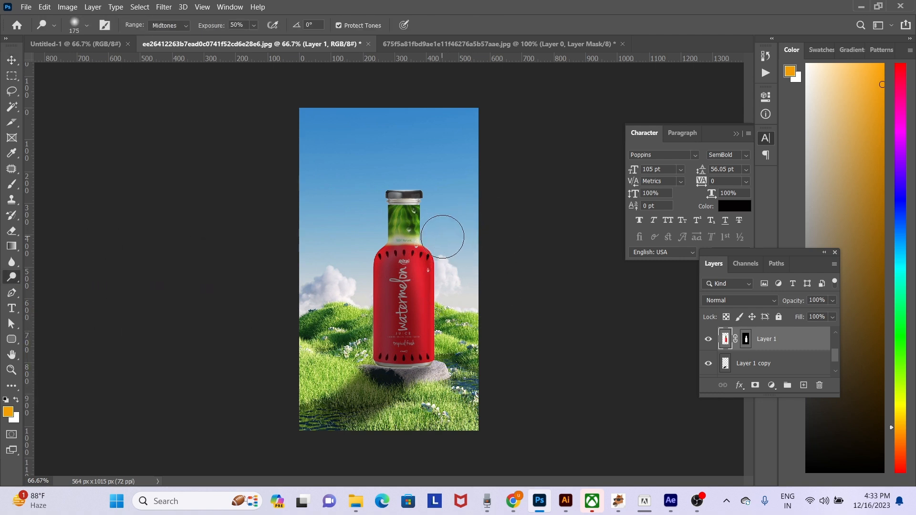
mouse_move(437, 241)
left_mouse_down()
mouse_move(450, 277)
mouse_move(432, 196)
mouse_move(431, 238)
mouse_move(430, 187)
mouse_move(449, 268)
mouse_move(434, 264)
mouse_move(442, 290)
mouse_move(442, 262)
mouse_move(450, 316)
mouse_move(445, 267)
mouse_move(445, 325)
mouse_move(458, 284)
mouse_move(452, 401)
left_mouse_up()
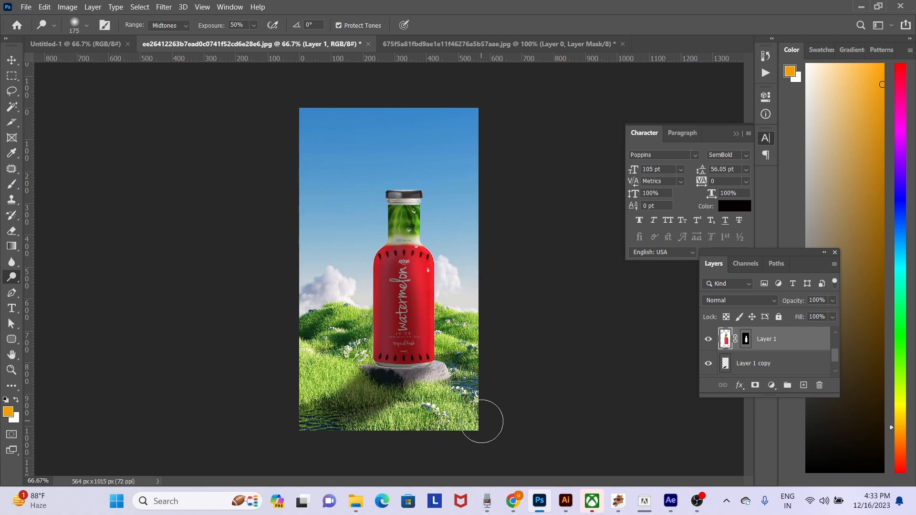
- Add a new empty layer directly above the background landscape layer (Layer 0)
key("v")
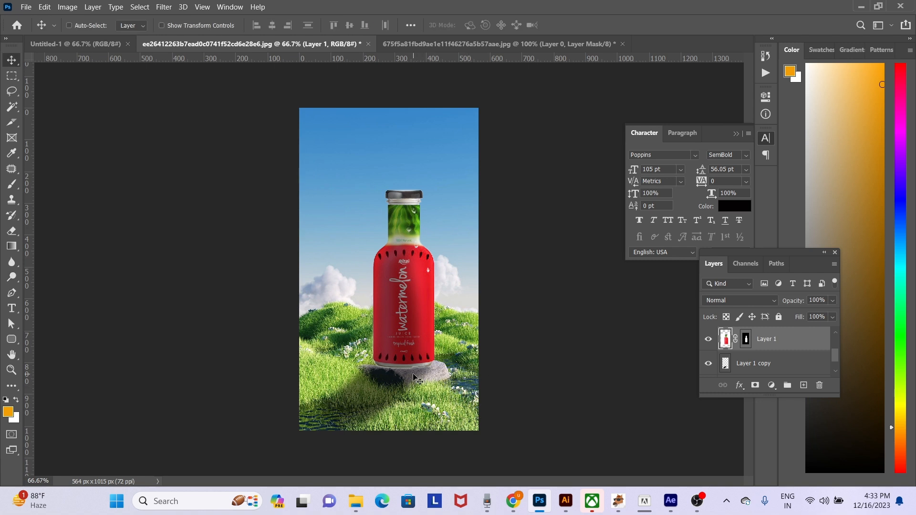
right_click(442, 372)
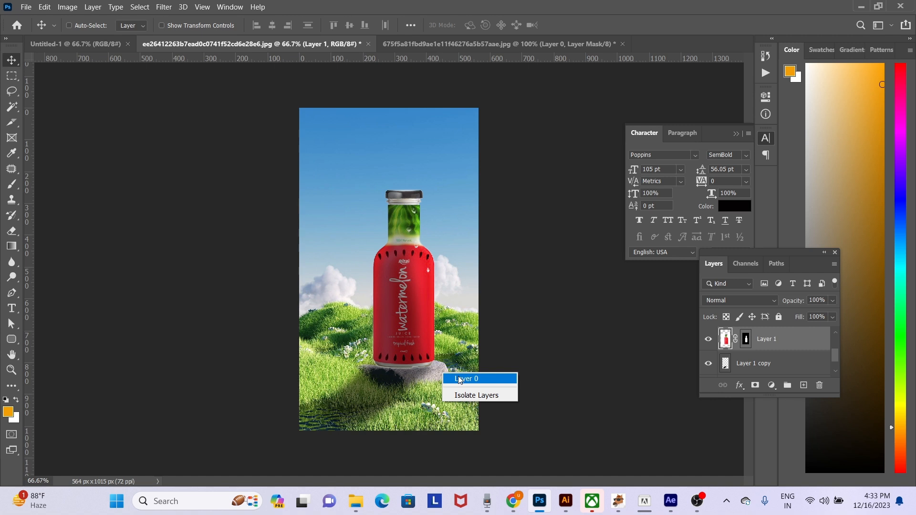
left_click(459, 380)
key("ctrl")
key("ctrl+shift+n")
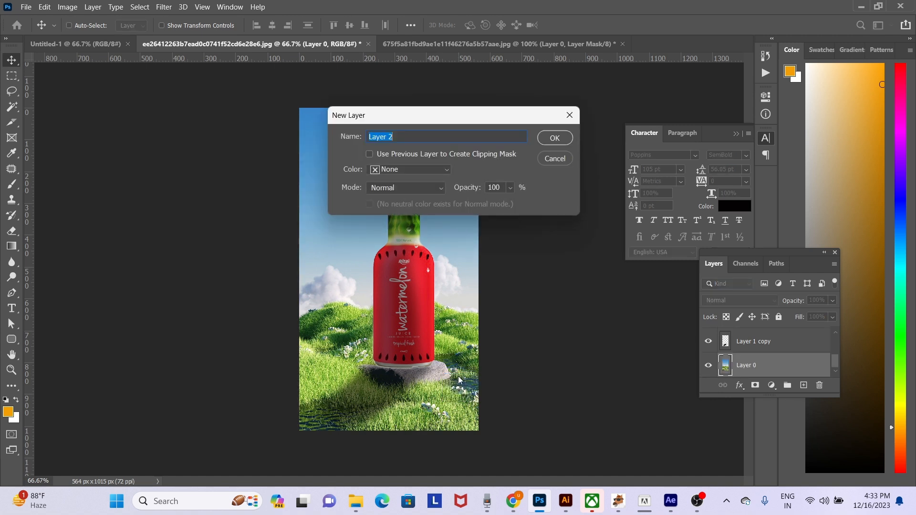
key("Return")
- Paint a dark contact shadow on the rock under the bottle's base using a soft near-black brush at size 50
key("b")
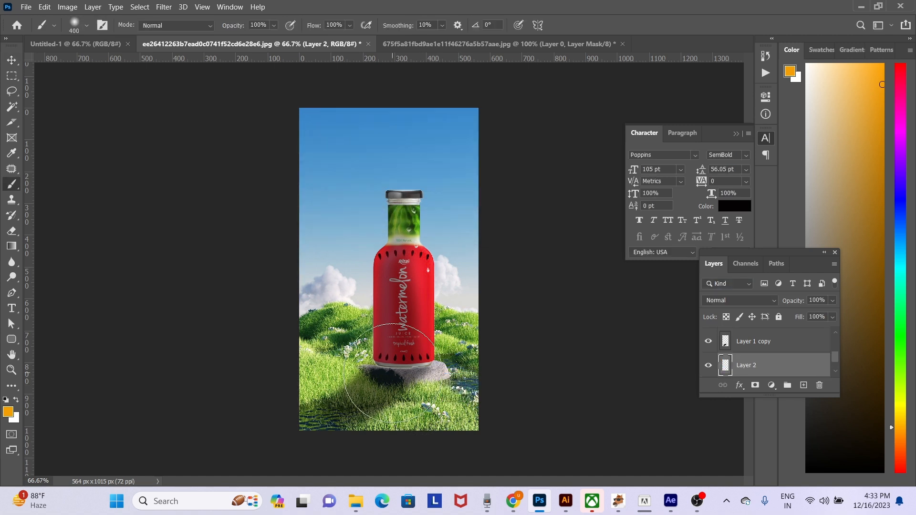
key("d")
key("bracketleft")
key("bracketleft")
key("bracketleft")
key("bracketleft")
key("bracketleft")
key("bracketleft")
key("bracketleft")
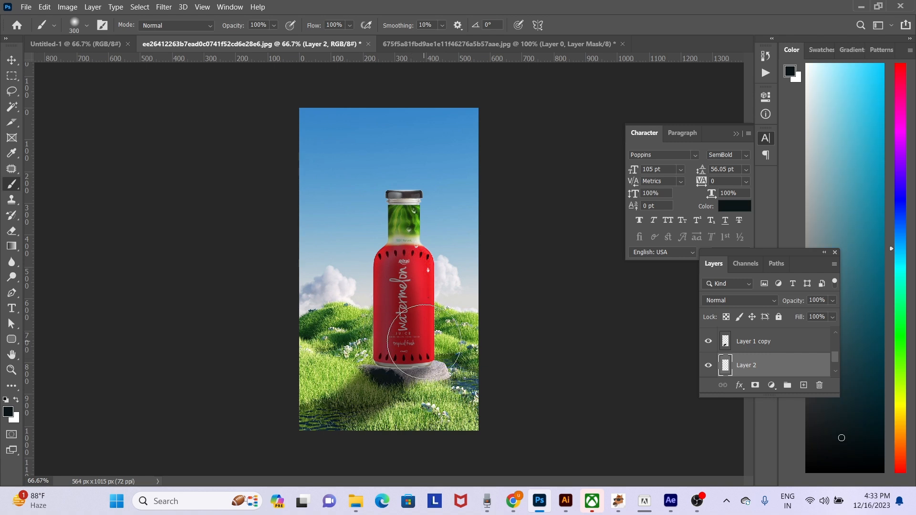
key("bracketleft")
key("bracketleft")
key("bracketleft")
key("bracketleft")
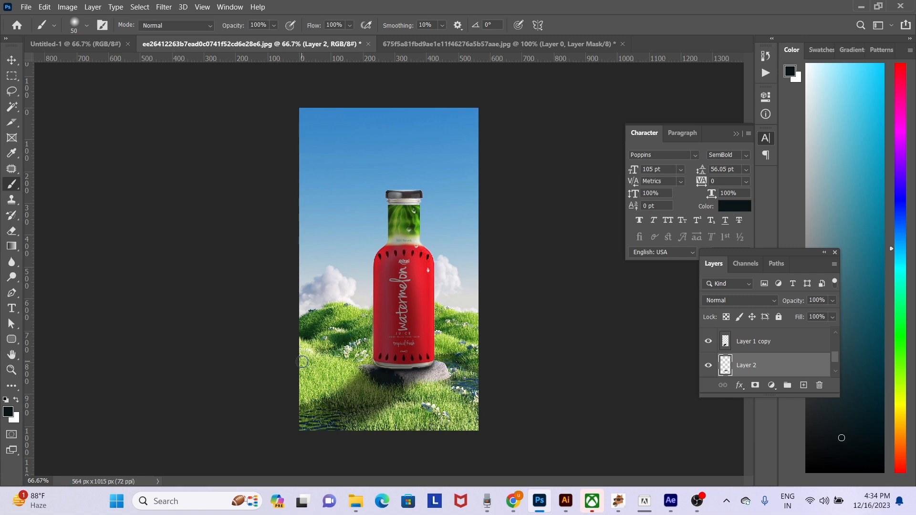
key("v")
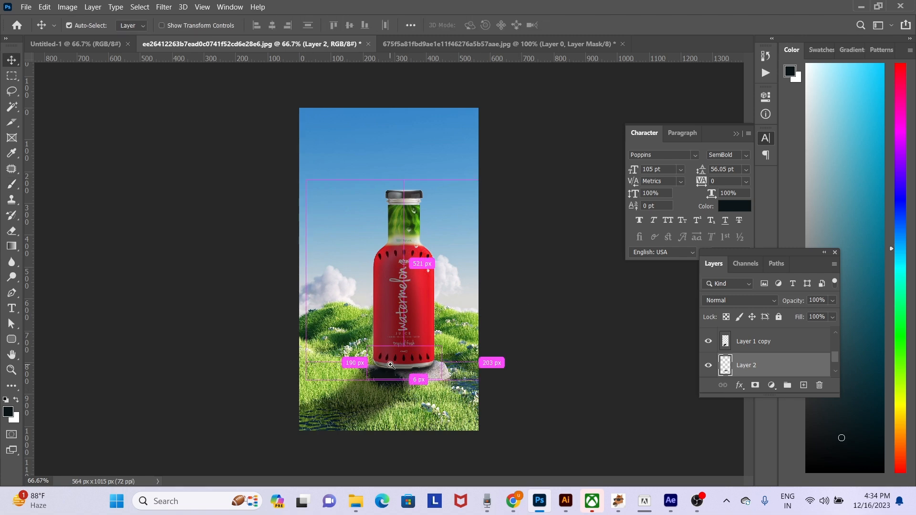
left_click(389, 365, "ctrl")
left_click(390, 365, "ctrl")
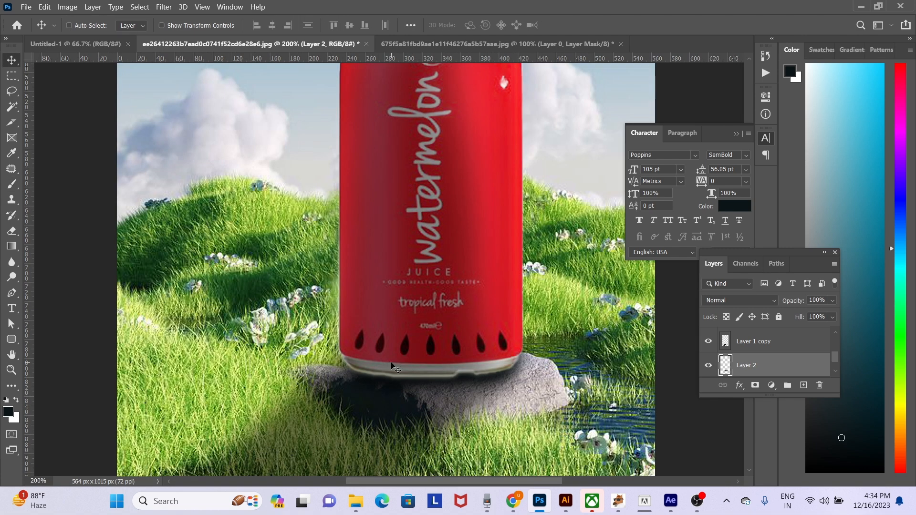
right_click(339, 295)
left_click(352, 303)
left_click_drag(351, 301, 308, 315)
key("ctrl+z")
- Select the Linear Dodge bottle copy (Layer 1 copy 3) and erase its glow along the bottle's left side with a size 175 soft eraser
right_click(340, 293)
left_click(360, 311)
key("ctrl+z")
key("ctrl+minus")
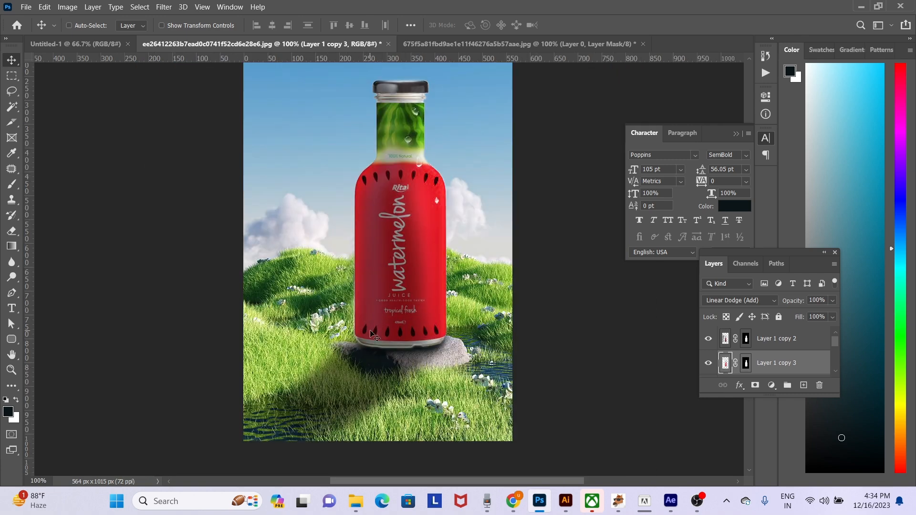
key("e")
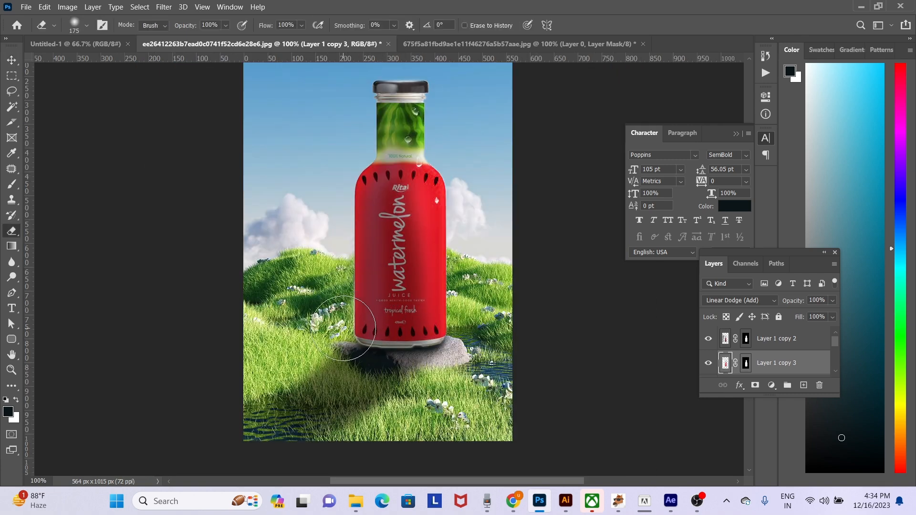
left_click_drag(335, 282, 334, 266)
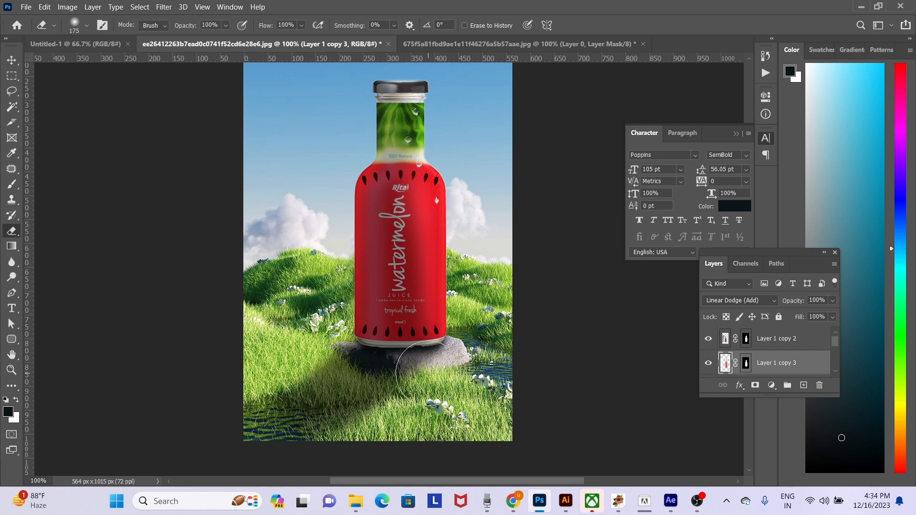
- Add a new layer above the Linear Dodge copy and paint one soft white spot, brush size 90, at the top of the bottle cap
scroll(443, 286, "up", 3)
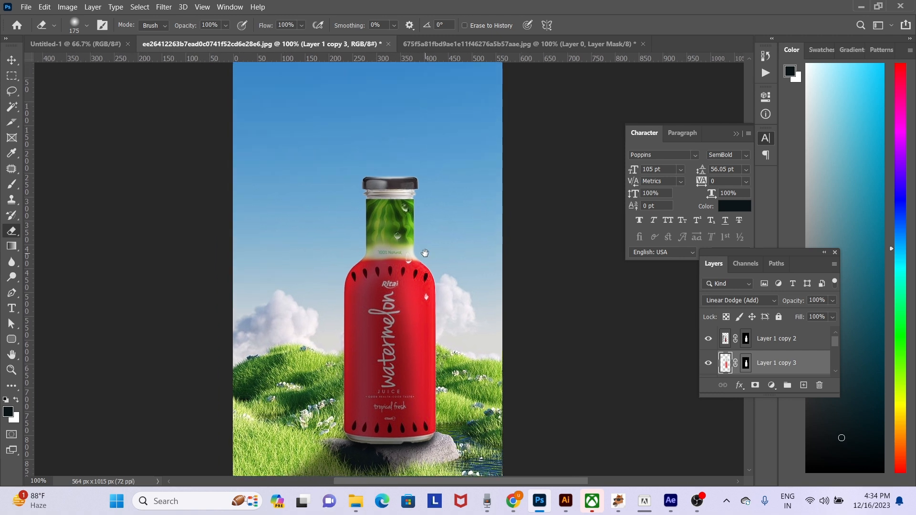
key("ctrl+shift+n")
key("Return")
key("b")
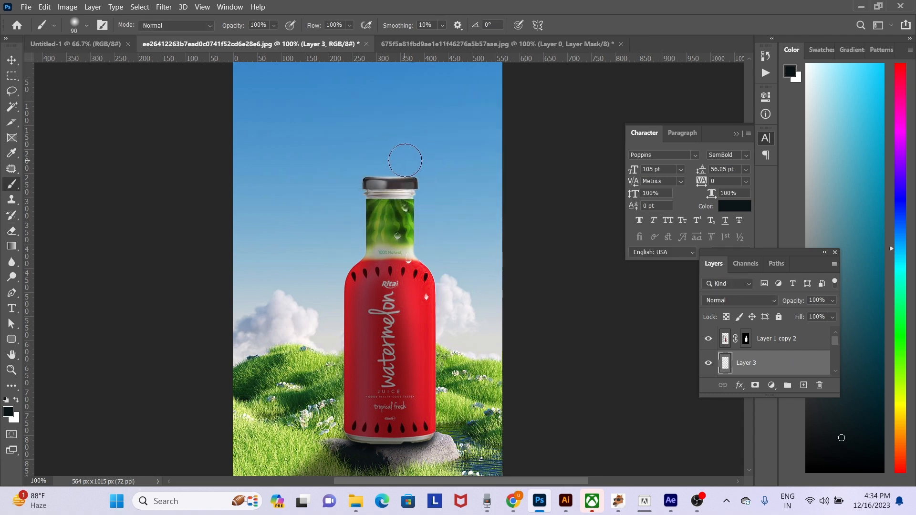
key("x")
left_click(402, 168)
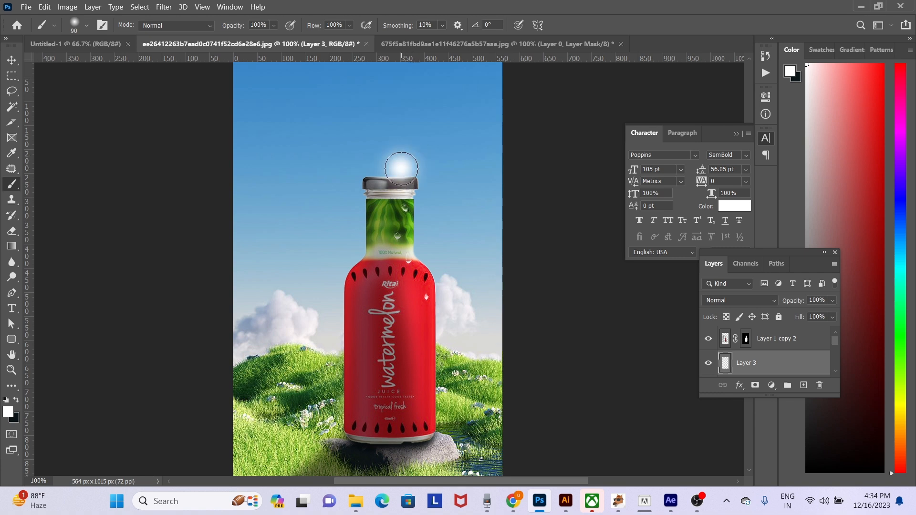
- Squash the white spot to about 23% of its height so it forms a thin highlight along the cap's top edge
key("v")
key("ctrl+t")
left_click_drag(399, 140, 401, 168)
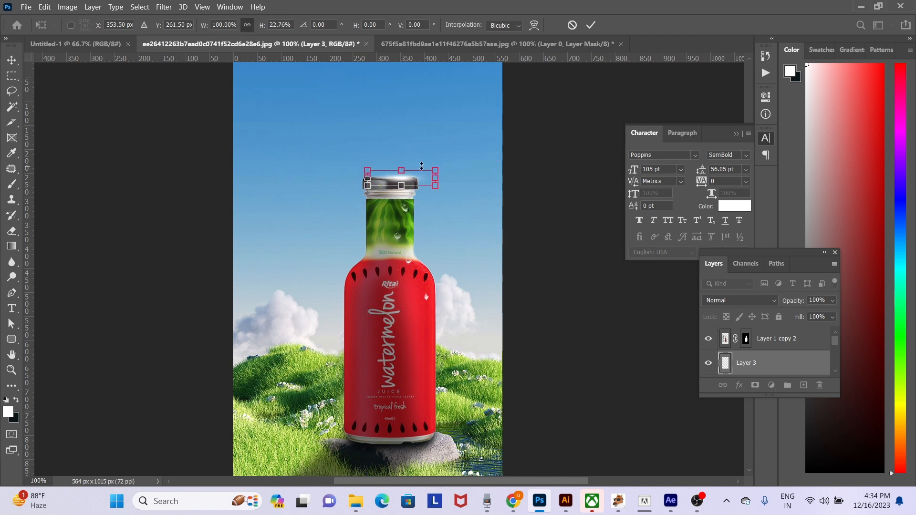
key("Return")
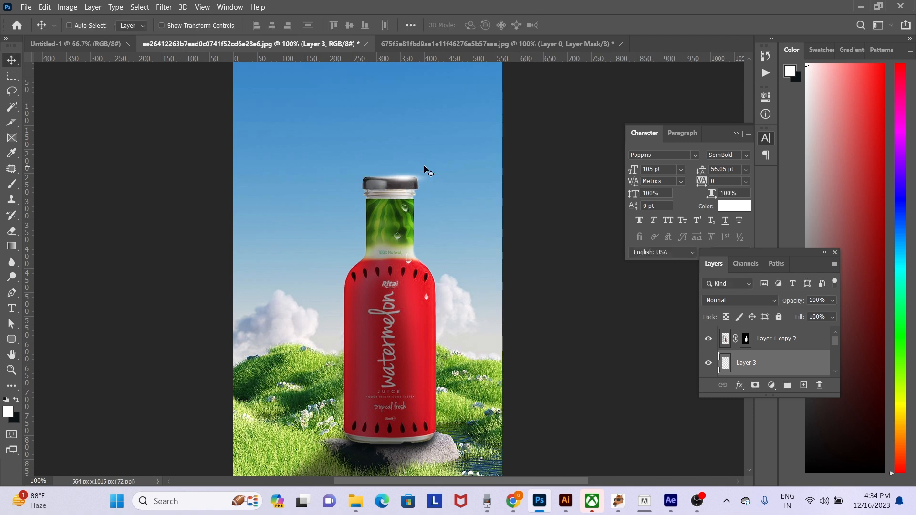
- Erase the part of the white highlight extending past the cap's right side with a soft eraser at size 90
key("e")
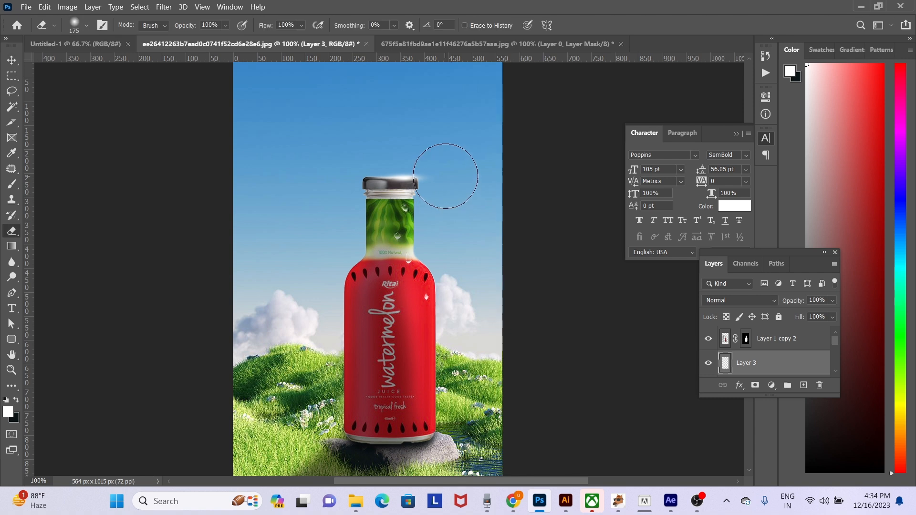
key("bracketleft")
key("bracketleft")
left_click(433, 174)
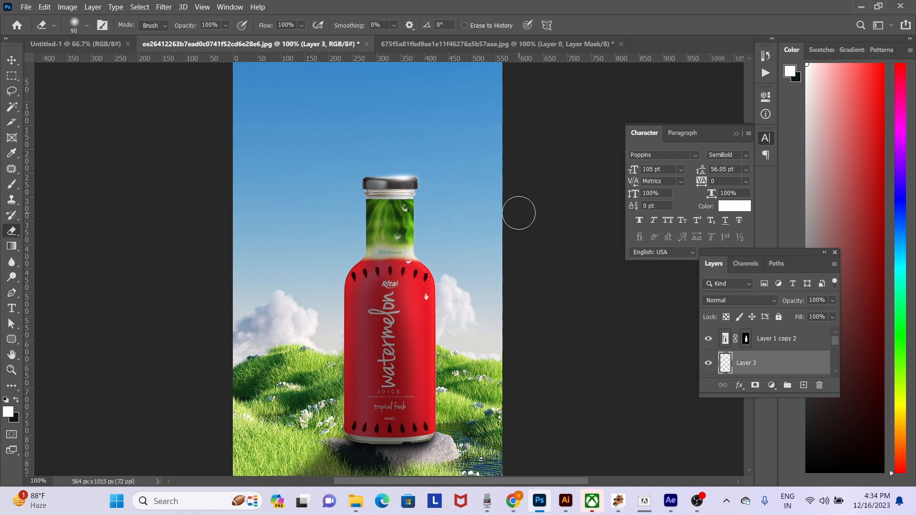
- Add another new empty layer above the cap highlight layer for a shoulder highlight on the bottle
key("b")
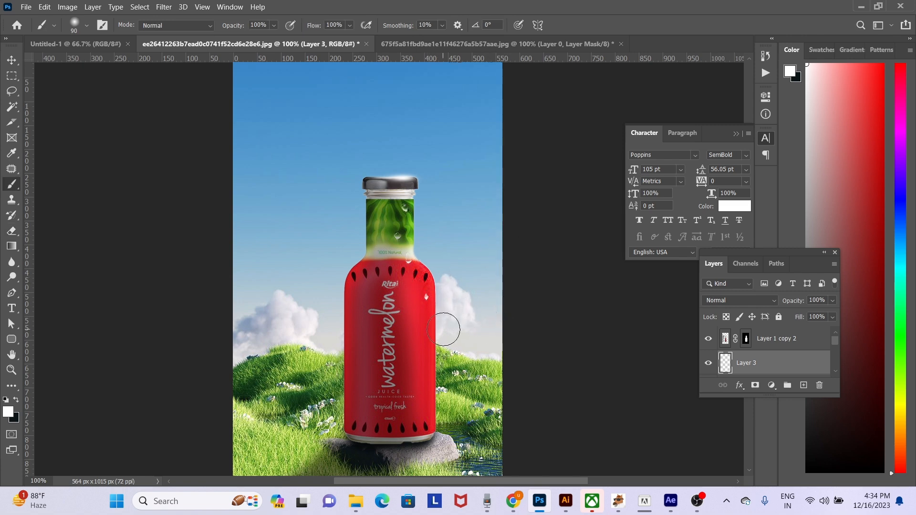
left_click(456, 302, "ctrl")
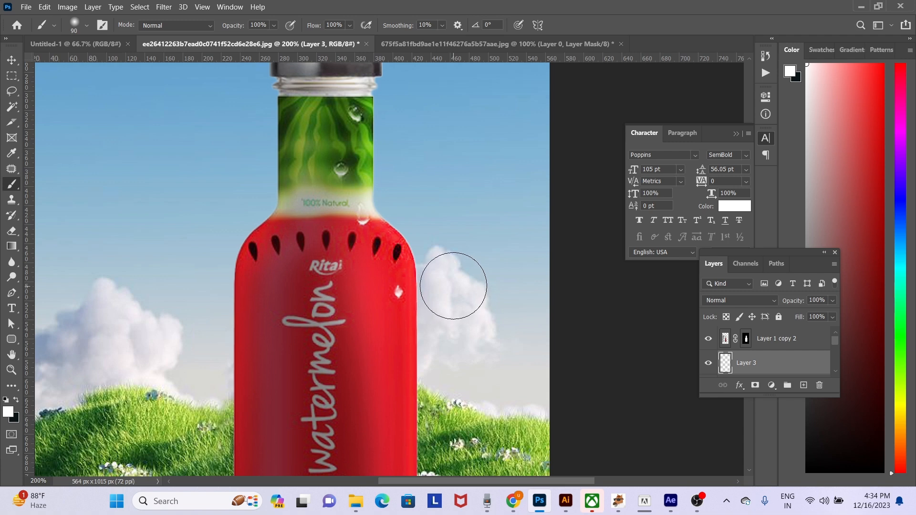
key("p")
key("ctrl+shift+n")
key("Return")
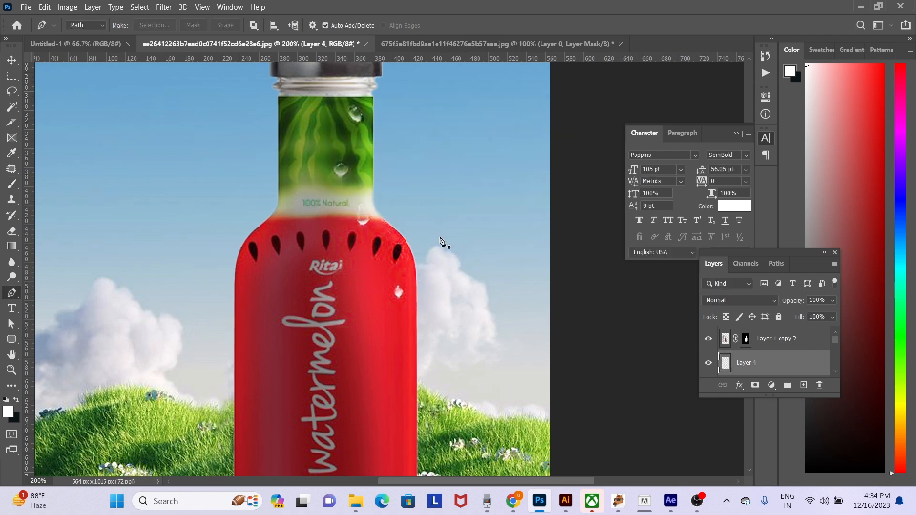
- Draw a narrow curved Pen path along the bottle's right shoulder, turn it into a selection, fill it with white and deselect
left_click(377, 214)
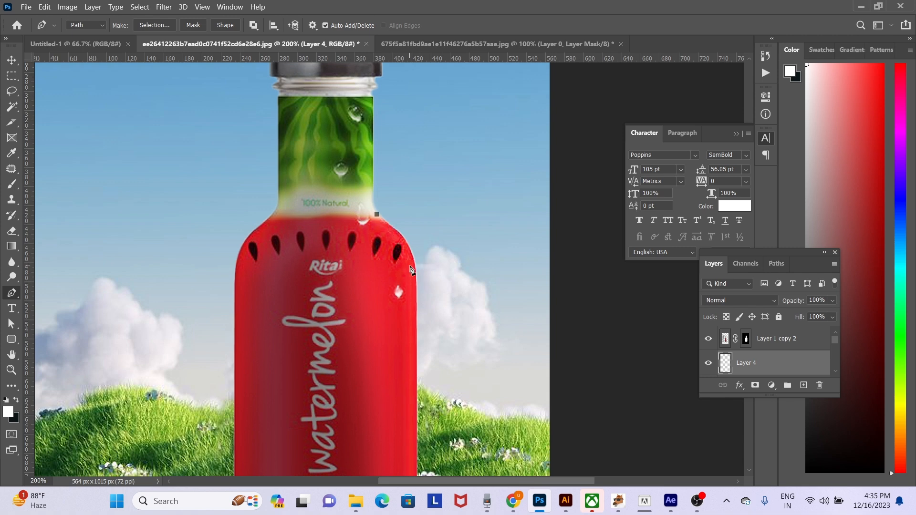
left_click_drag(411, 250, 415, 266)
left_click(417, 333)
left_click_drag(418, 337, 414, 352)
key("ctrl+z")
left_click(415, 316)
left_click_drag(377, 215, 338, 189)
key("ctrl+Return")
key("alt+BackSpace")
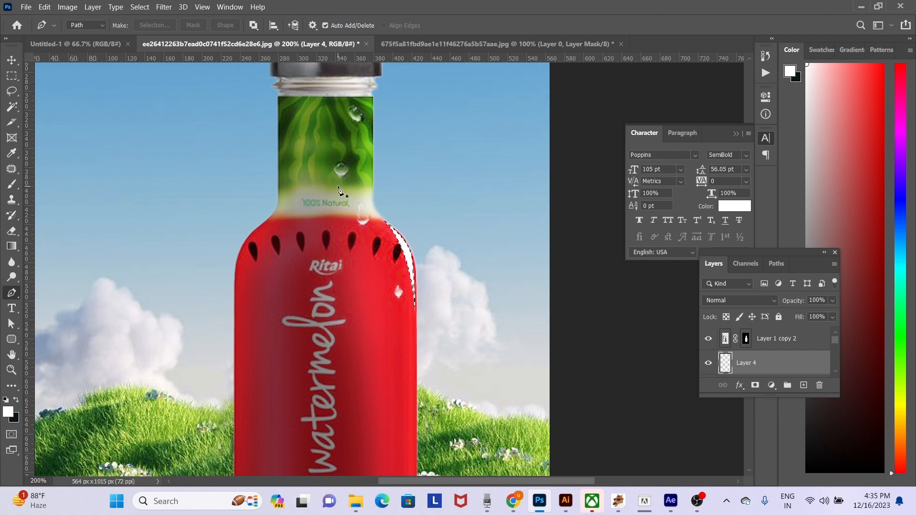
key("ctrl+d")
- Apply a Gaussian Blur with a 2.7-pixel radius to the white shoulder highlight
key("v")
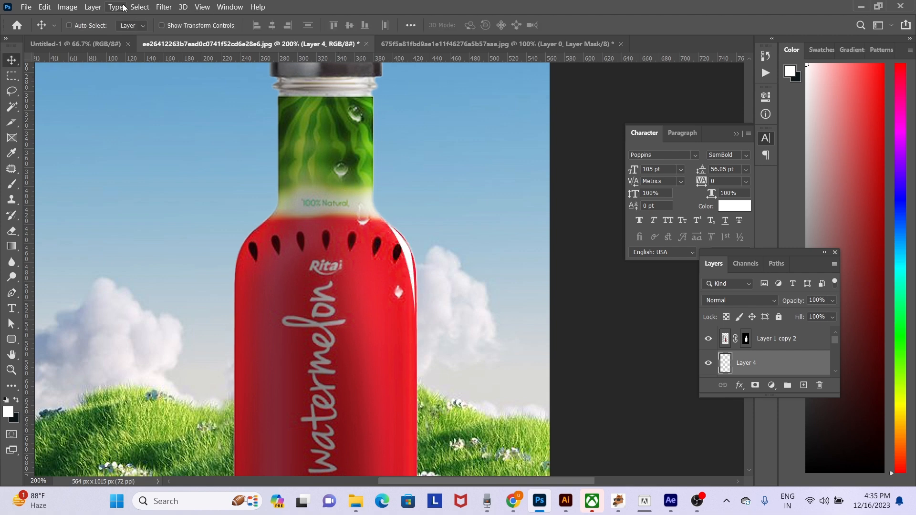
left_click(163, 6)
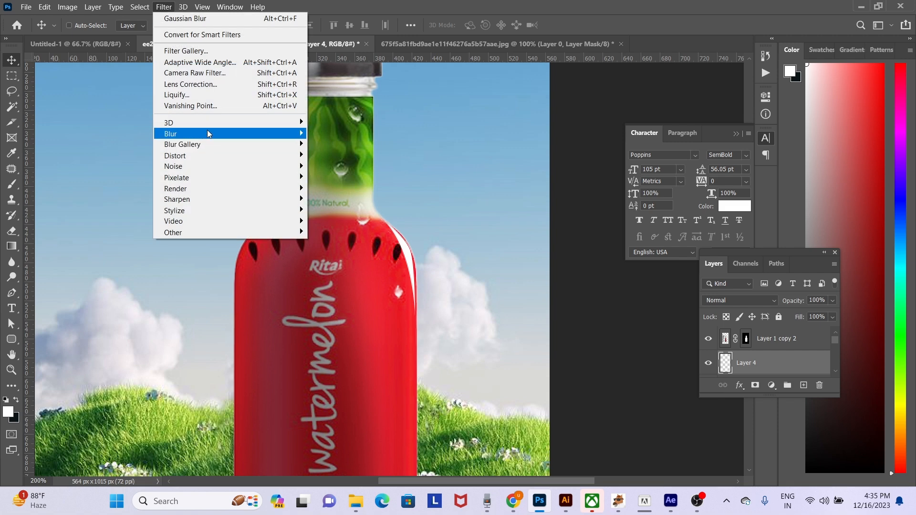
mouse_move(207, 133)
left_click(346, 177)
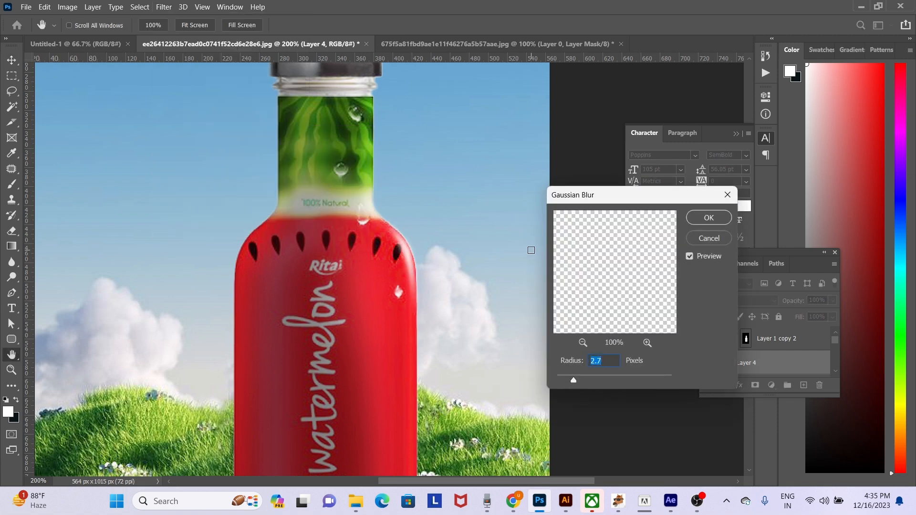
left_click(708, 218)
key("ctrl+minus")
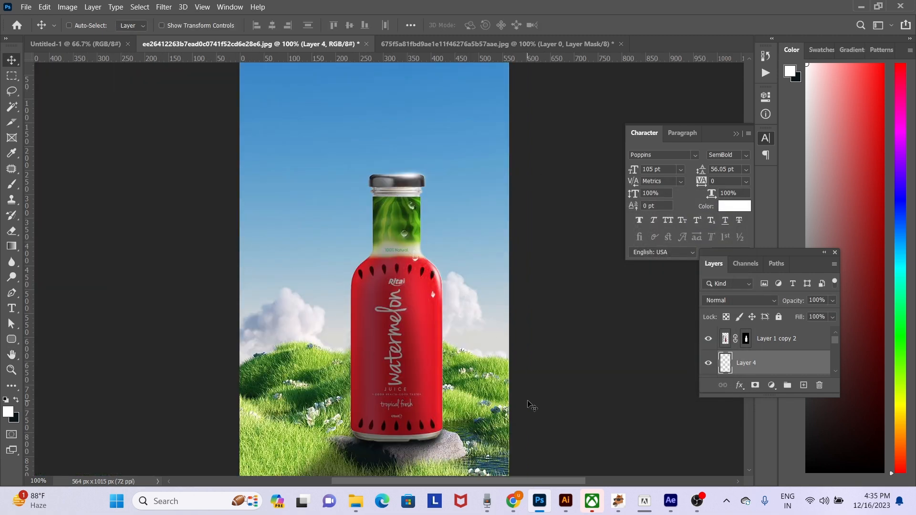
- Draw a narrow closed Pen path strip down the bottle's right edge, from below the shoulder to the base
key("ctrl+plus")
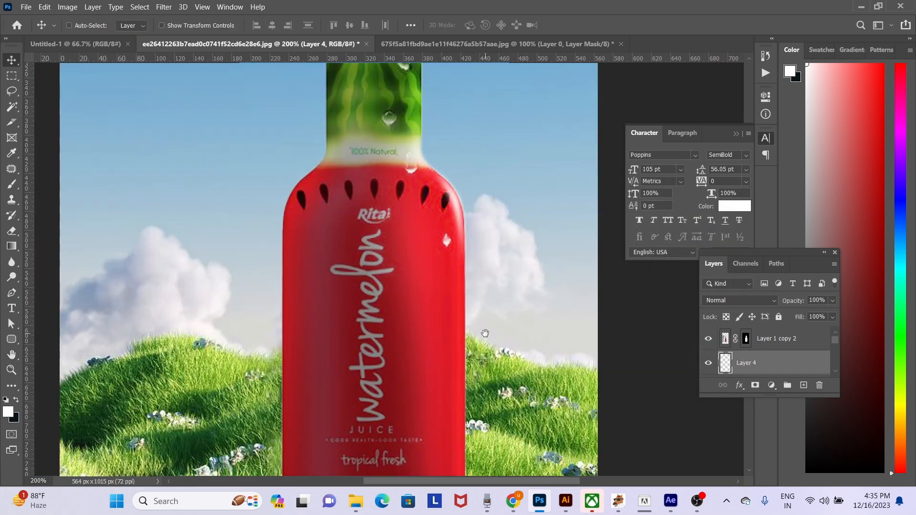
left_click_drag(484, 334, 427, 213)
key("p")
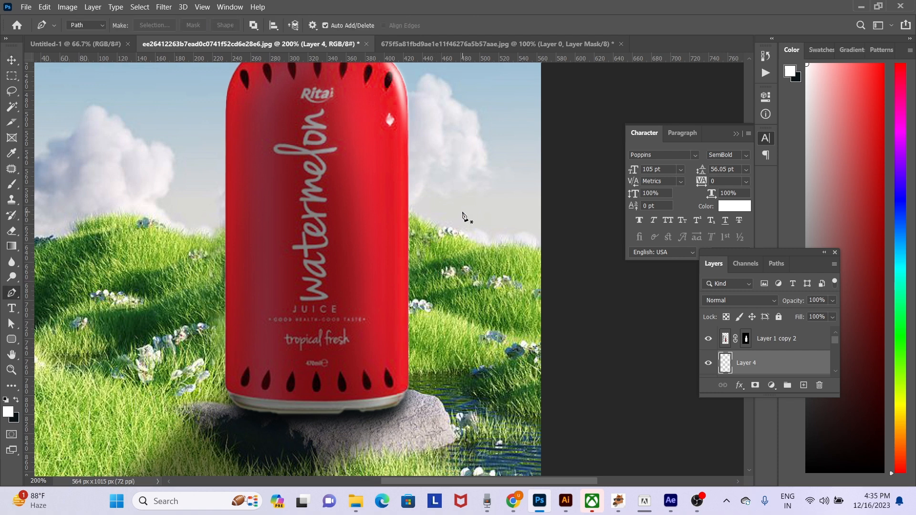
left_click(402, 123)
left_click(400, 399)
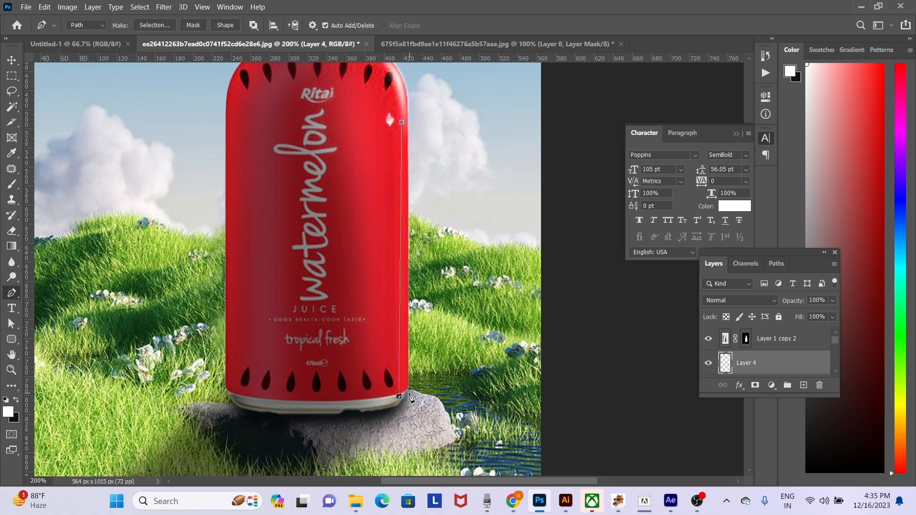
key("ctrl+z")
left_click(401, 404)
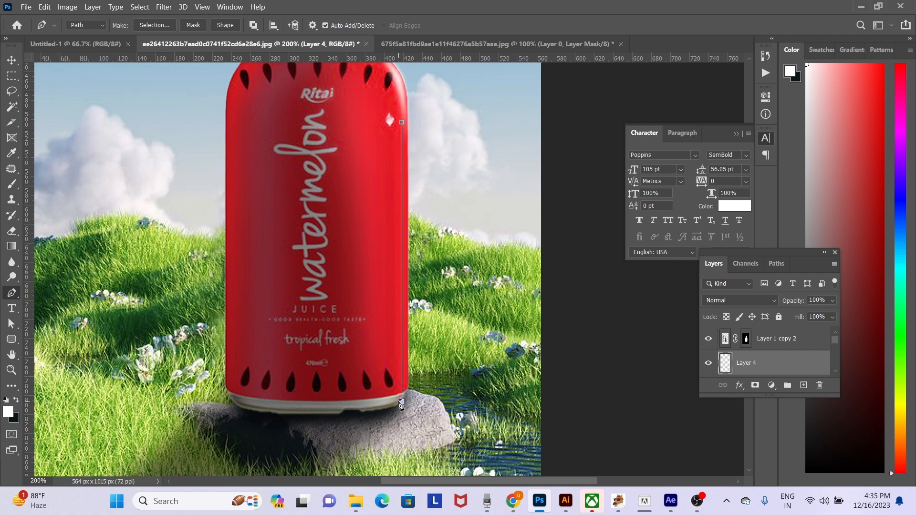
left_click(403, 125)
- Turn the edge path into a selection, add a new layer and fill the strip with white
key("ctrl+Return")
key("ctrl+shift+n")
key("Return")
key("alt+BackSpace")
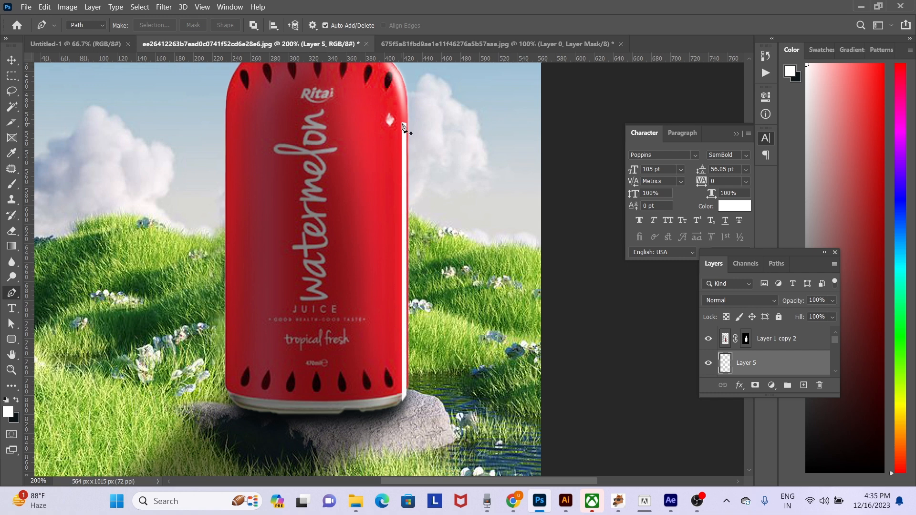
- Apply a Gaussian Blur with a 2.7-pixel radius to the white strip on the bottle's right edge
key("v")
left_click(164, 7)
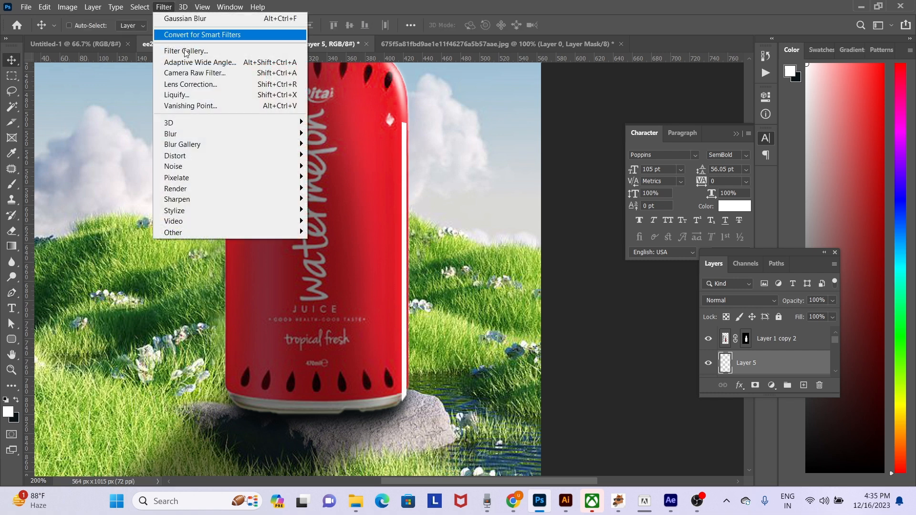
mouse_move(291, 135)
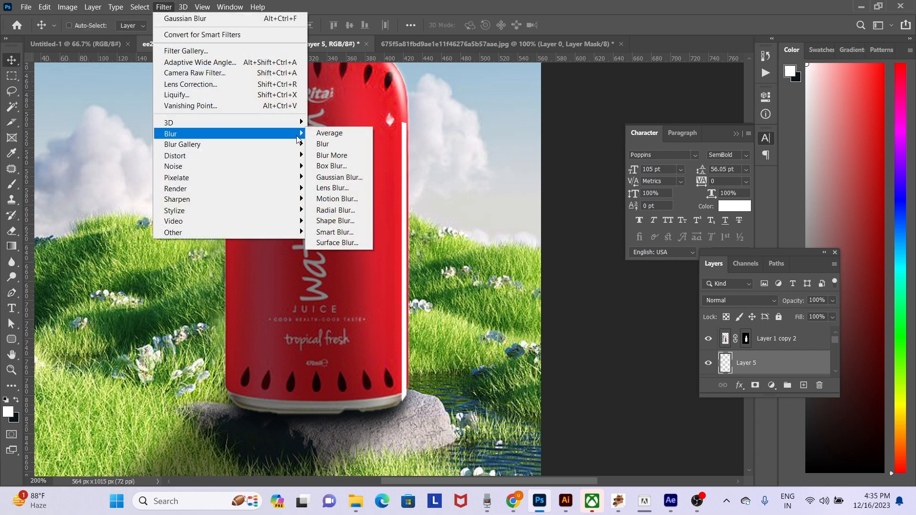
left_click(351, 177)
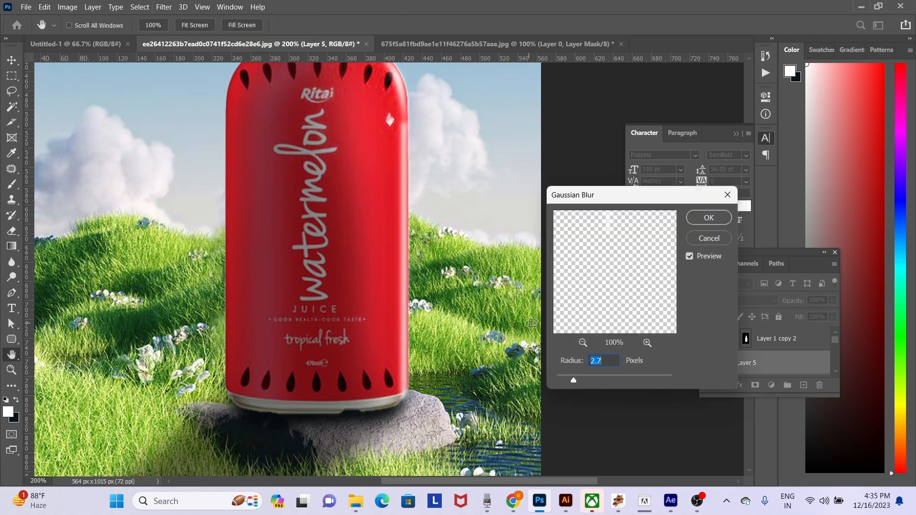
left_click(706, 218)
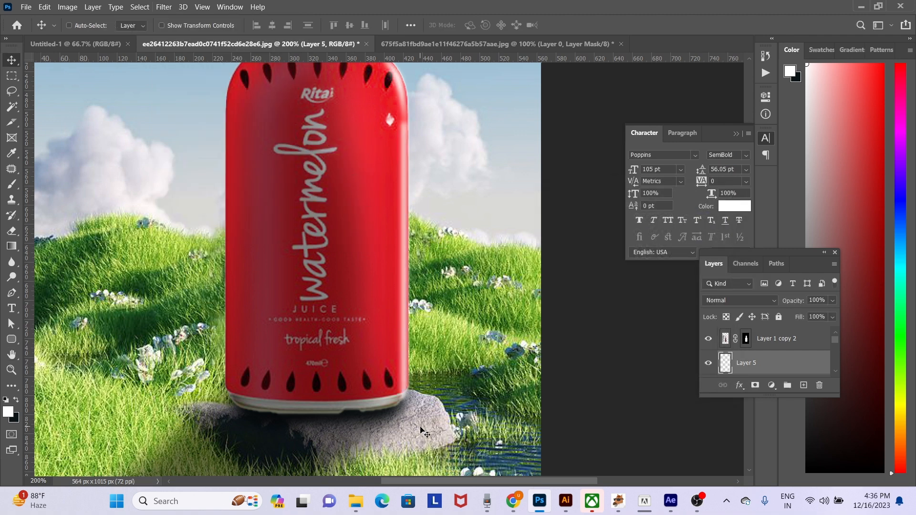
key("e")
key("bracketleft")
key("bracketleft")
key("bracketleft")
key("bracketleft")
key("bracketleft")
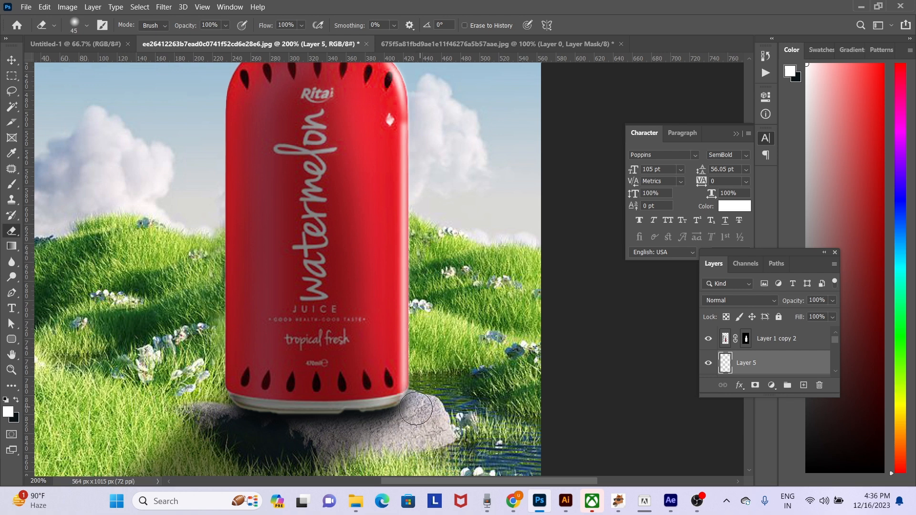
key("ctrl+z")
key("ctrl+z")
key("ctrl+z")
key("v")
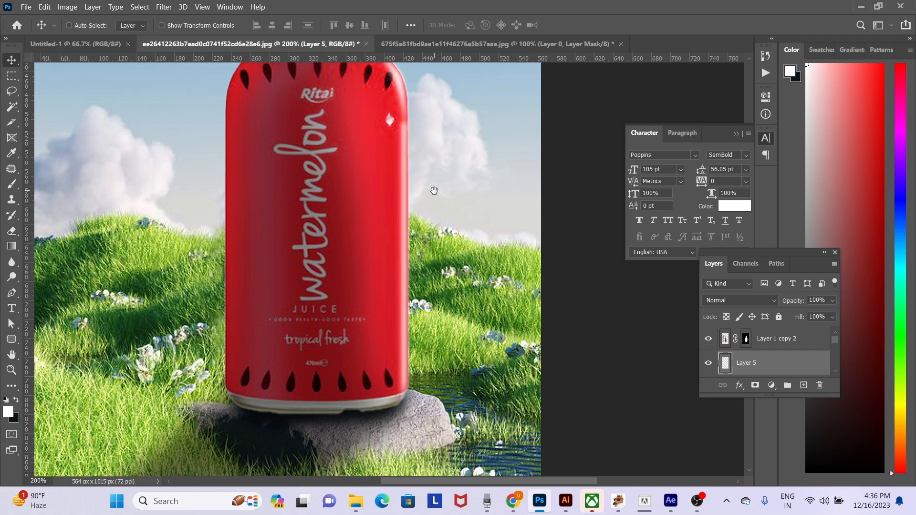
- Stretch the blurred side highlight upward with Free Transform so it extends to the bottle's right shoulder
scroll(437, 200, "up", 3)
key("ctrl+t")
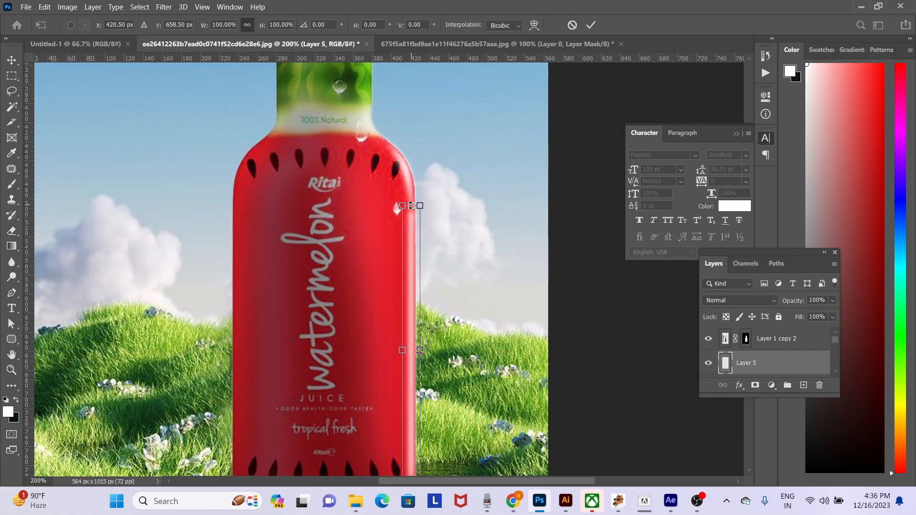
left_click_drag(411, 201, 413, 180)
key("Return")
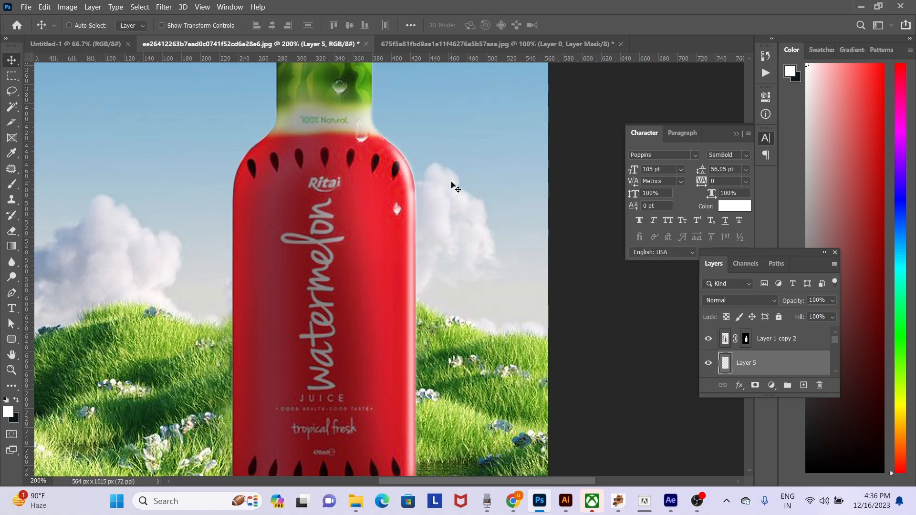
key("ctrl+t")
left_click_drag(410, 180, 413, 172)
key("Return")
left_click(468, 239, "alt")
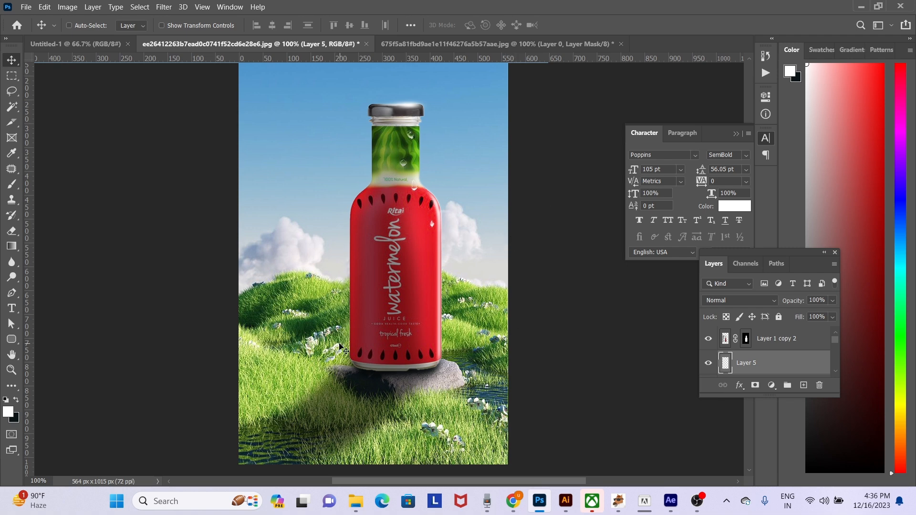
- Start saving the document under a new name in the photoshopmanipulation folder inside work on drive D
left_click(313, 329, "alt")
left_click(391, 323, "ctrl")
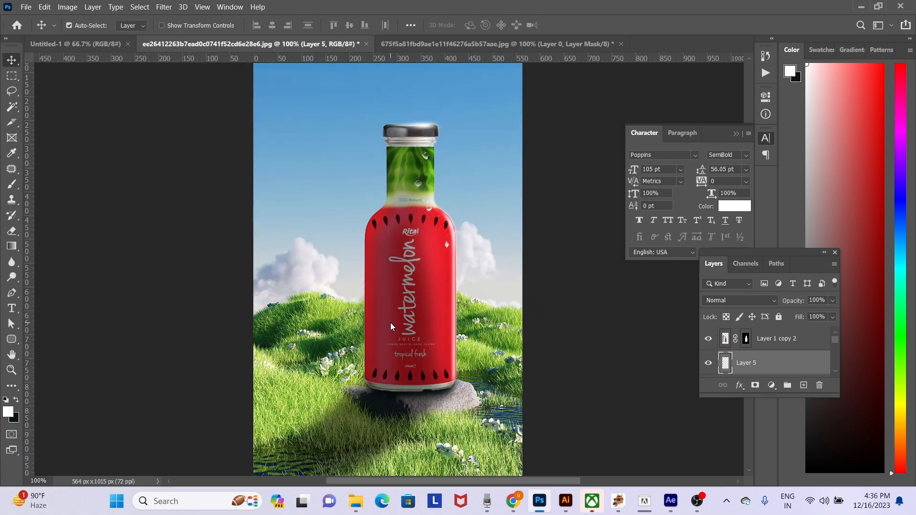
key("ctrl+shift+s")
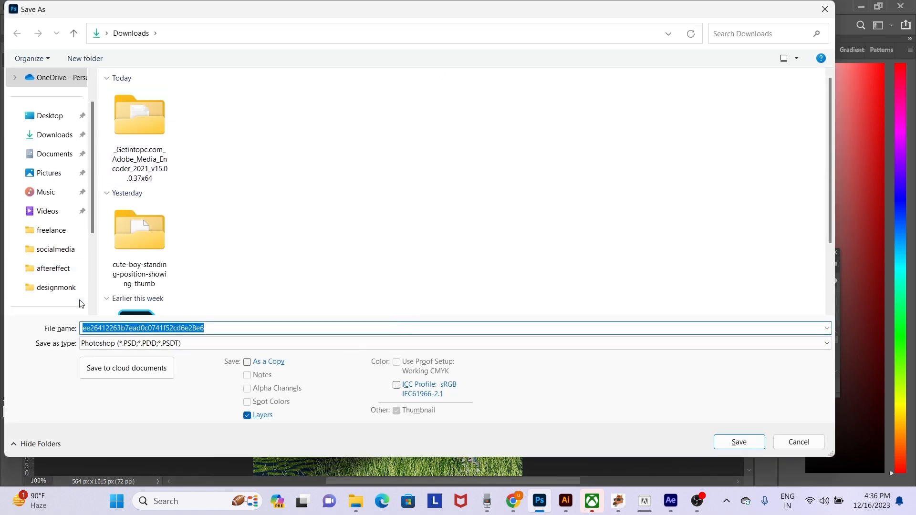
scroll(71, 262, "down", 3)
left_click(72, 254)
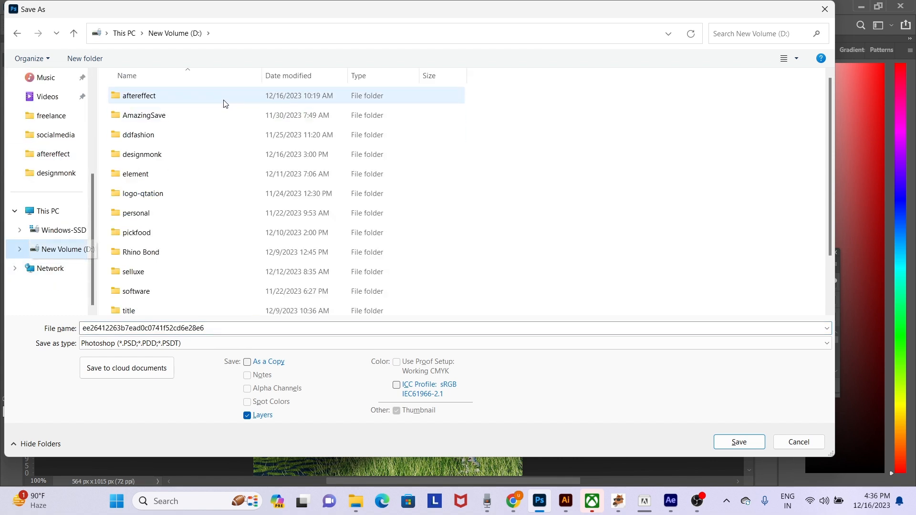
scroll(158, 279, "down", 2)
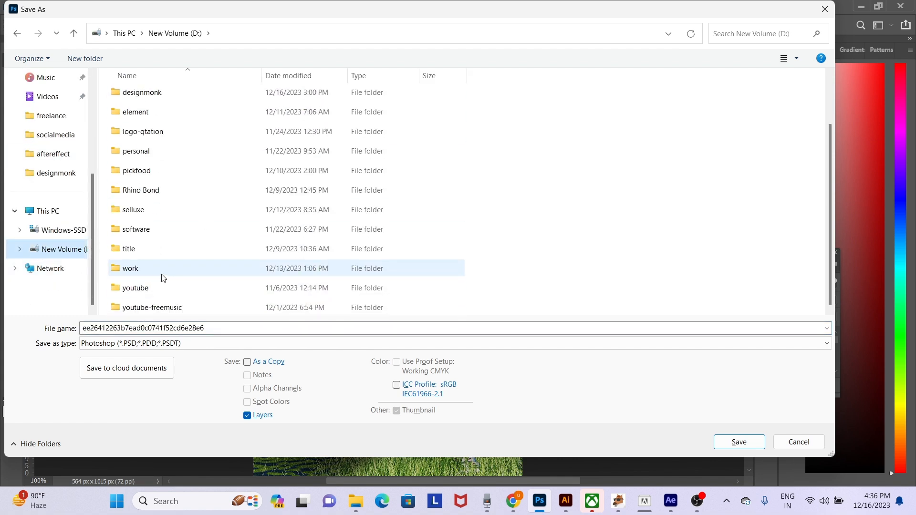
left_click(148, 268)
double_click(148, 268)
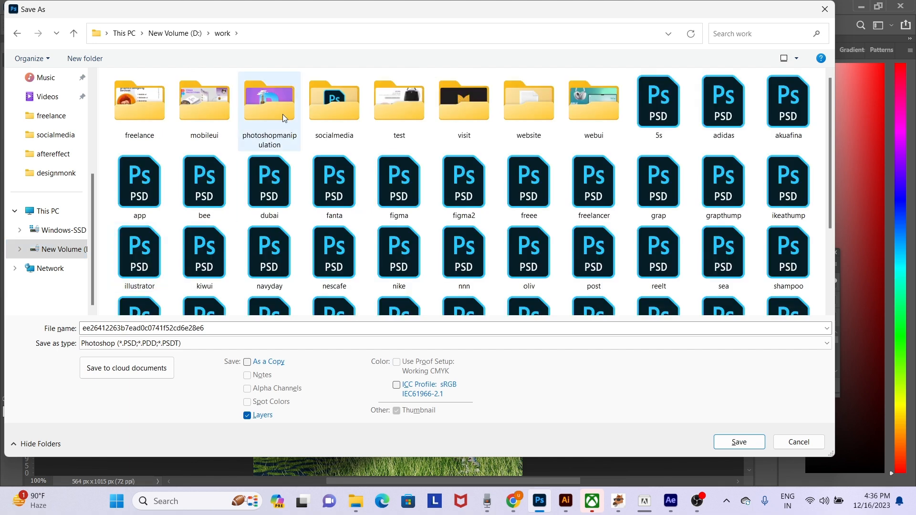
double_click(270, 107)
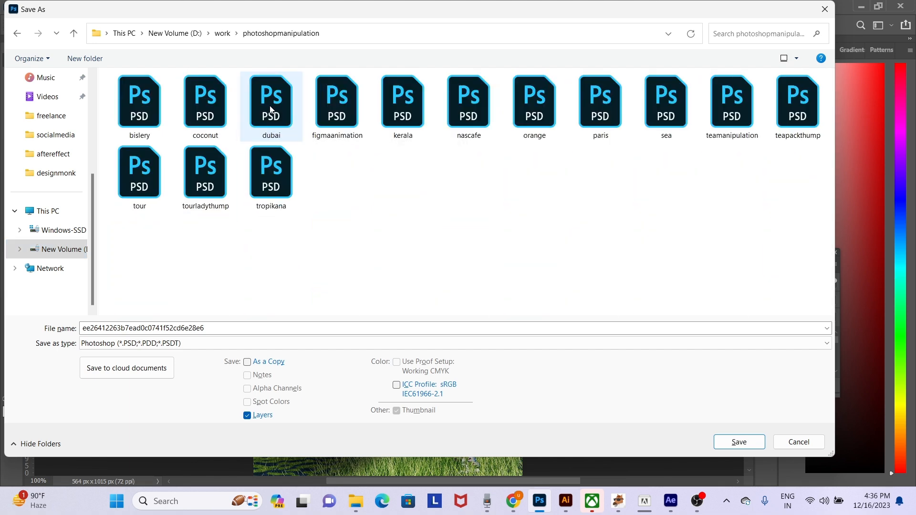
- Name the file watermelon and save it in Photoshop format with its layers
double_click(229, 328)
type("wate")
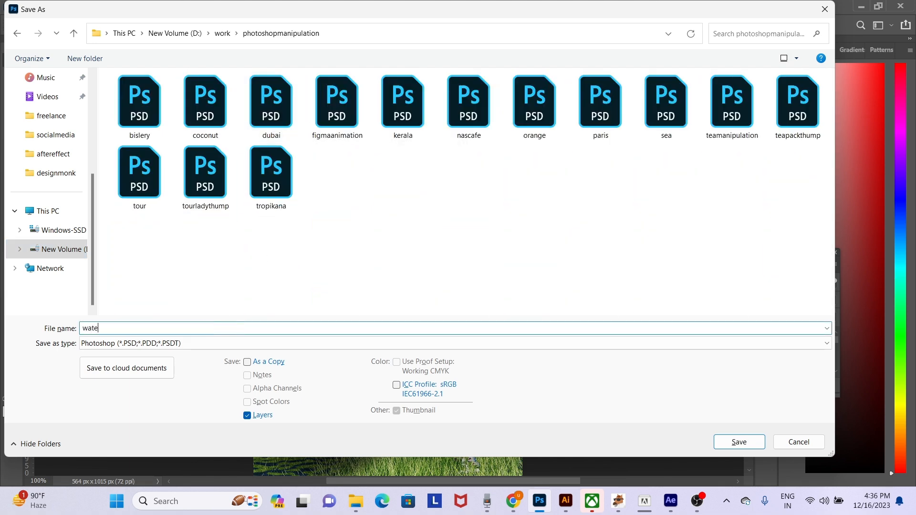
type("rmelon")
key("Return")
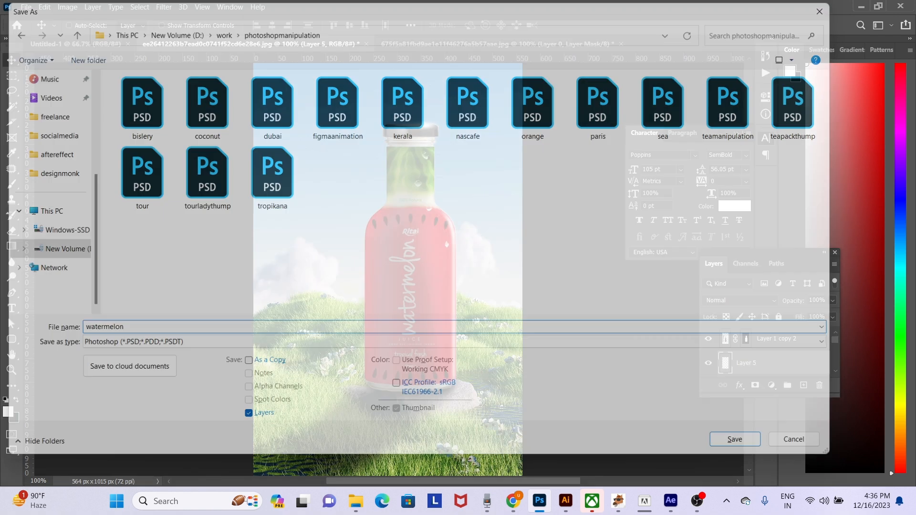
key("Return")
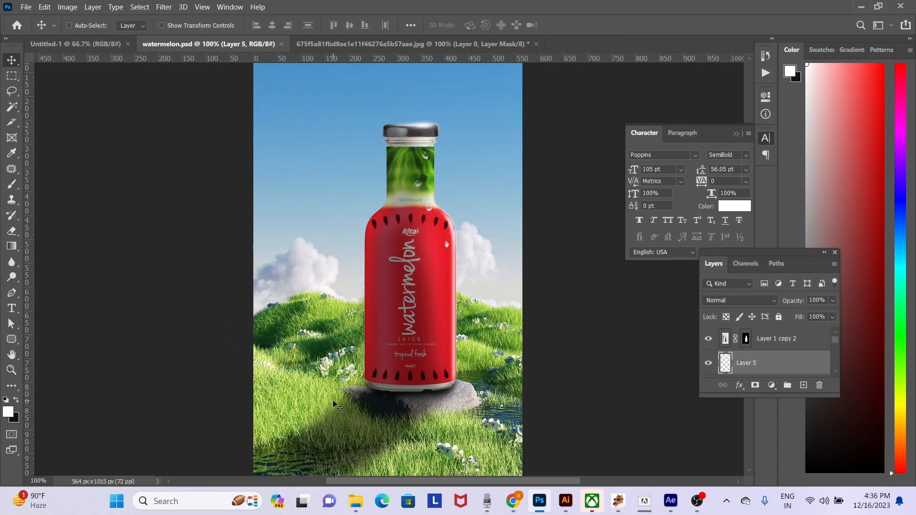
- Select the grassy landscape background layer
right_click(315, 313)
left_click(334, 316)
left_click_drag(370, 330, 364, 330)
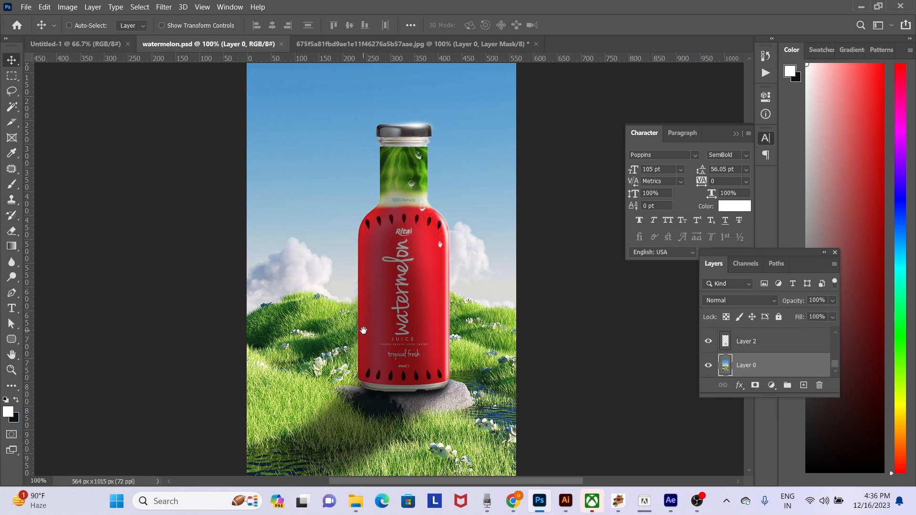
key("ctrl+minus")
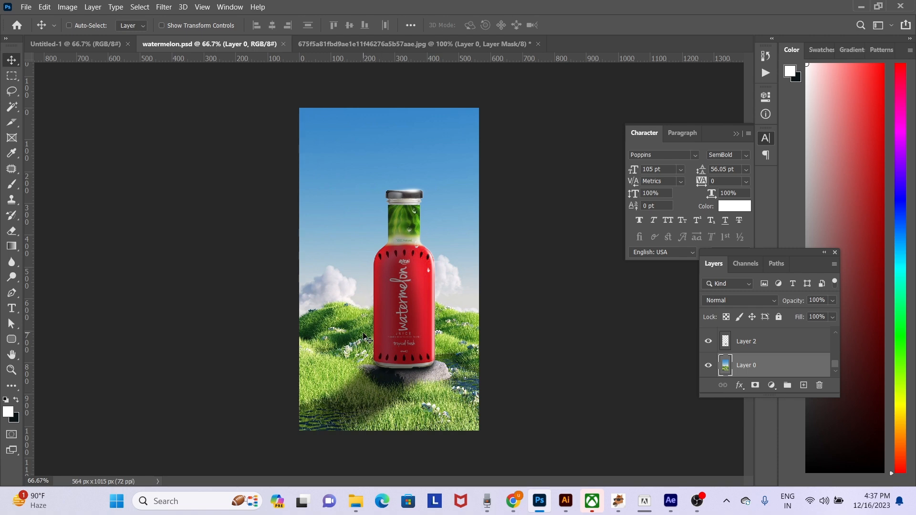
scroll(360, 337, "up", 1)
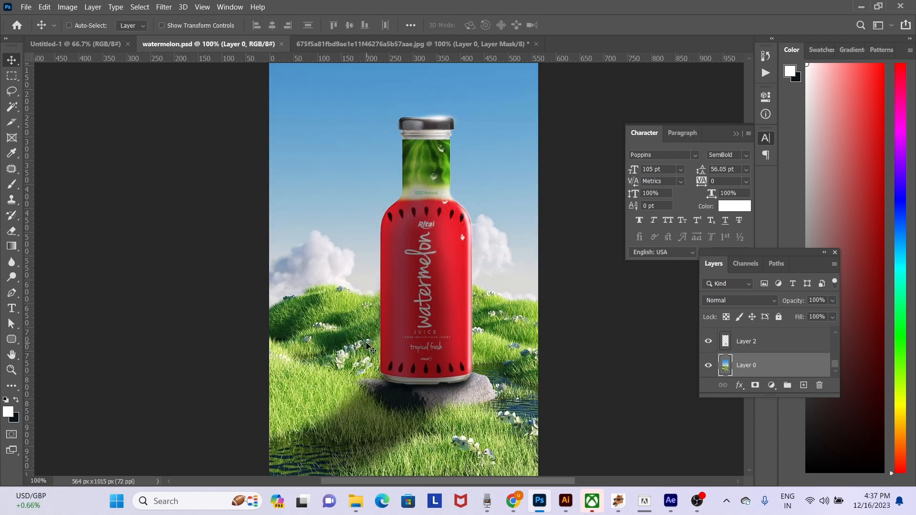
scroll(368, 315, "down", 1)
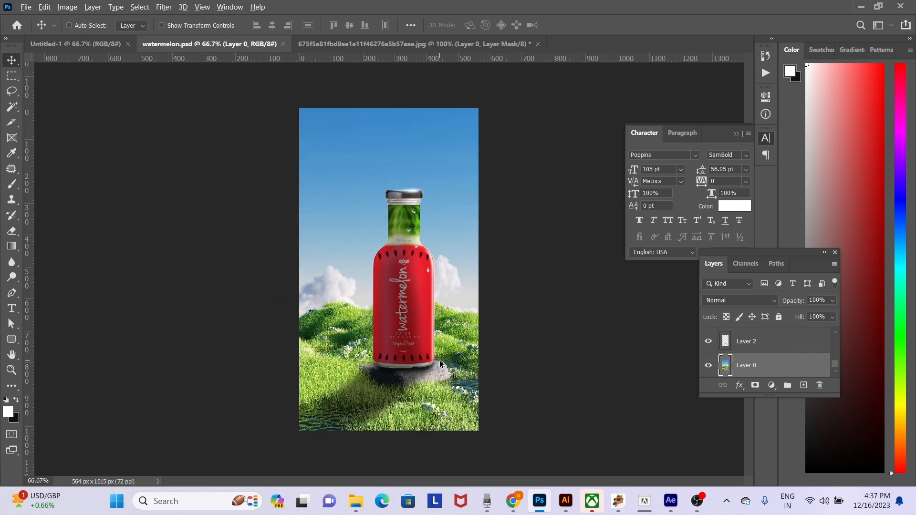
- Switch to Chrome, look through the green lemon wallpaper image results and return to Photoshop
key("alt+Tab")
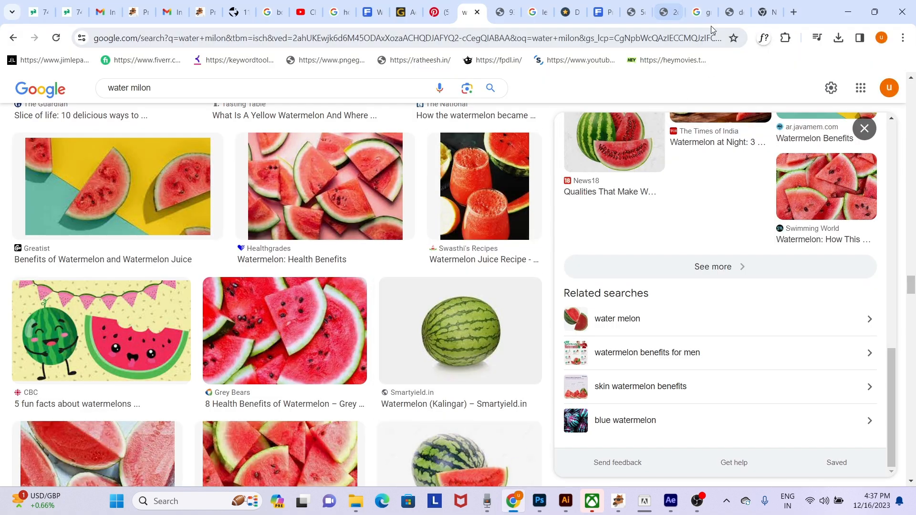
left_click(697, 13)
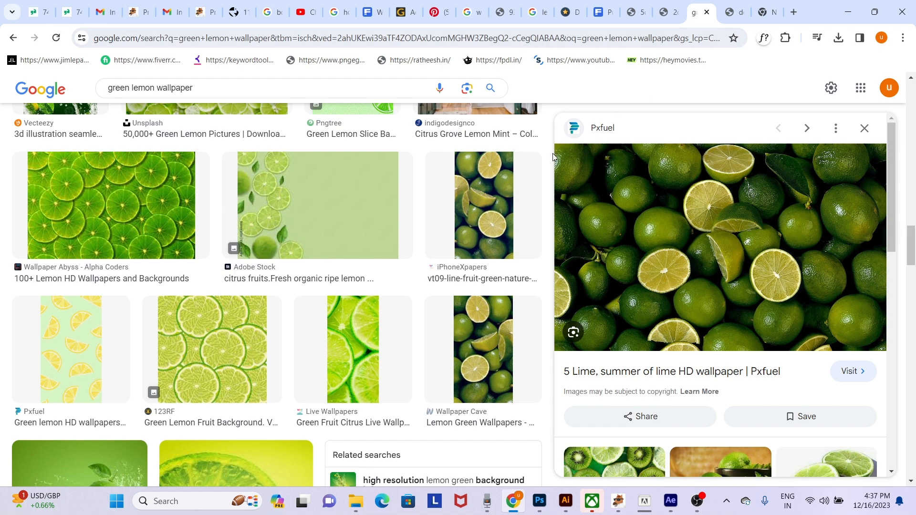
scroll(476, 253, "down", 5)
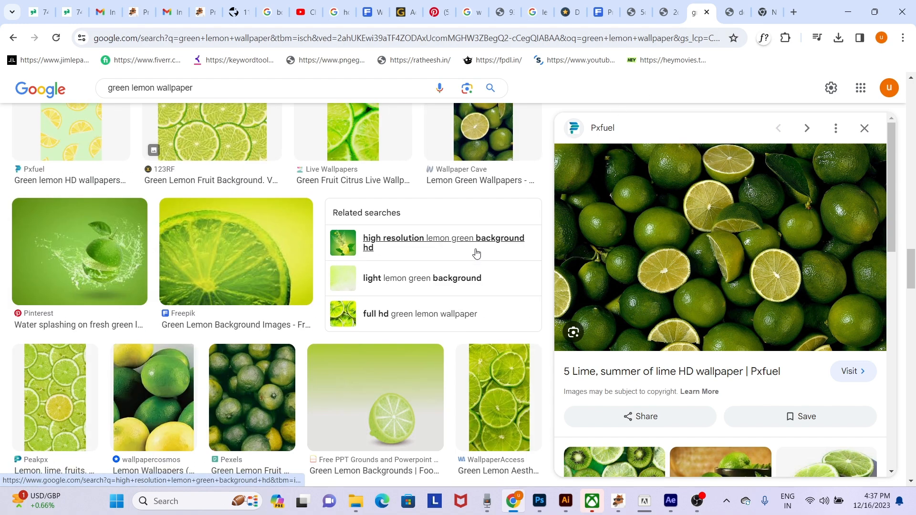
scroll(476, 254, "down", 10)
scroll(476, 254, "down", 2)
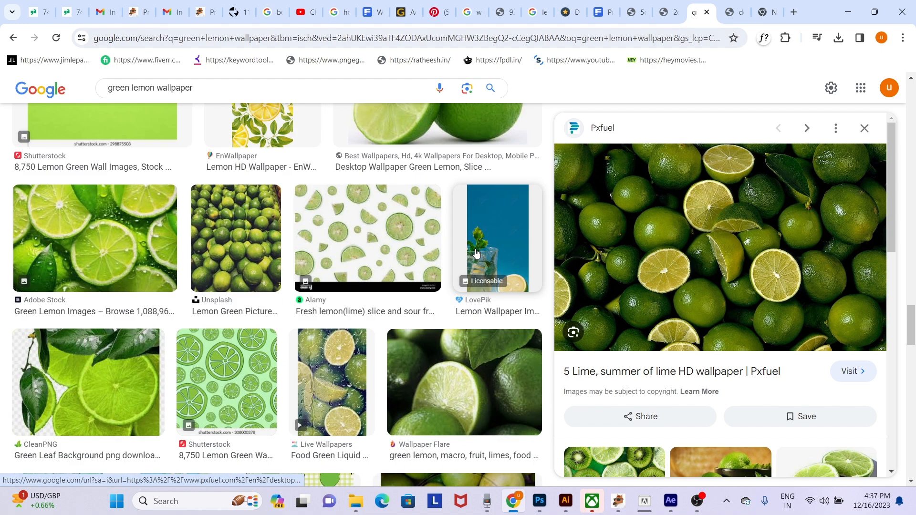
scroll(476, 254, "up", 6)
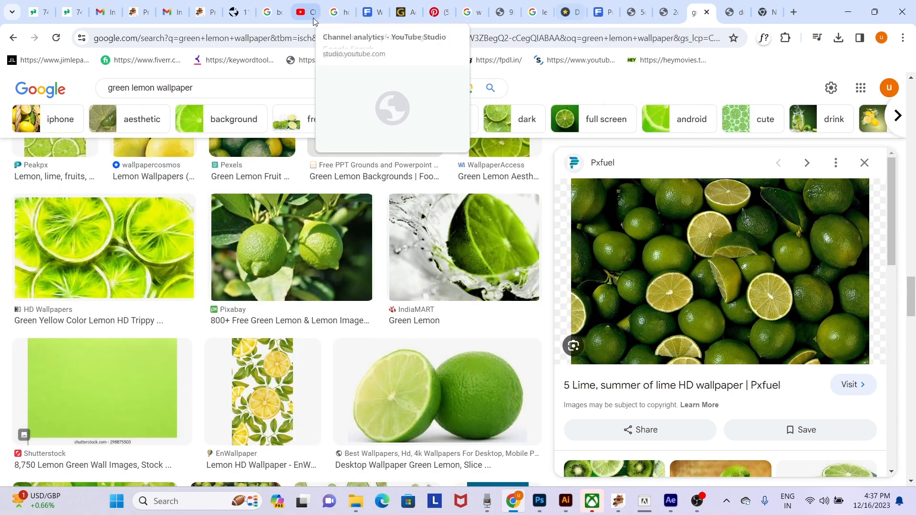
key("alt+Tab")
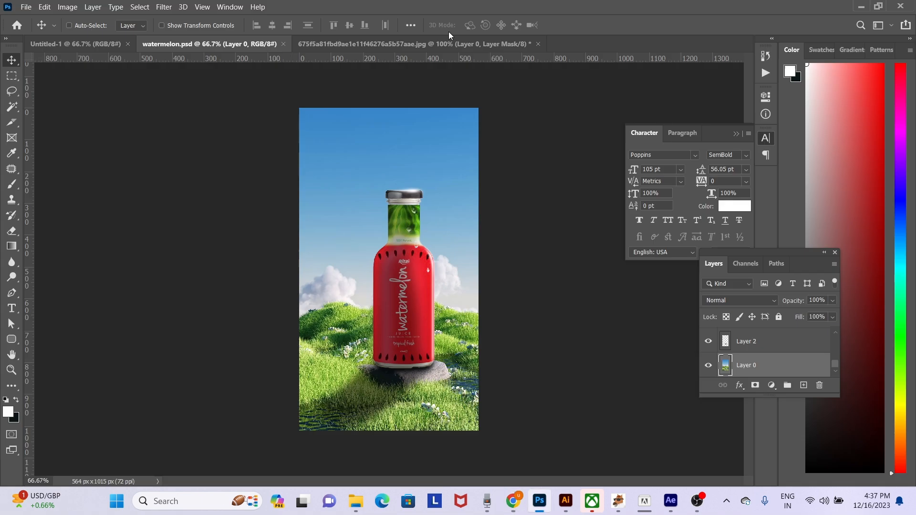
- Duplicate the grassy landscape background layer, keeping the copy in its original position
right_click(340, 315)
left_click(353, 322)
key("ctrl+j")
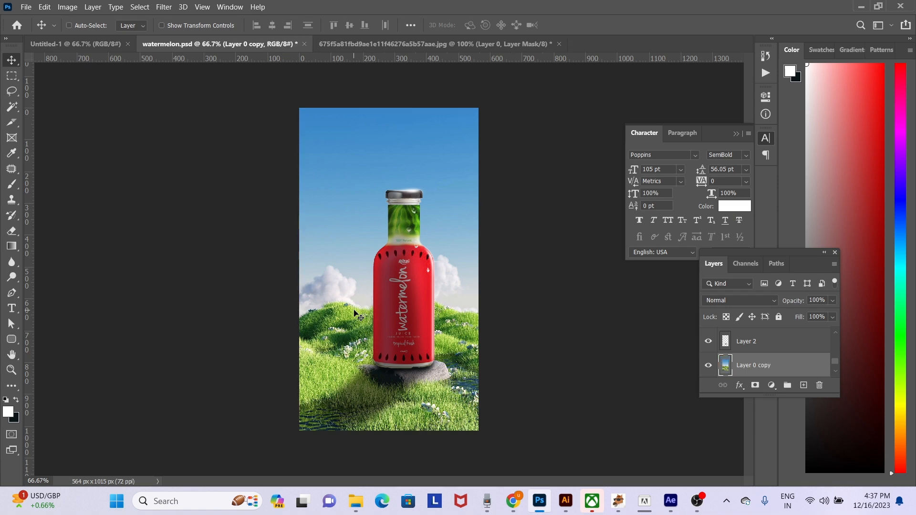
left_click_drag(353, 317, 368, 302)
key("ctrl+z")
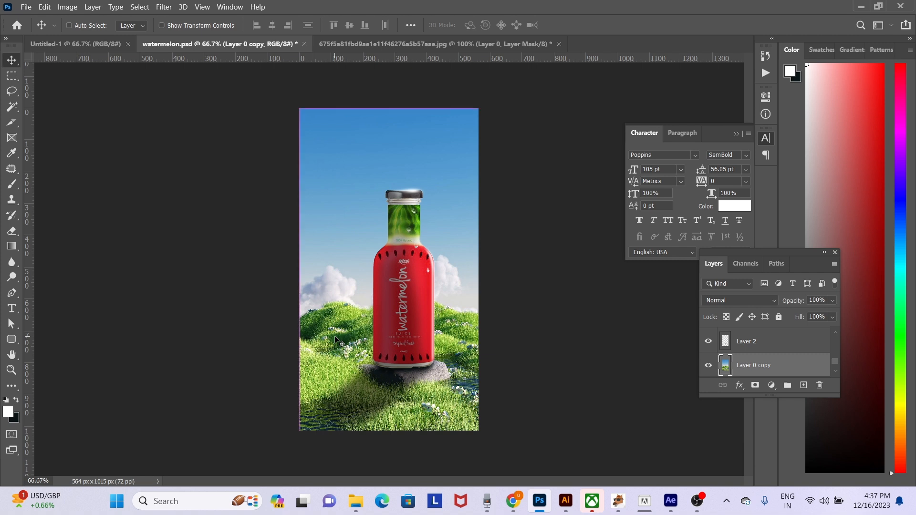
- Apply Color Balance to the landscape background copy, setting the midtones to red +38 and yellow -100
key("ctrl+b")
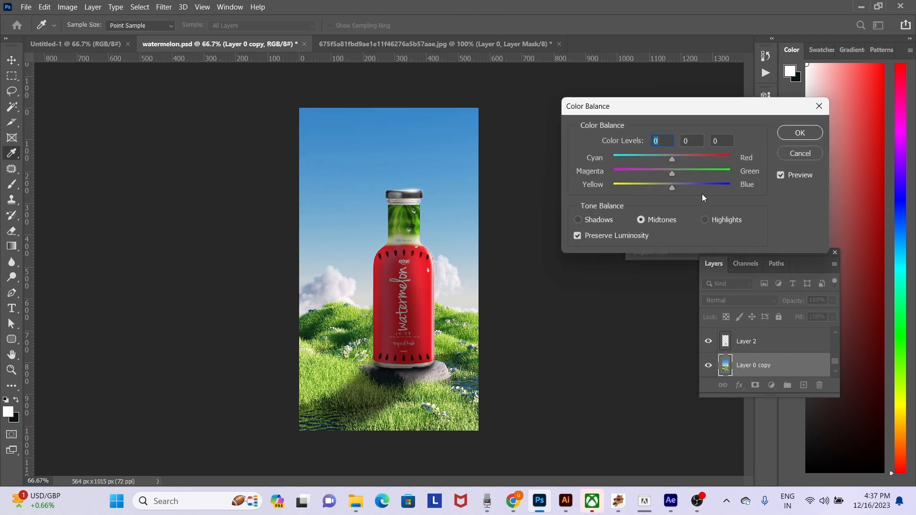
left_click_drag(674, 188, 595, 195)
key("Tab")
key("Tab")
mouse_move(673, 157)
left_mouse_down()
mouse_move(746, 156)
mouse_move(668, 156)
left_mouse_up()
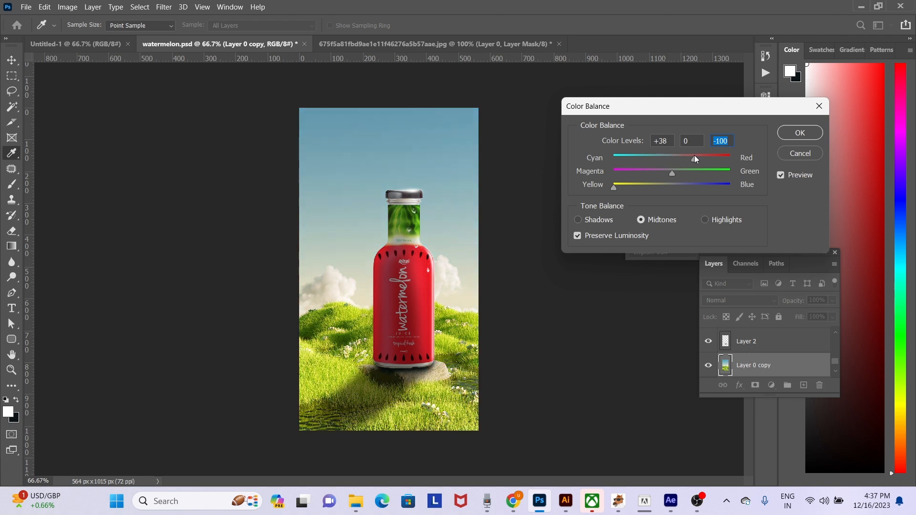
key("Tab")
key("Return")
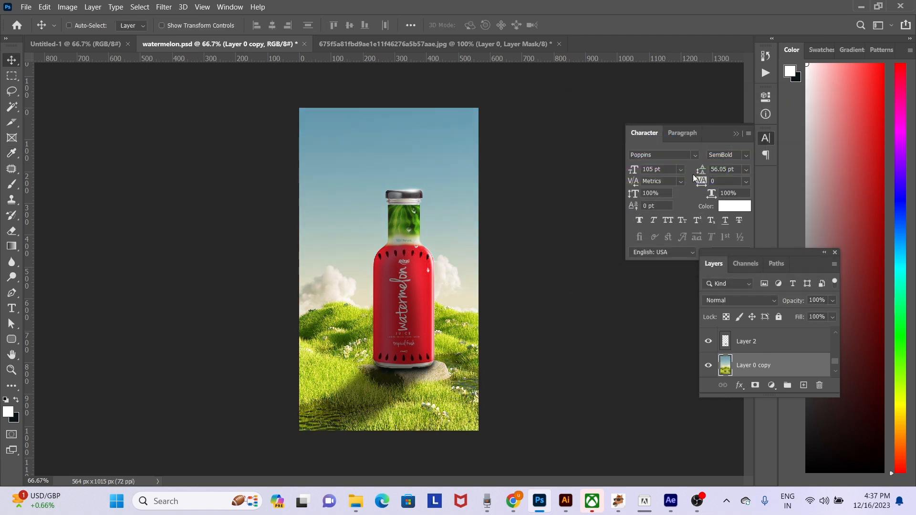
- Apply Color Balance a second time to the background copy, shifting its midtones further toward yellow
key("ctrl+b")
left_click_drag(673, 189, 641, 188)
key("Return")
- Try the Warming Filter (85), Yellow and Green photo filters at 100% density on the background copy, then cancel
left_click(66, 7)
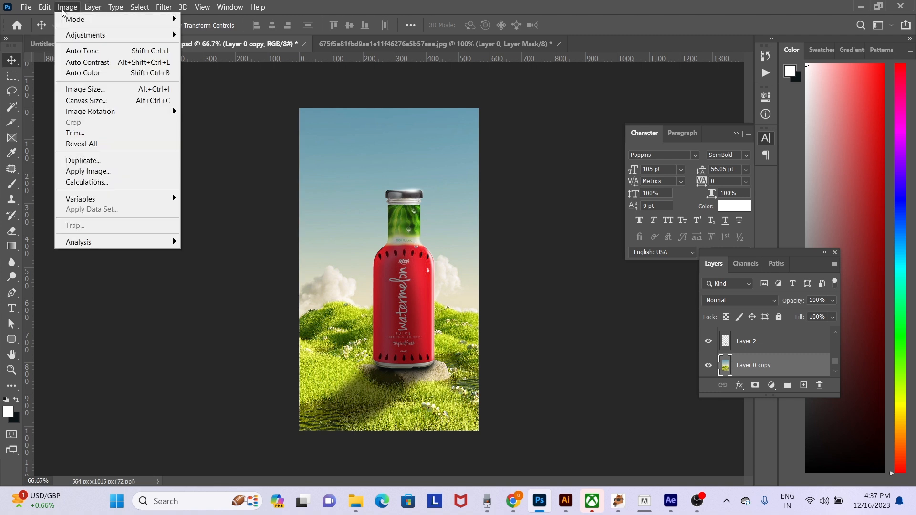
mouse_move(88, 34)
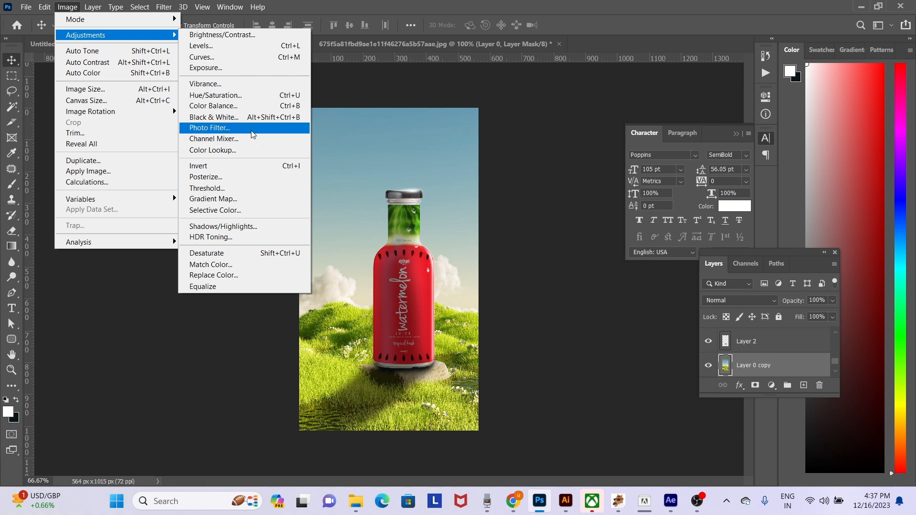
left_click(210, 128)
mouse_move(453, 274)
left_mouse_down()
mouse_move(477, 273)
mouse_move(462, 275)
left_mouse_up()
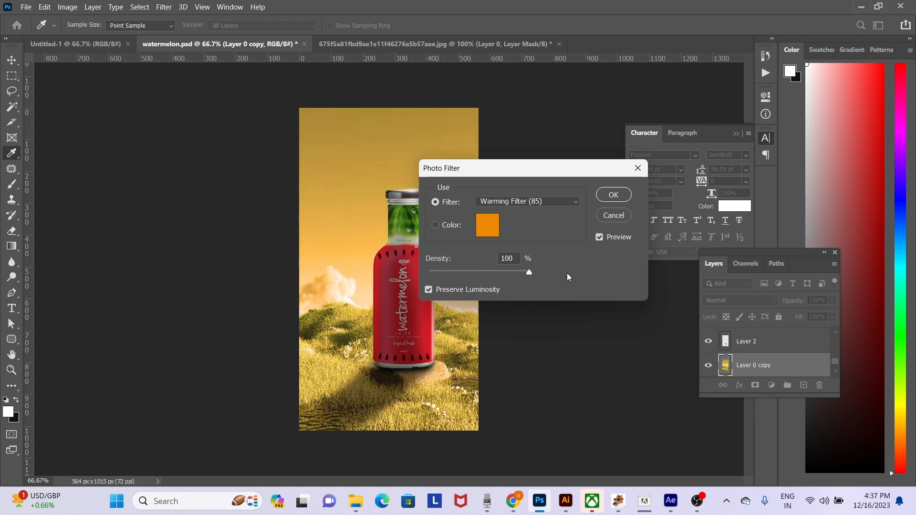
left_click(557, 199)
left_click(526, 302)
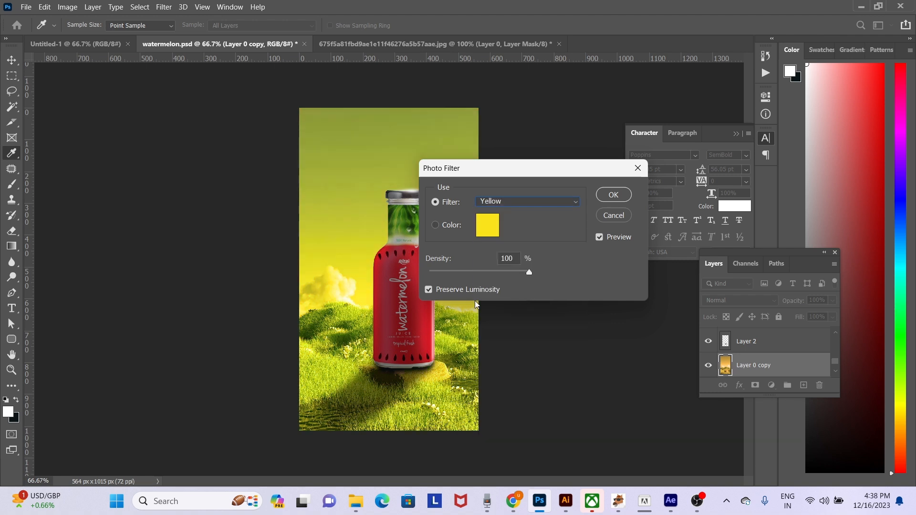
left_click_drag(529, 271, 471, 276)
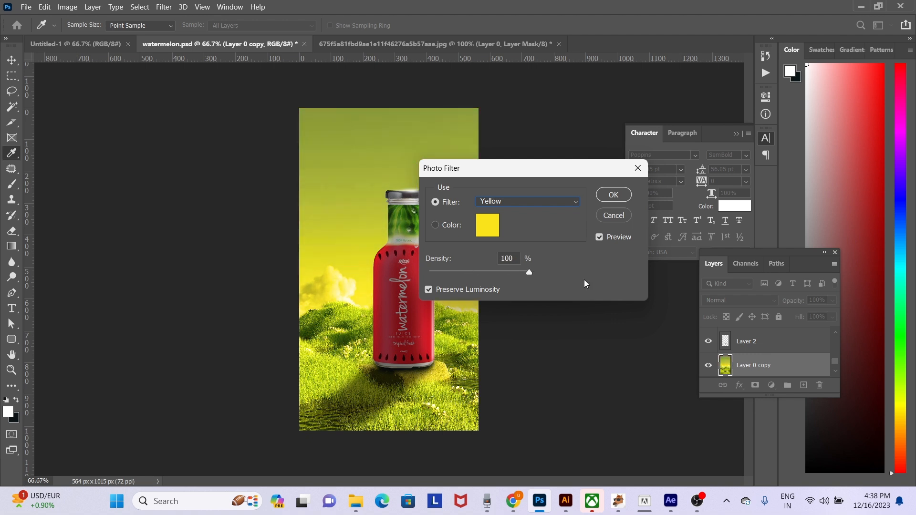
left_click(519, 205)
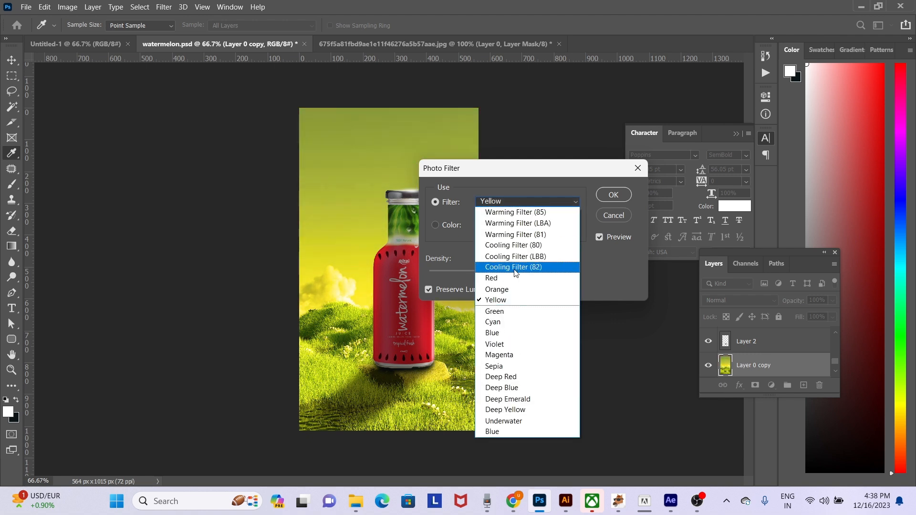
left_click(524, 311)
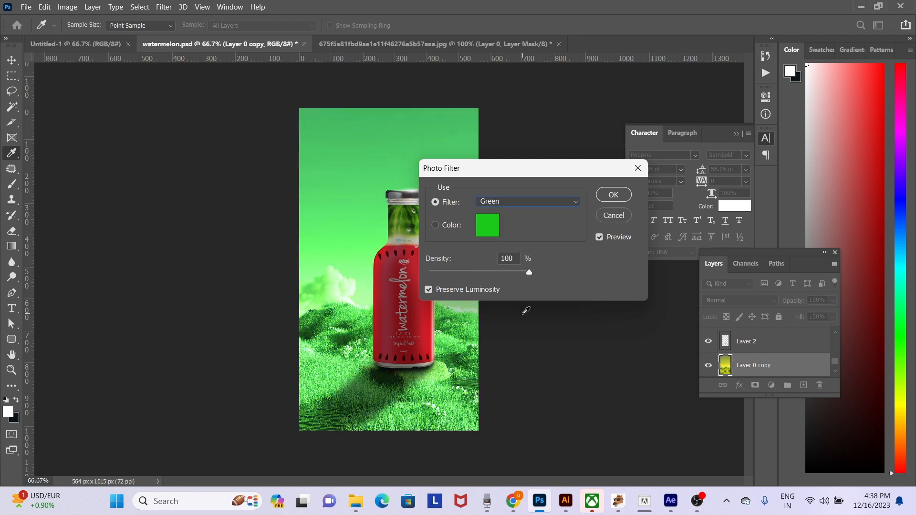
left_click_drag(528, 271, 406, 273)
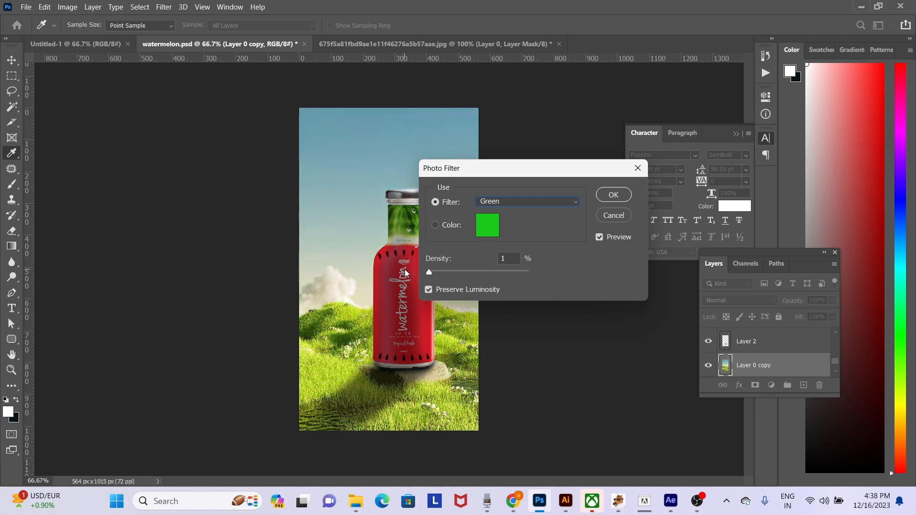
left_click_drag(519, 271, 595, 225)
left_click(611, 217)
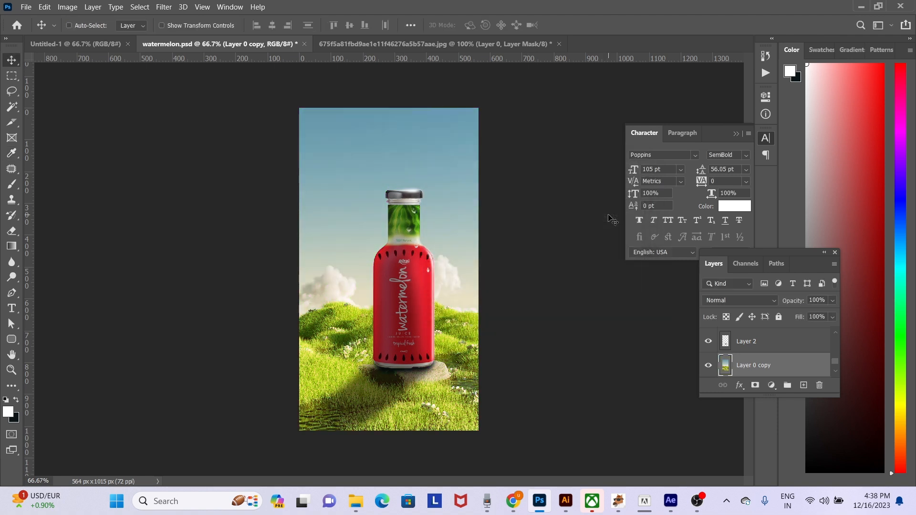
- Try moving the landscape background copy sideways and undo the move
right_click(357, 315)
left_click(364, 320)
left_click_drag(364, 320, 595, 322)
key("ctrl+z")
- Try erasing parts of the color-adjusted grass beside the bottle with the Eraser enlarged to 300 px, then undo the strokes
key("e")
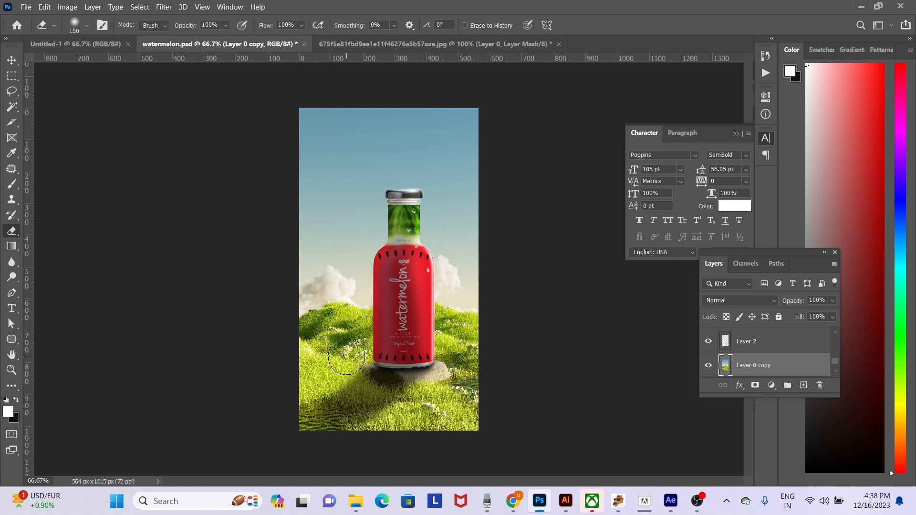
left_click(345, 350)
key("bracketright")
key("bracketright")
left_click(477, 374)
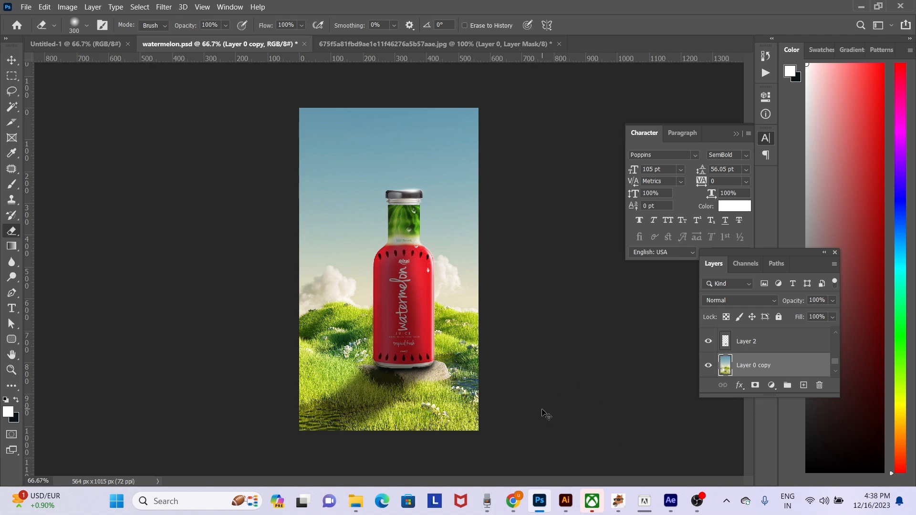
key("ctrl+z")
key("ctrl+z")
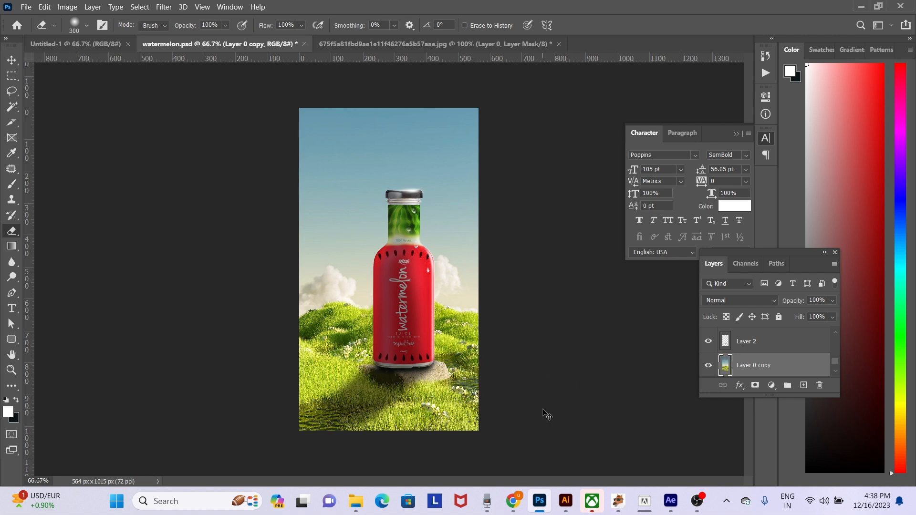
- Soften the hills and foreground grass around the bottle using the Blur tool at 50% strength with 300 and 250 px brushes
right_click(15, 278)
left_click(11, 261)
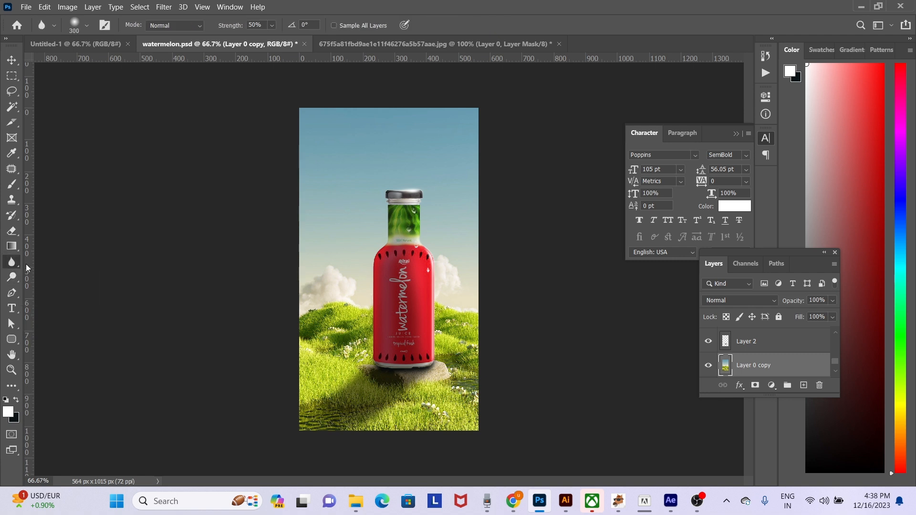
mouse_move(301, 310)
left_mouse_down()
mouse_move(314, 291)
mouse_move(286, 331)
left_mouse_up()
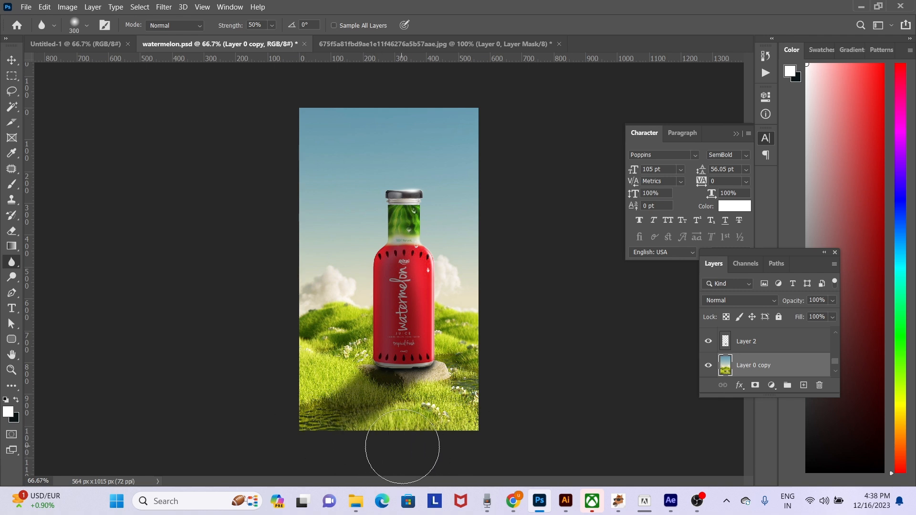
key("bracketleft")
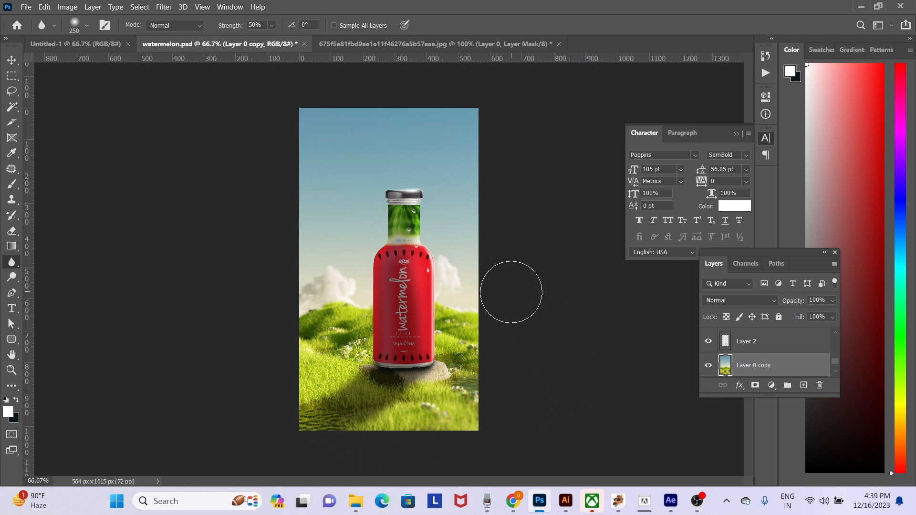
key("v")
key("ctrl+plus")
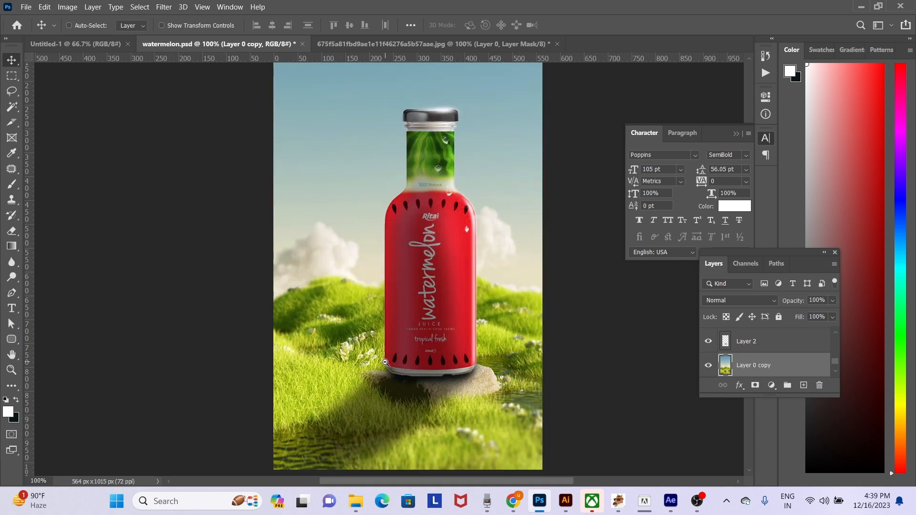
key("ctrl+minus")
- Create a new layer above the background copy and paint a golden-yellow glow beside the bottle's right side with a 600 px soft brush
key("ctrl+shift+n")
key("Return")
key("b")
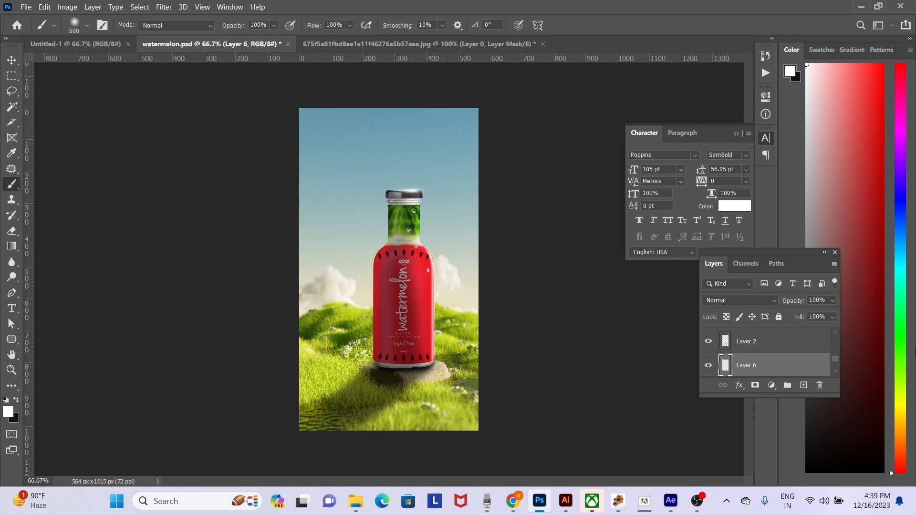
mouse_move(901, 429)
left_mouse_down()
mouse_move(906, 407)
mouse_move(903, 418)
left_mouse_up()
left_click(879, 92)
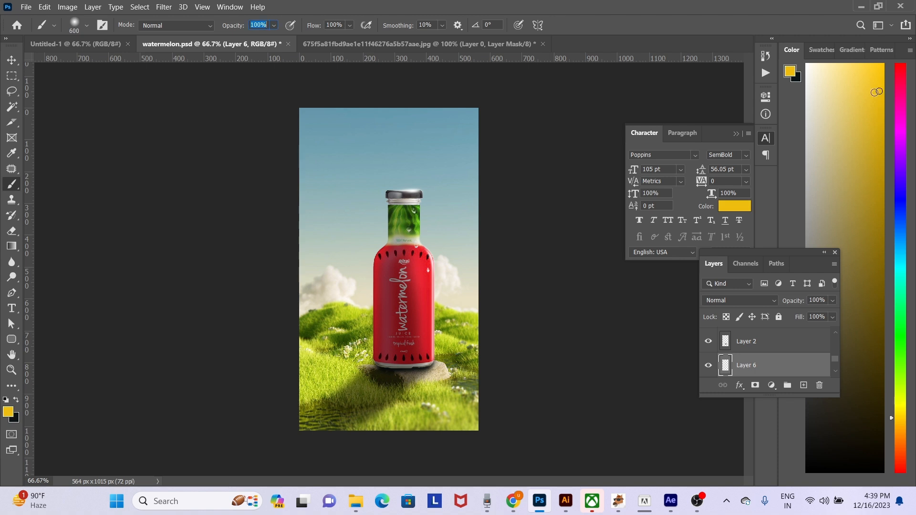
mouse_move(471, 214)
left_mouse_down()
mouse_move(357, 328)
mouse_move(477, 267)
left_mouse_up()
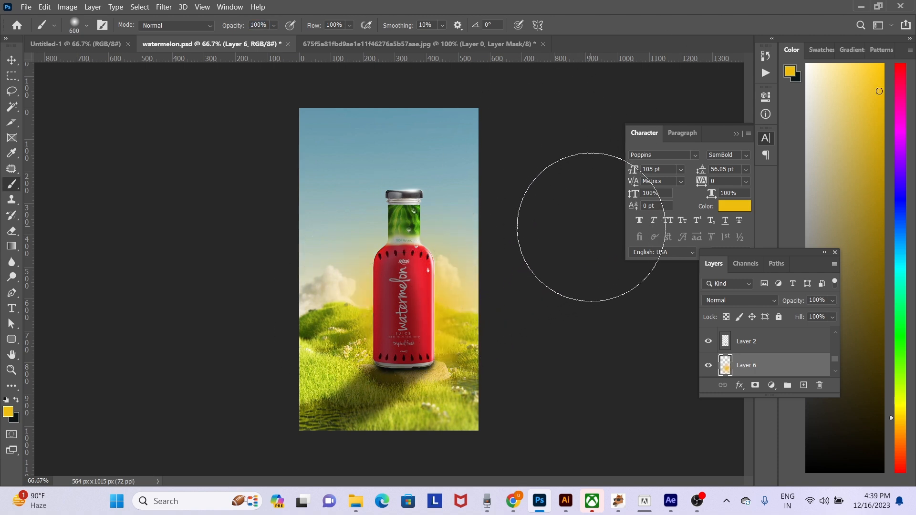
- Pick a brighter yellow and extend the painted glow across the grass on both sides of the bottle
left_click(874, 71)
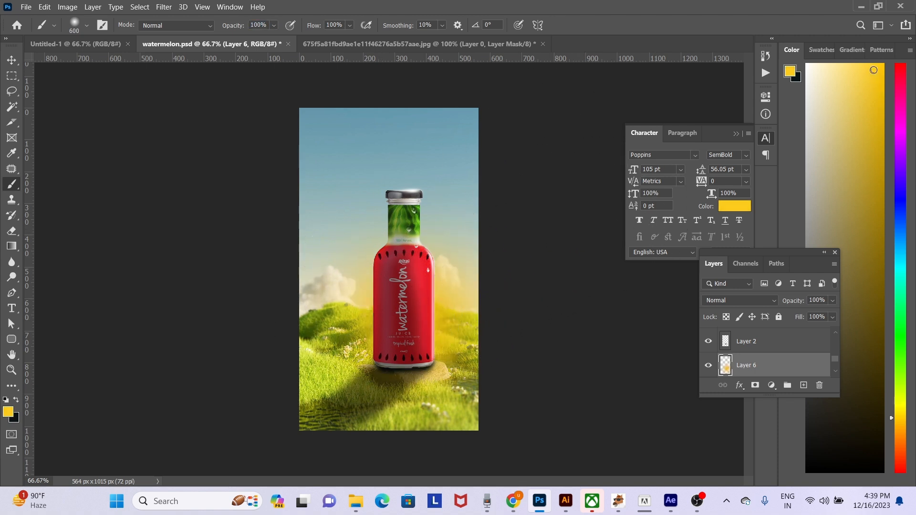
left_click_drag(348, 368, 337, 399)
left_click_drag(447, 377, 470, 378)
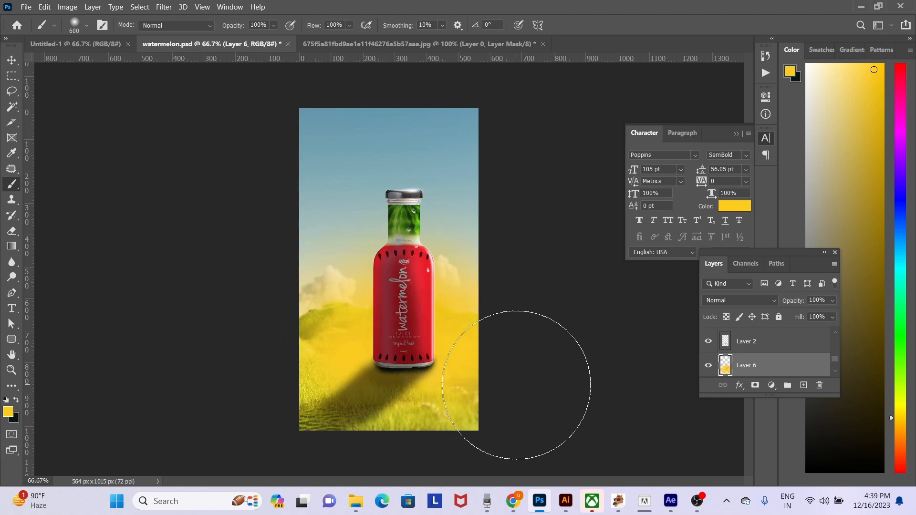
- Erase the yellow paint from the foreground grass along the image's lower edge with 600 and 500 px erasers
key("e")
left_click_drag(368, 365, 397, 337)
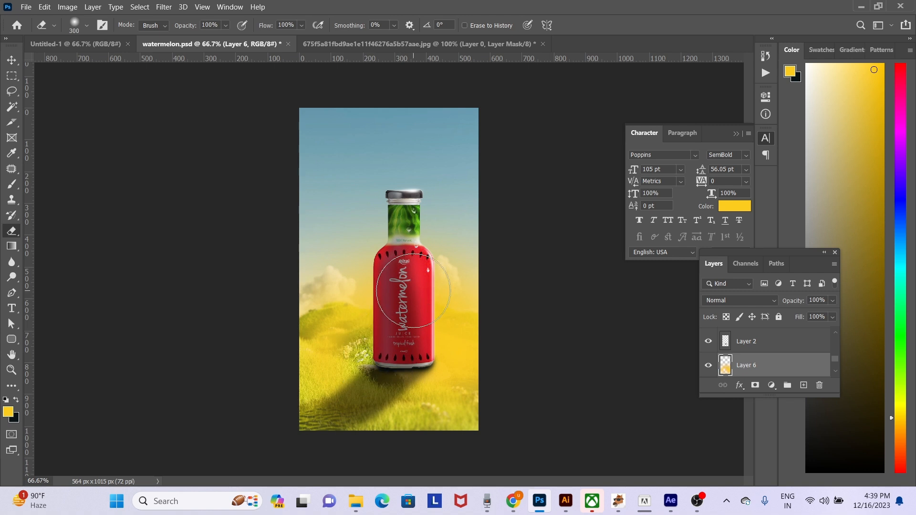
key("ctrl+z")
key("bracketright")
key("bracketright")
key("bracketright")
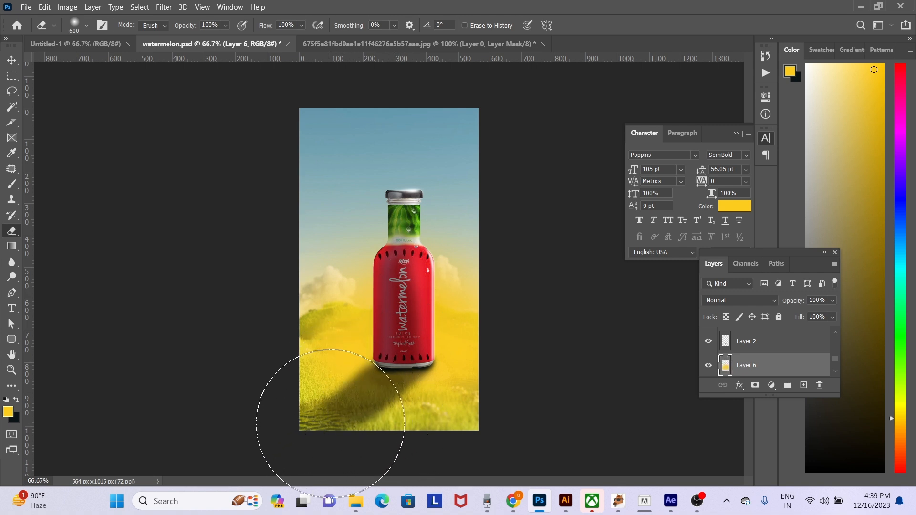
left_click_drag(333, 421, 327, 446)
key("bracketleft")
left_click(435, 449)
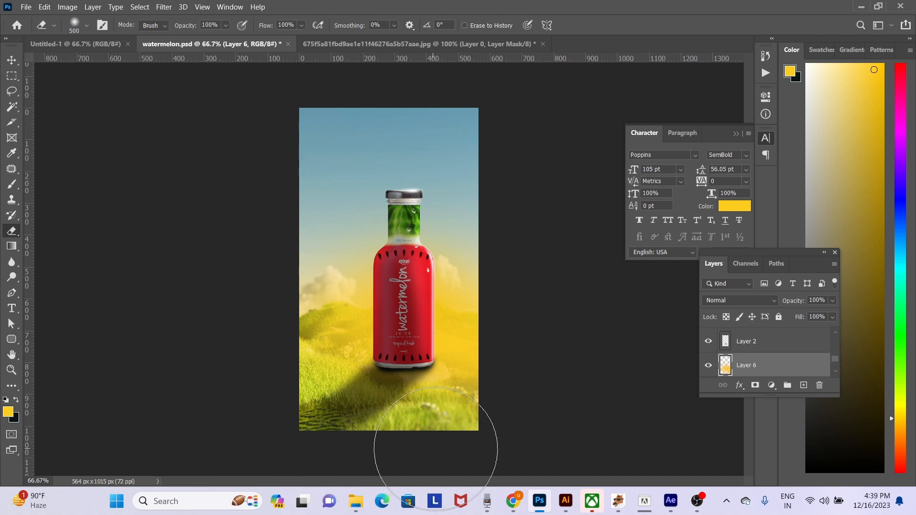
- Try 58% opacity and other blend modes on the yellow glow layer, then restore Normal mode at 100% opacity
key("v")
key("5")
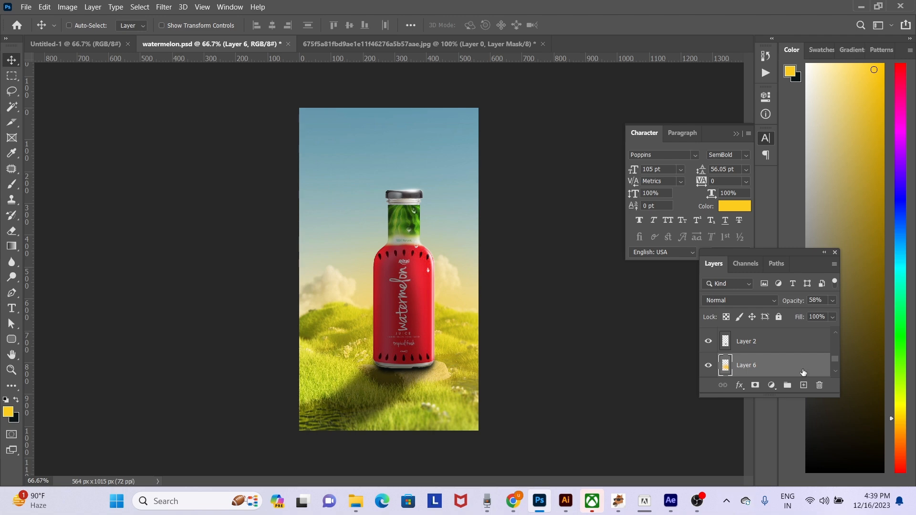
left_click(738, 304)
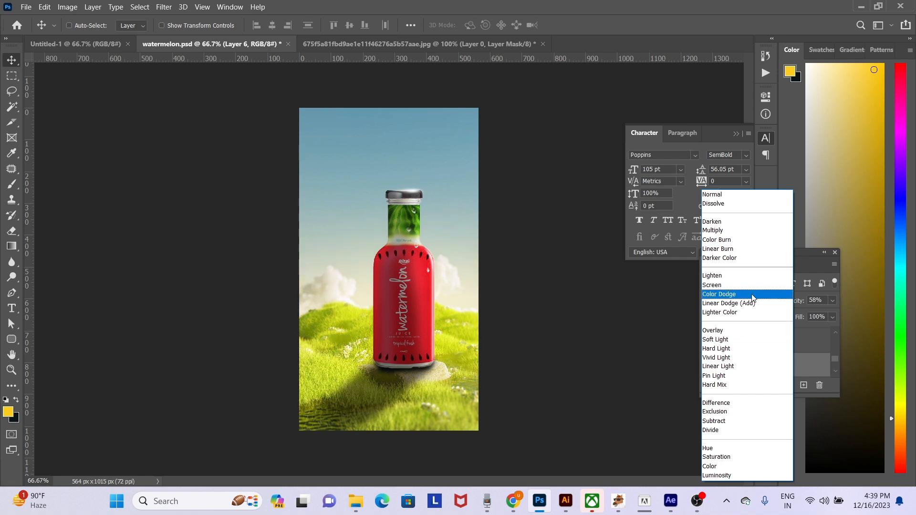
left_click(747, 190)
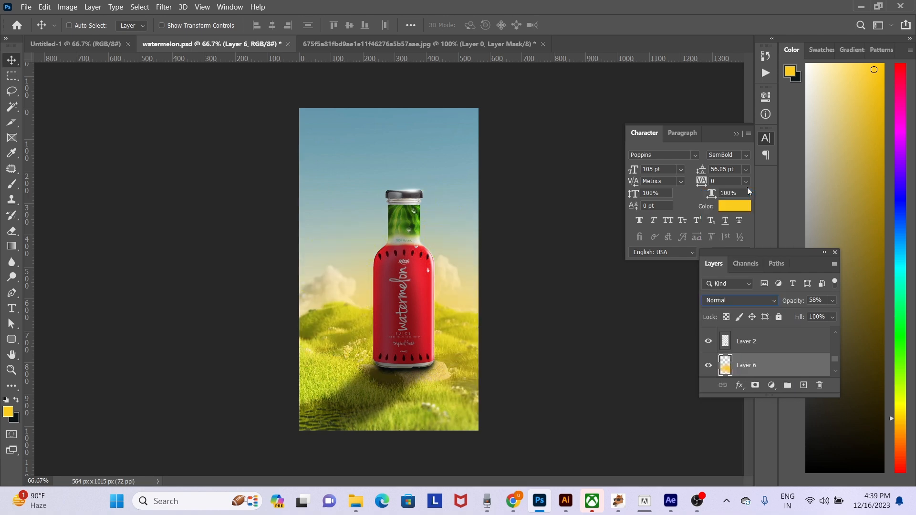
key("0")
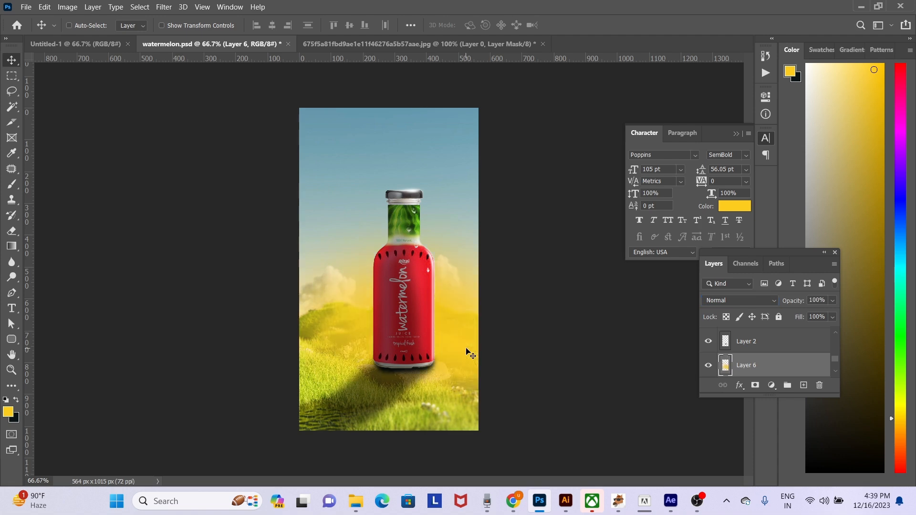
- Erase more of the yellow glow around the bottle with the 500 px Eraser and set the glow layer's opacity to 58%
left_click_drag(466, 348, 375, 396)
key("ctrl+z")
key("e")
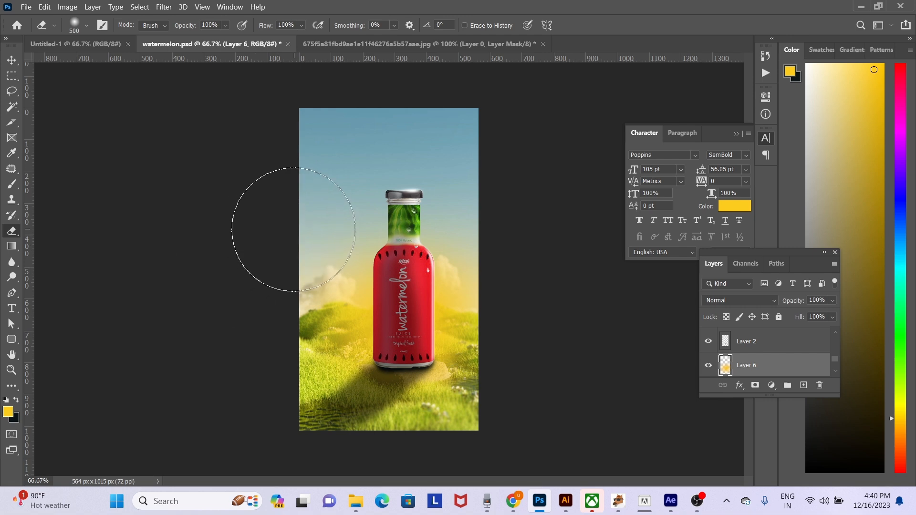
key("v")
key("5")
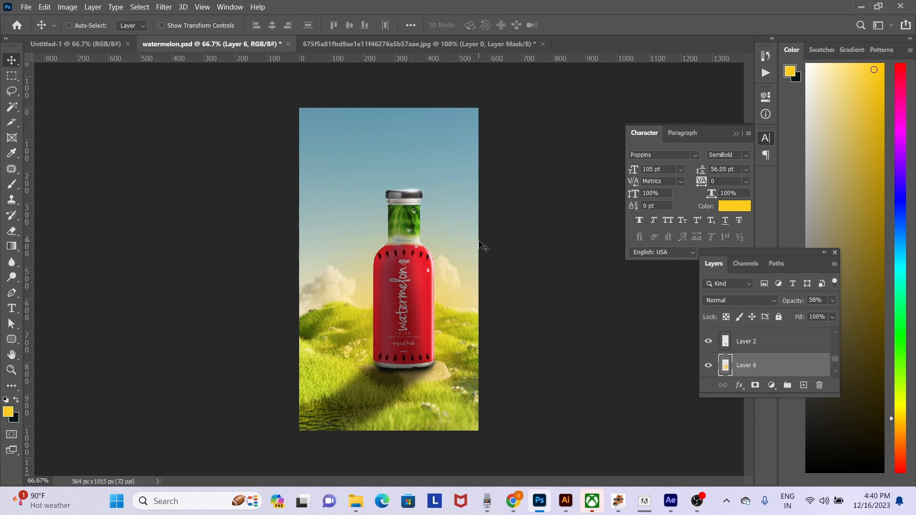
right_click(456, 207)
left_click(471, 212)
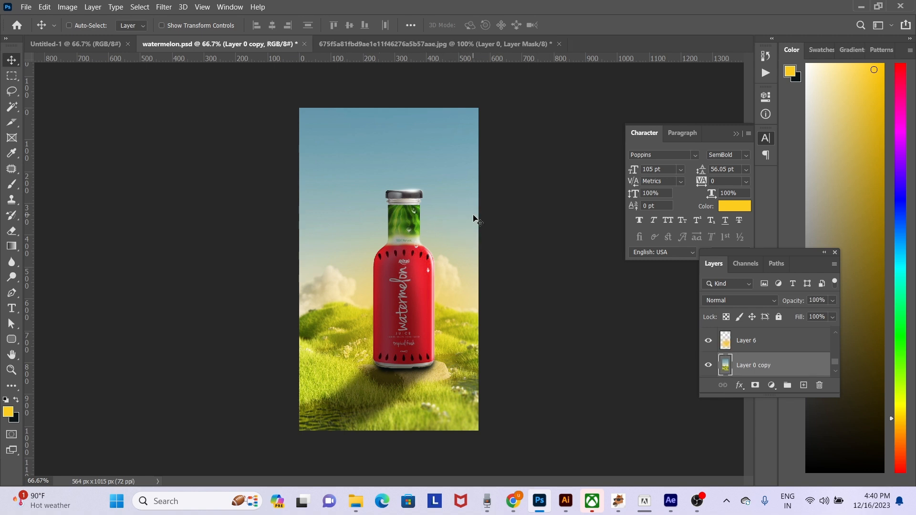
key("ctrl+o")
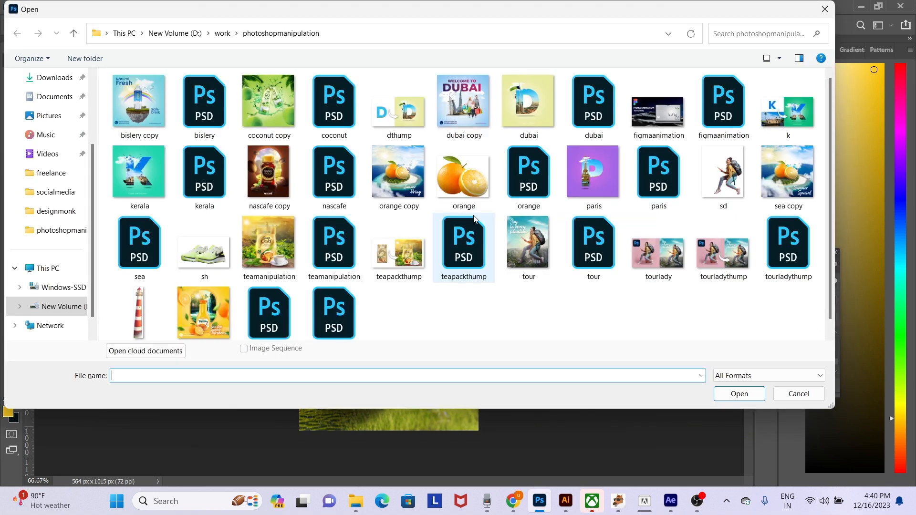
scroll(70, 308, "down", 1)
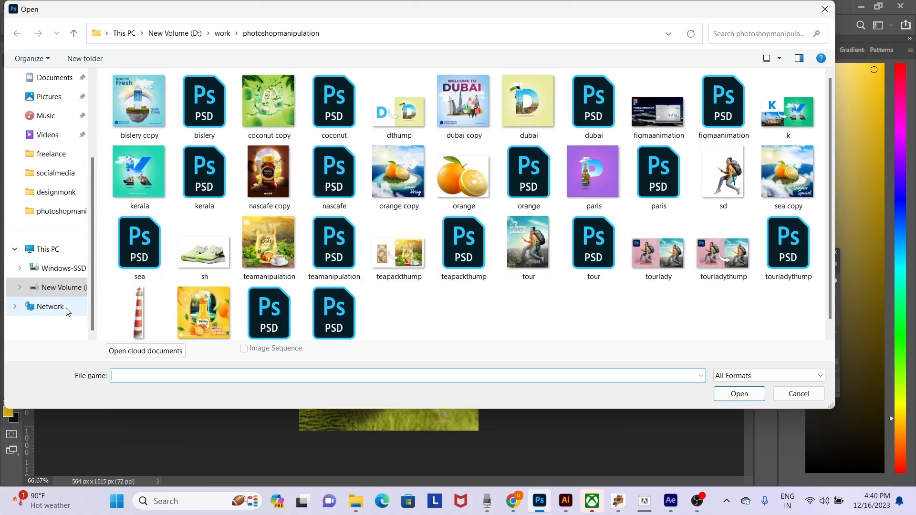
left_click(69, 287)
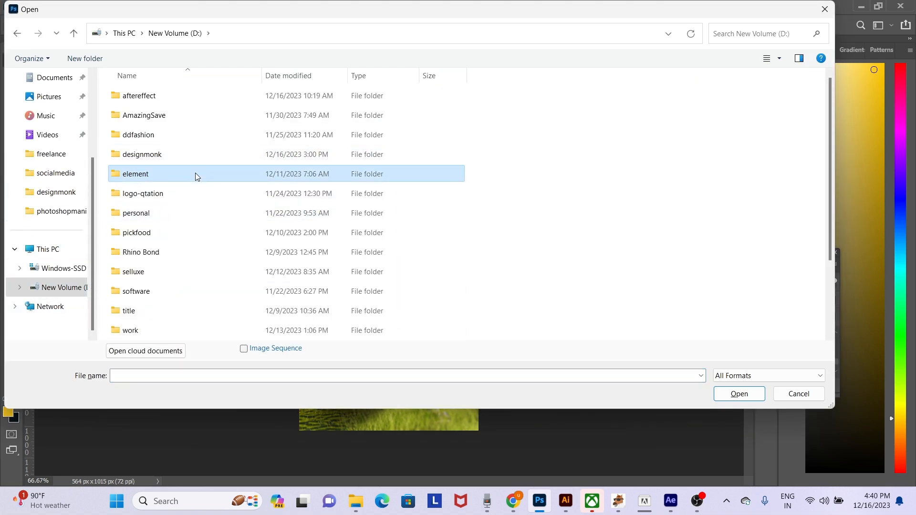
double_click(196, 174)
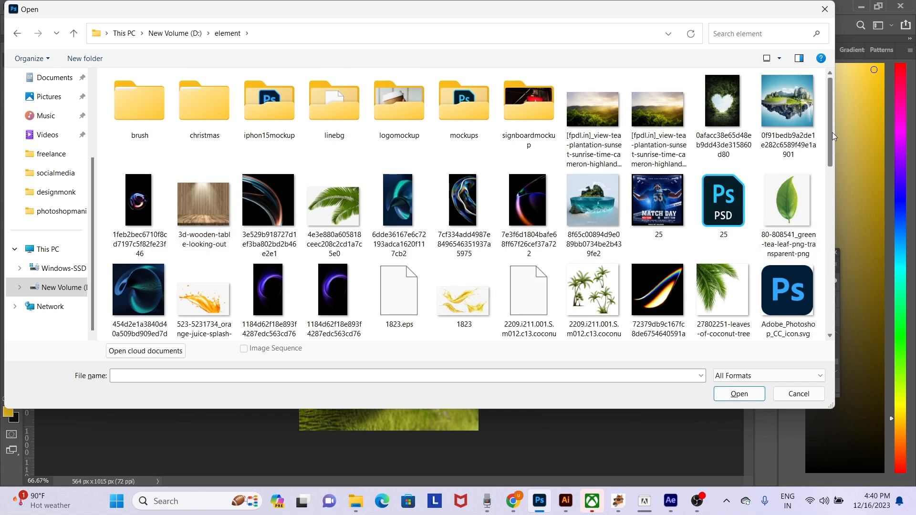
scroll(56, 91, "up", 3)
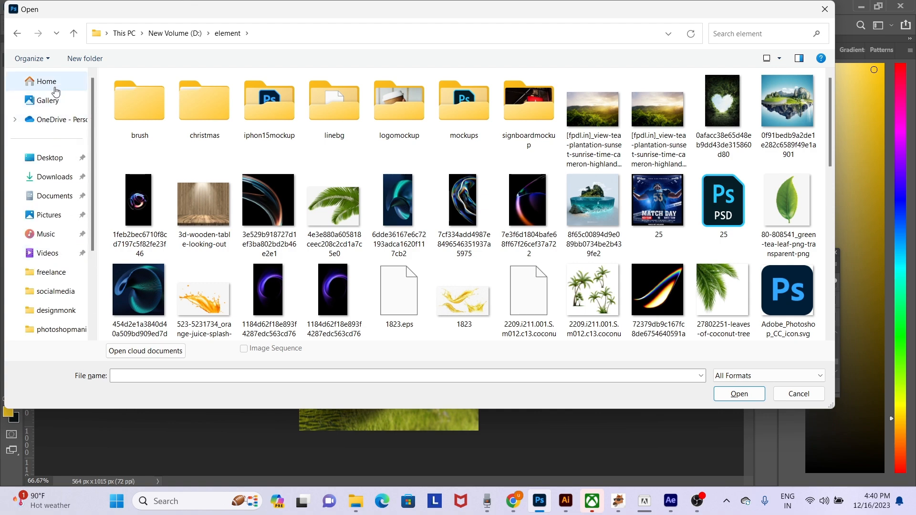
left_click(55, 177)
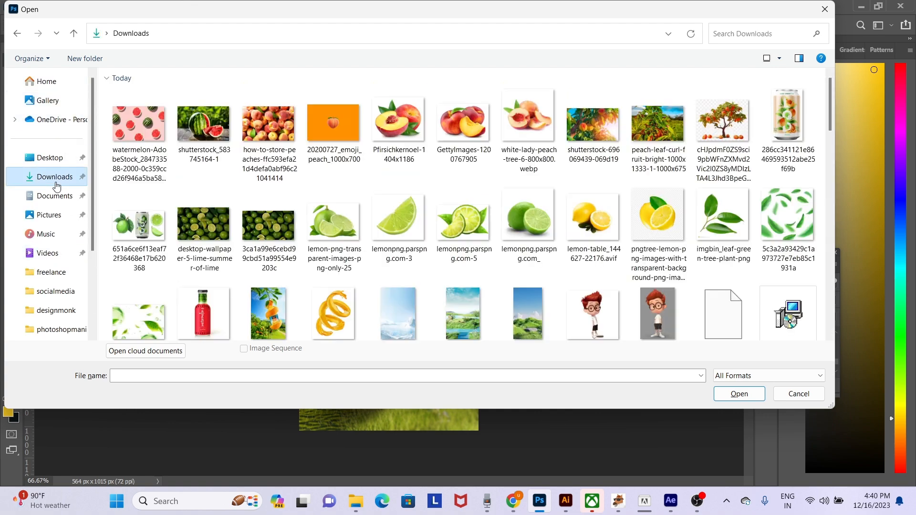
double_click(598, 135)
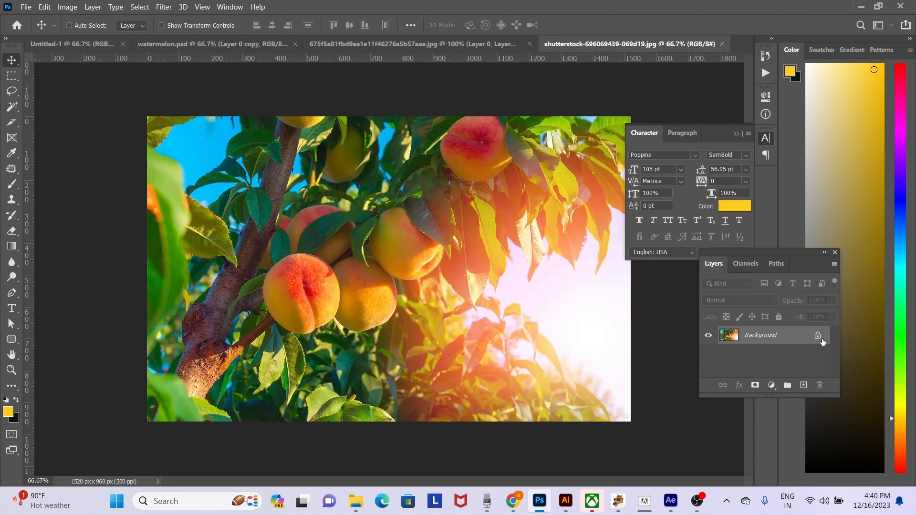
- Unlock the peach tree photo's layer, copy it into watermelon.psd and position its foliage across the sky above the bottle
left_click(818, 336)
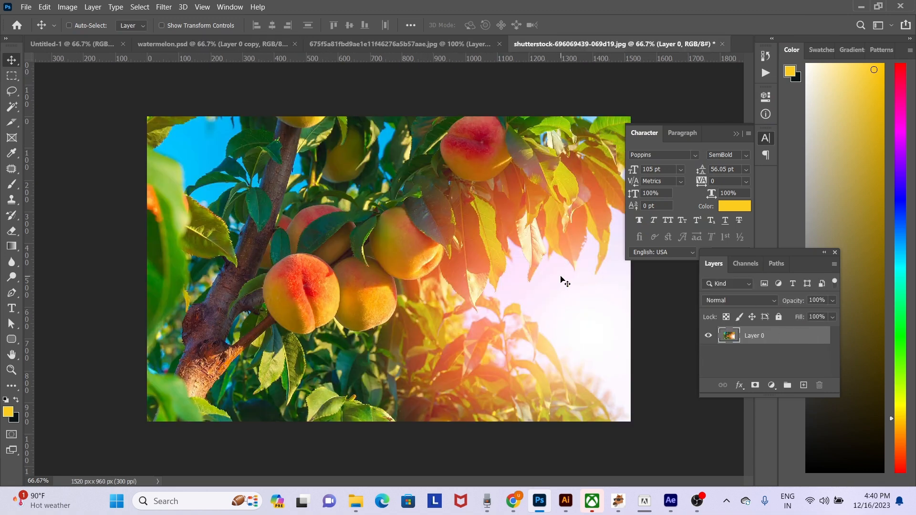
left_click(77, 44)
left_click(173, 44)
key("ctrl+v")
left_click_drag(431, 224, 367, 93)
scroll(428, 232, "down", 1)
left_click_drag(456, 210, 336, 167)
left_click_drag(394, 203, 297, 223)
mouse_move(409, 250)
left_mouse_down()
mouse_move(418, 298)
mouse_move(413, 288)
mouse_move(383, 316)
mouse_move(463, 226)
mouse_move(238, 323)
mouse_move(299, 343)
mouse_move(393, 290)
mouse_move(415, 302)
left_mouse_up()
- Soften the peach photo's edge with a 500 px Eraser and shift the layer so peaches fill the sky's upper-left corner
key("e")
mouse_move(459, 246)
left_mouse_down()
mouse_move(537, 126)
mouse_move(479, 195)
mouse_move(501, 151)
mouse_move(487, 134)
left_mouse_up()
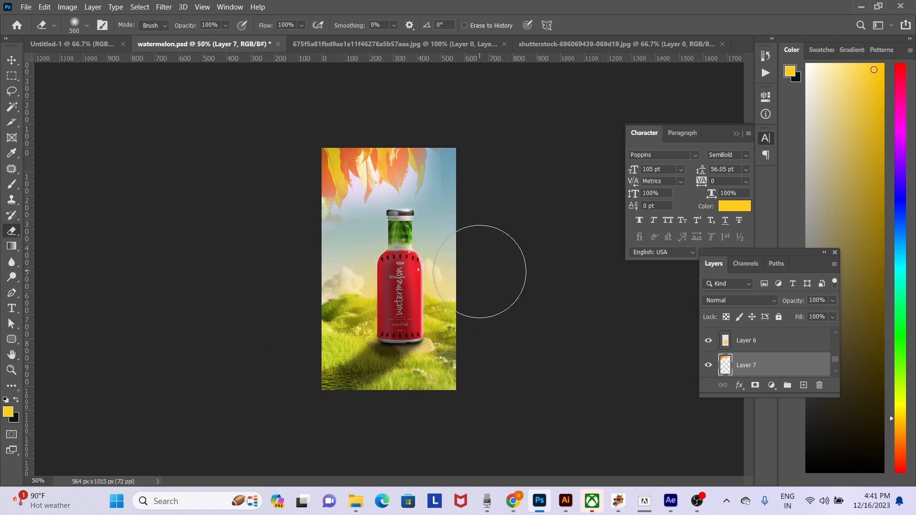
key("v")
mouse_move(359, 239)
left_mouse_down()
mouse_move(406, 214)
mouse_move(413, 179)
mouse_move(476, 197)
mouse_move(461, 193)
left_mouse_up()
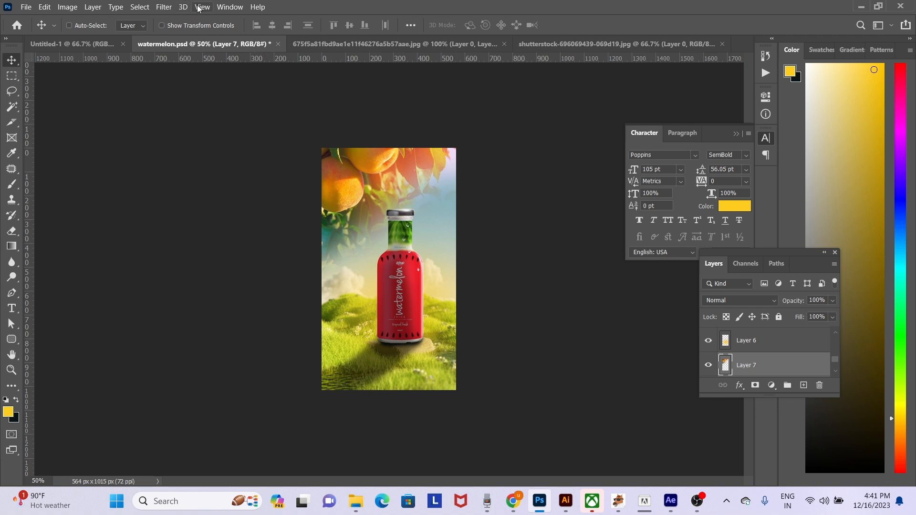
- Apply a Gaussian Blur with a radius of 20.8 pixels to the peach foliage layer
left_click(164, 7)
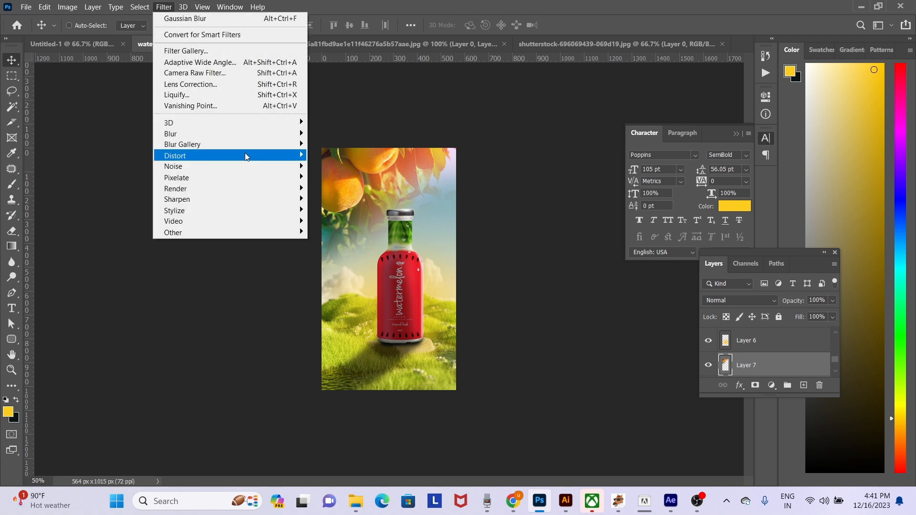
mouse_move(261, 139)
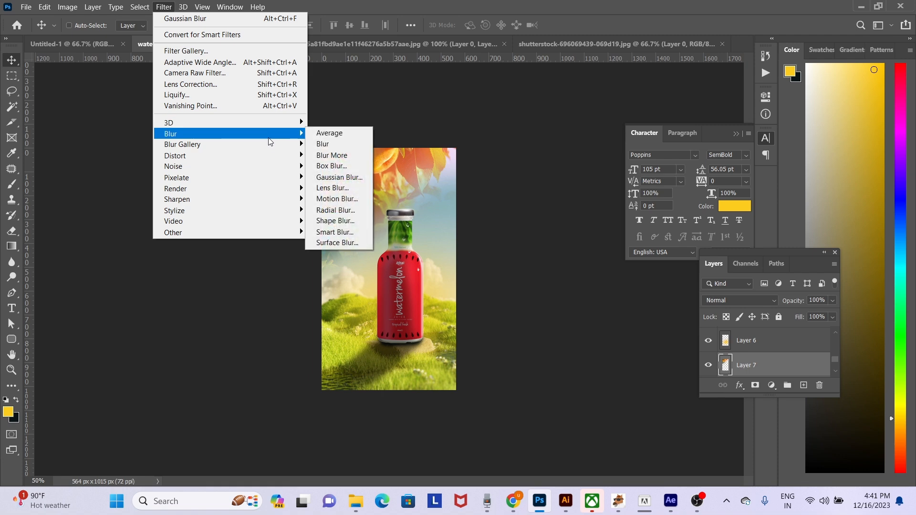
left_click(363, 177)
mouse_move(611, 379)
left_mouse_down()
mouse_move(635, 377)
mouse_move(590, 377)
mouse_move(607, 377)
left_mouse_up()
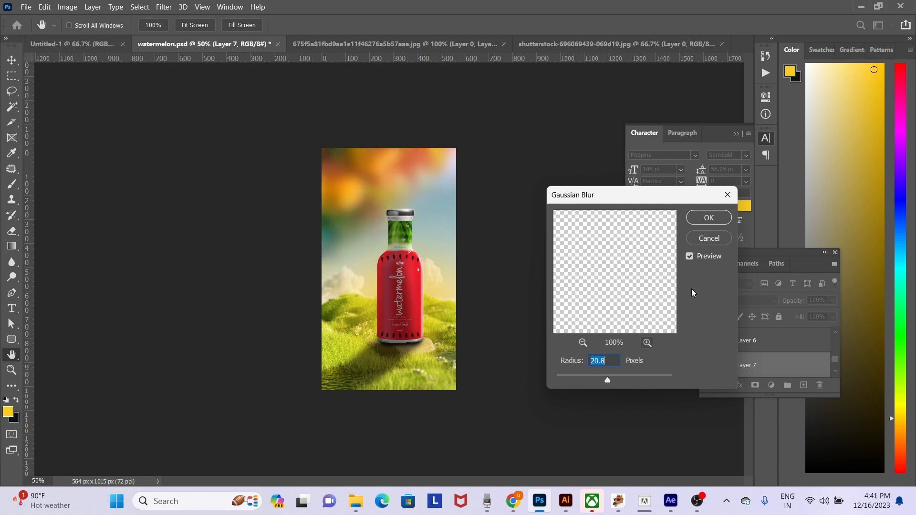
left_click(709, 217)
- Bring the blurred peach foliage layer in front of the bottle, scale it down and reposition it across the upper sky
left_click_drag(361, 185, 341, 249)
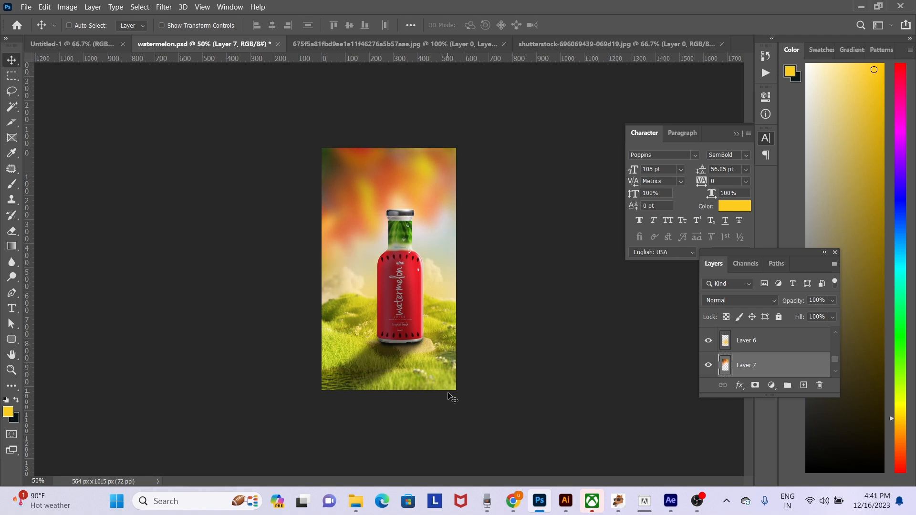
left_click(441, 289, "ctrl")
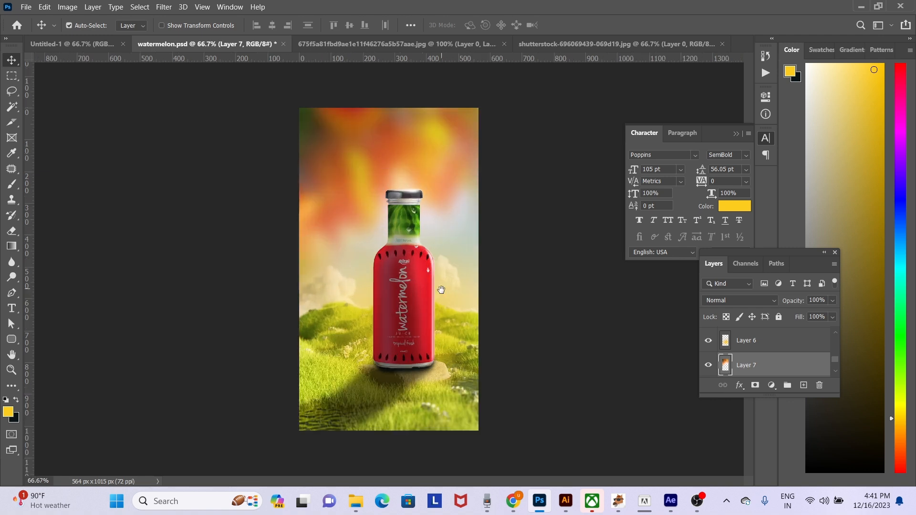
key("ctrl+z")
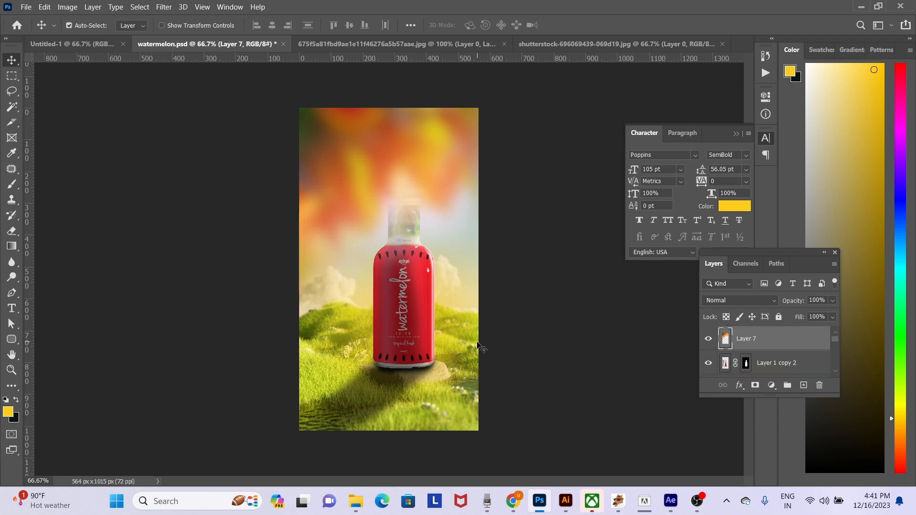
left_click_drag(434, 200, 468, 142)
key("ctrl+t")
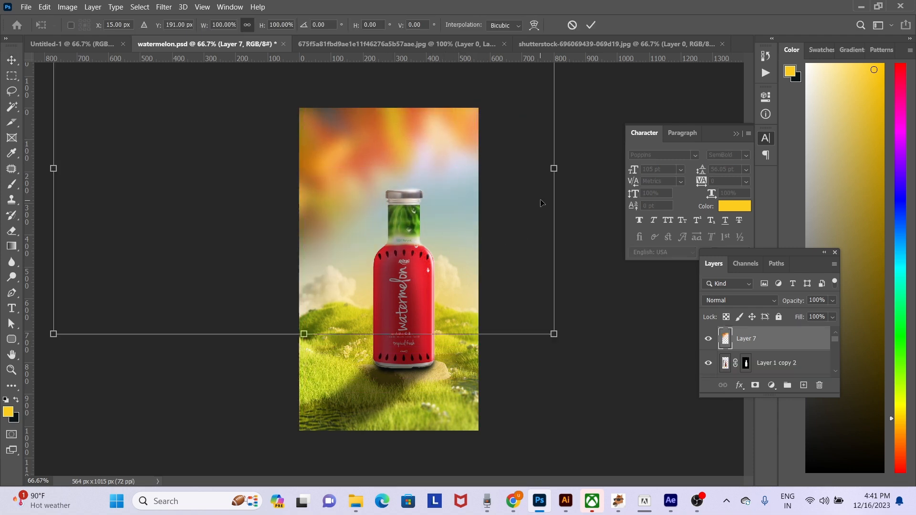
left_click_drag(549, 169, 428, 195)
key("Return")
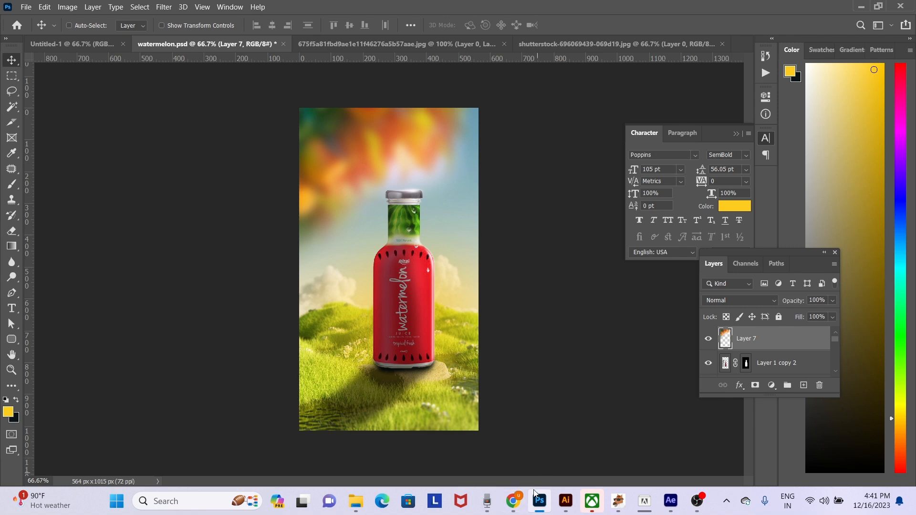
- Switch to Chrome, search Google Images for "leaf" and look through the results
left_click(520, 506)
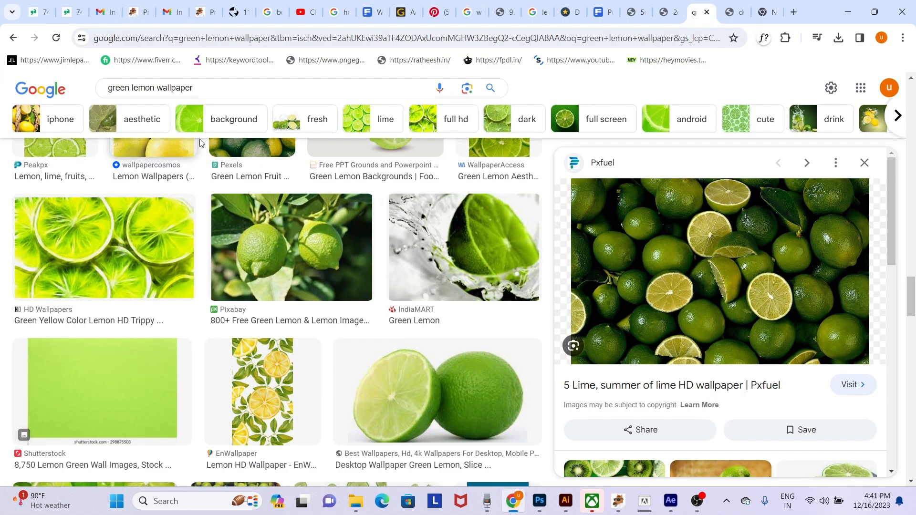
left_click(252, 90)
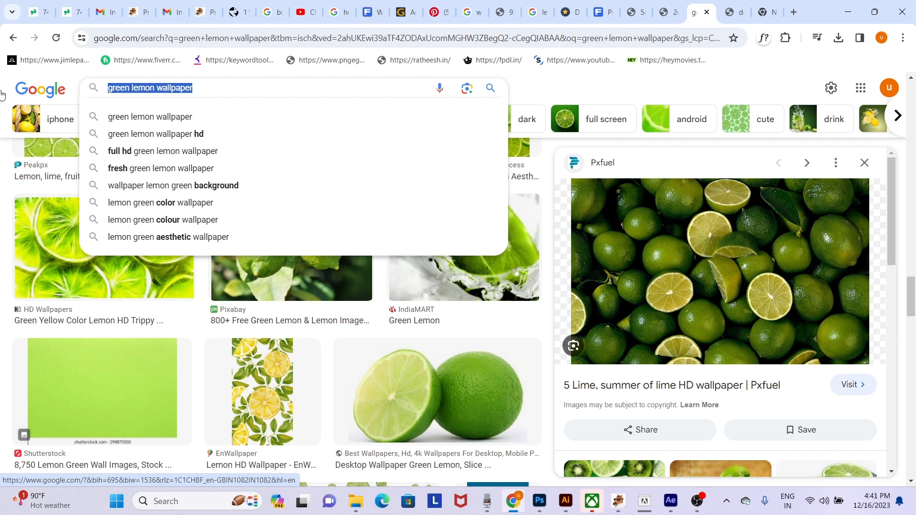
type("t")
key("BackSpace")
type("leaf")
key("Return")
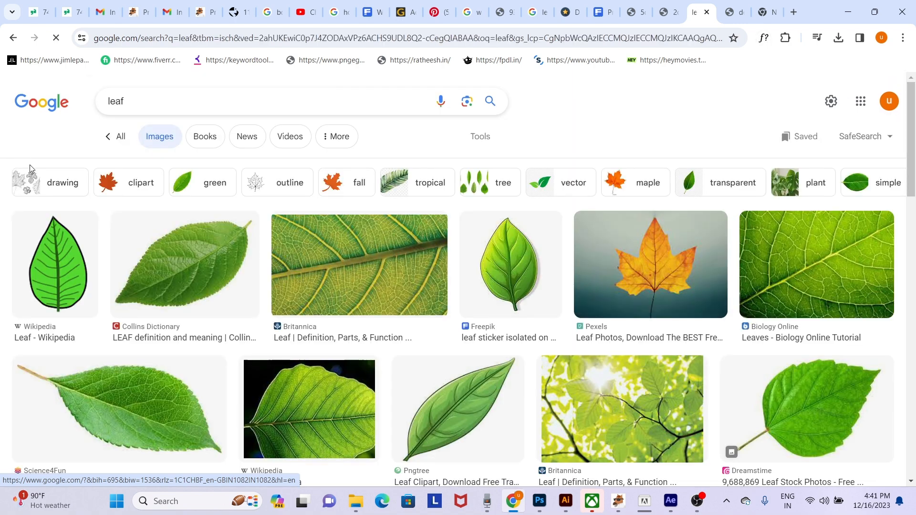
scroll(408, 348, "down", 6)
scroll(408, 348, "down", 4)
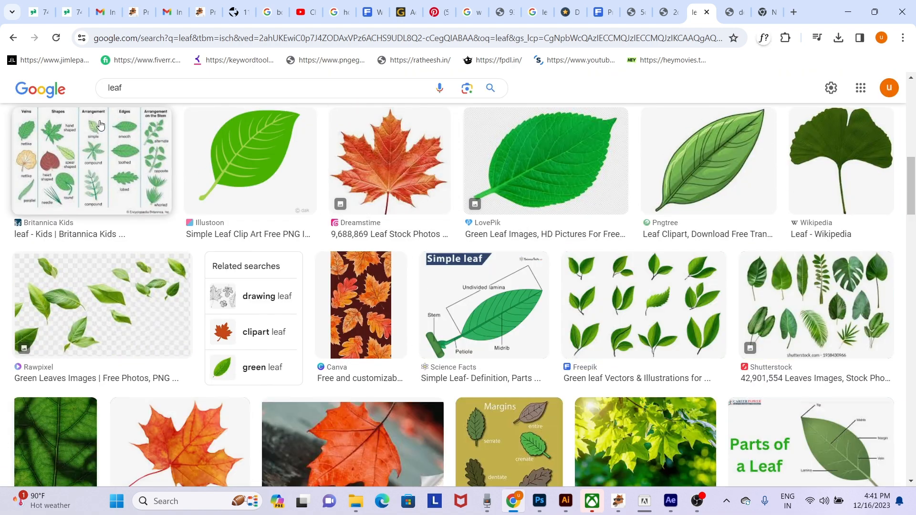
- Refine the image search to "leaf png" and browse the results for scattered falling leaves
left_click(110, 79)
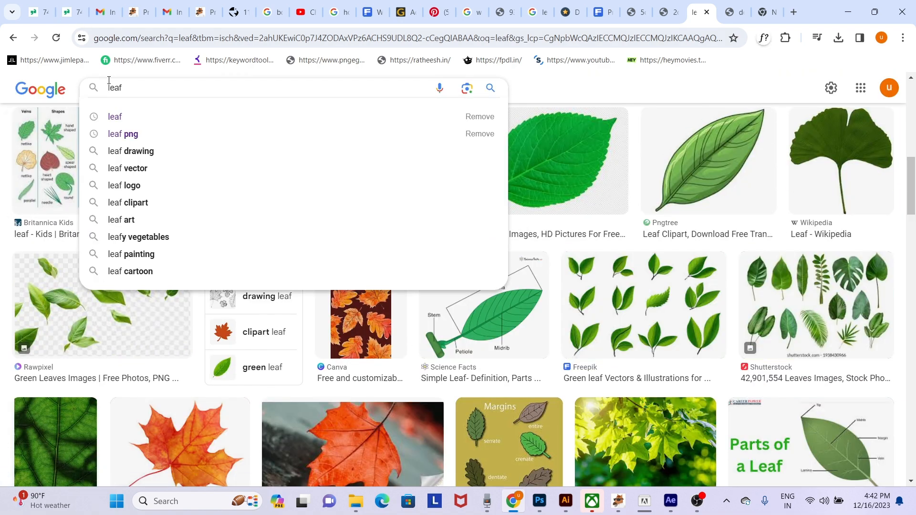
key("Escape")
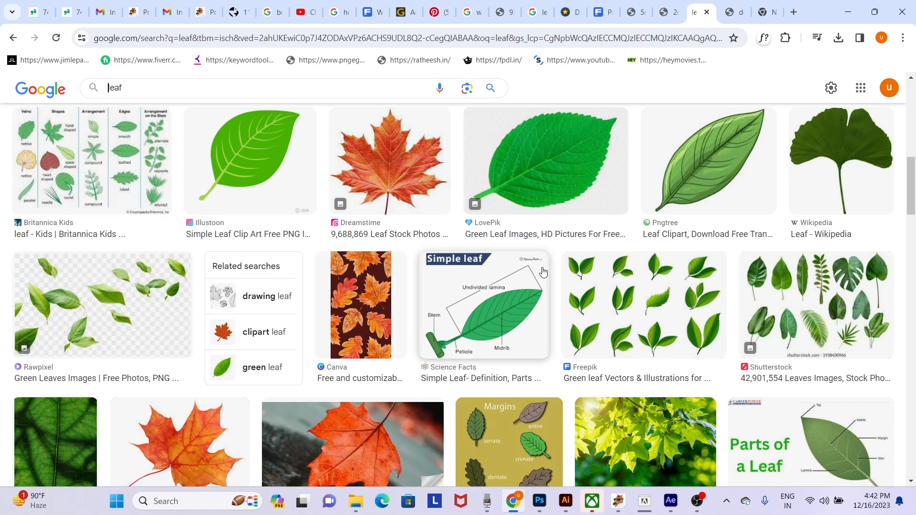
left_click(206, 83)
type("png")
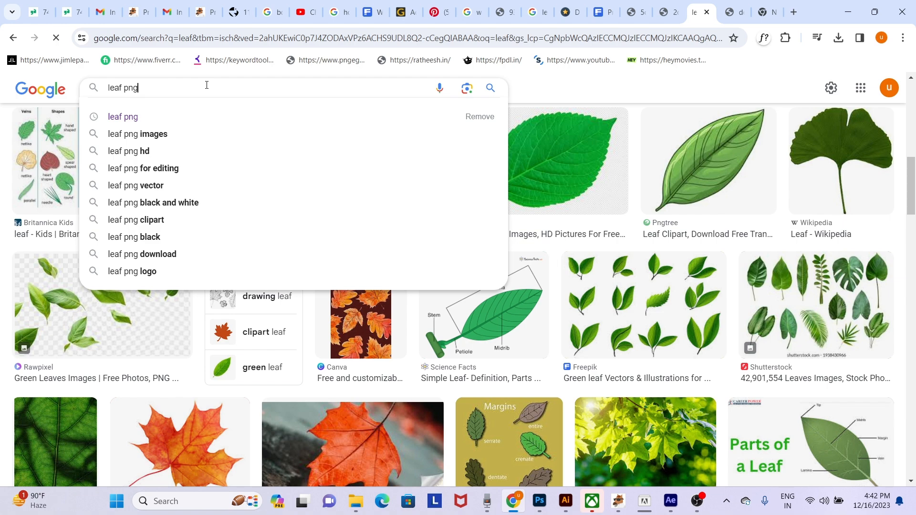
key("Return")
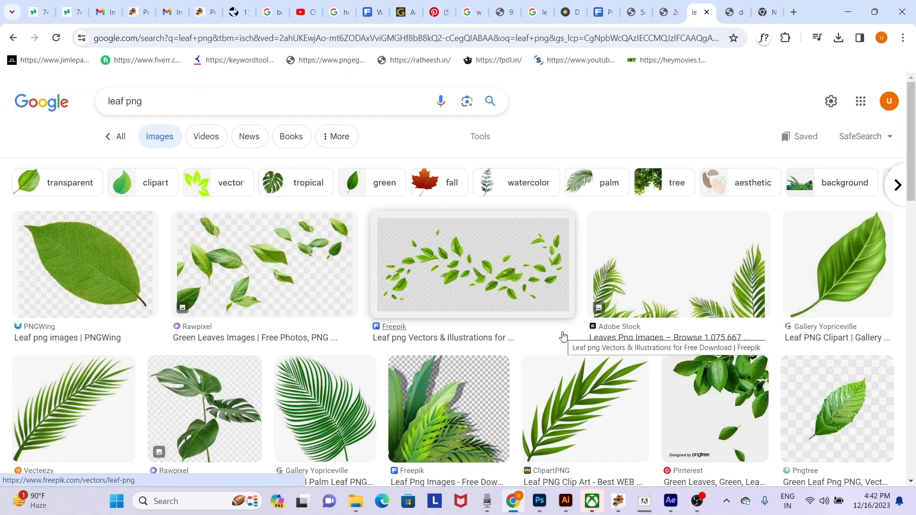
scroll(563, 335, "down", 4)
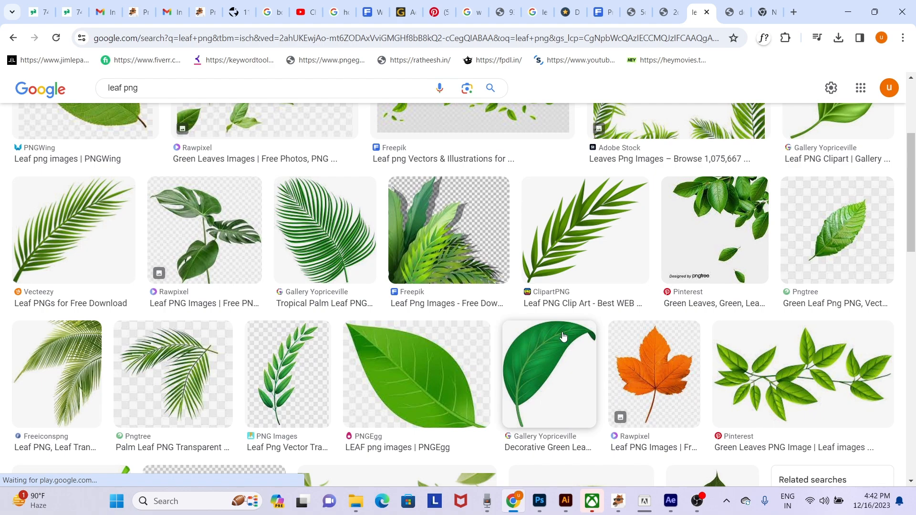
scroll(563, 336, "down", 11)
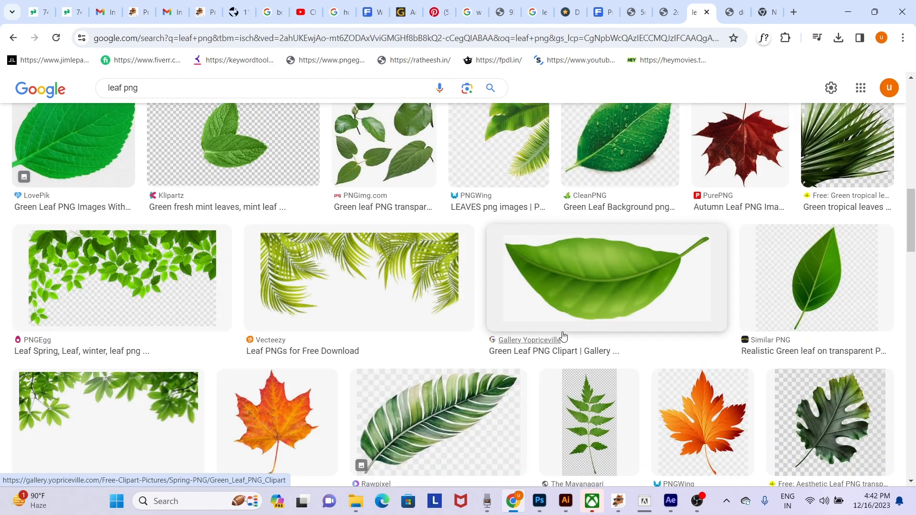
scroll(563, 336, "up", 5)
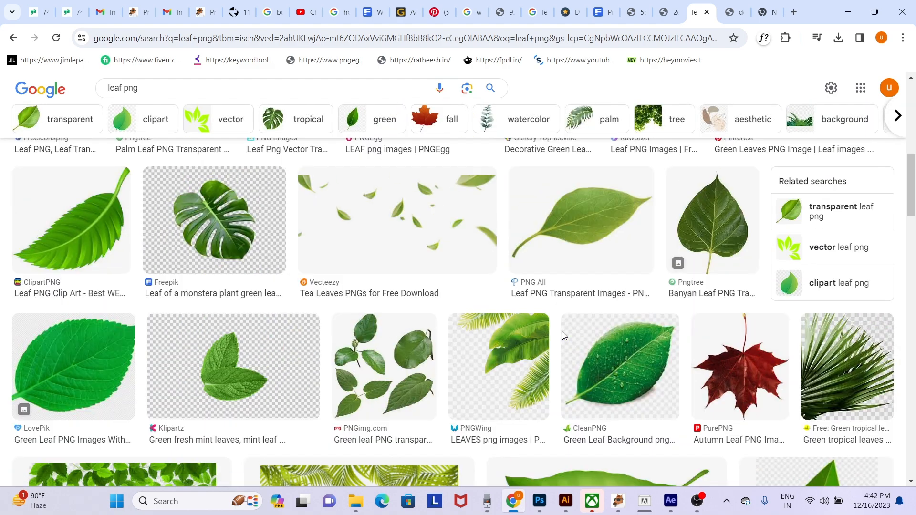
- Compare the previews of Vecteezy's Tea Leaves PNGs and the Green Tea Leaves Png image, returning to the Vecteezy one
left_click(380, 233)
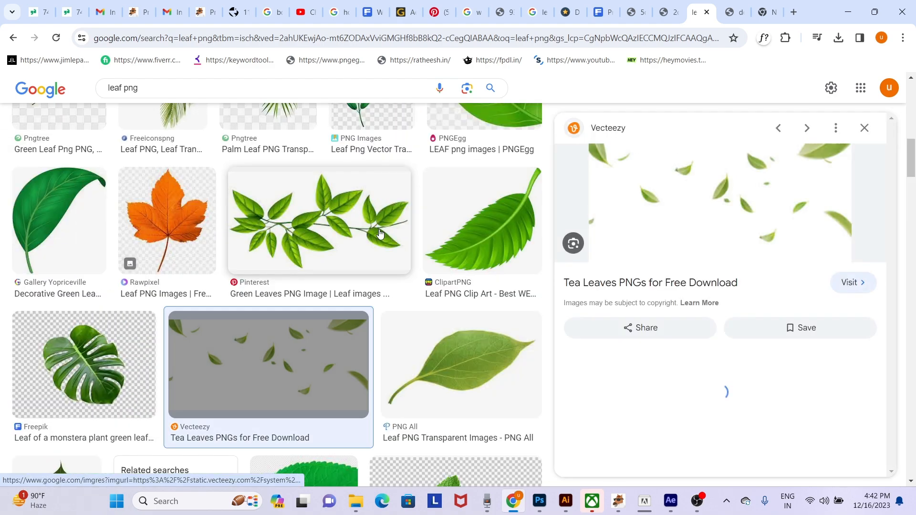
right_click(819, 159)
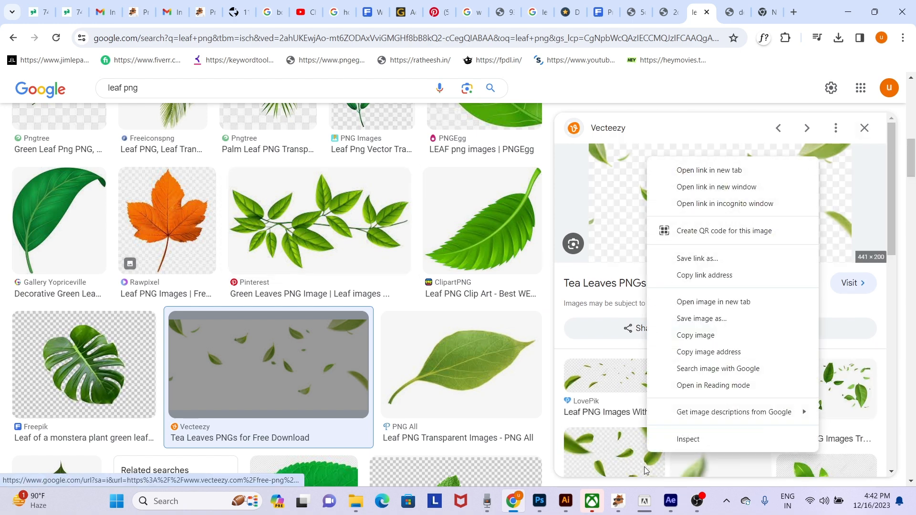
key("Escape")
scroll(658, 243, "down", 5)
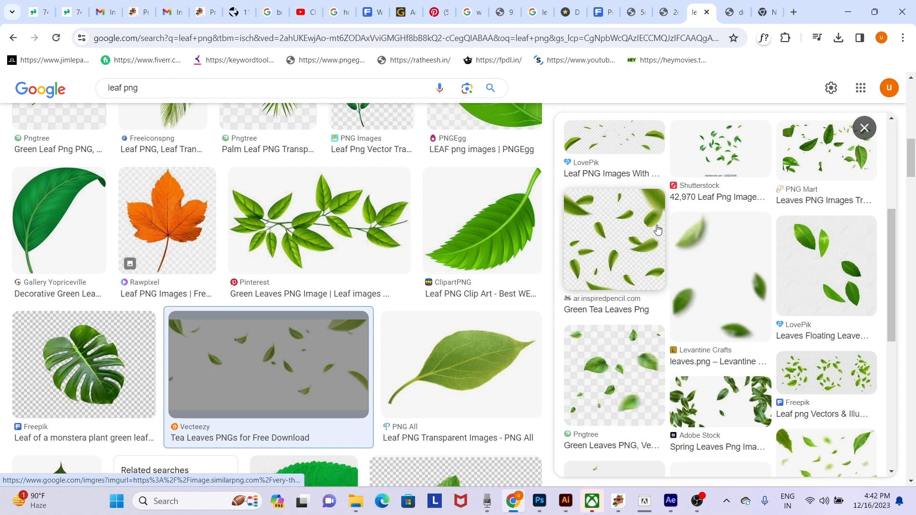
left_click(658, 244)
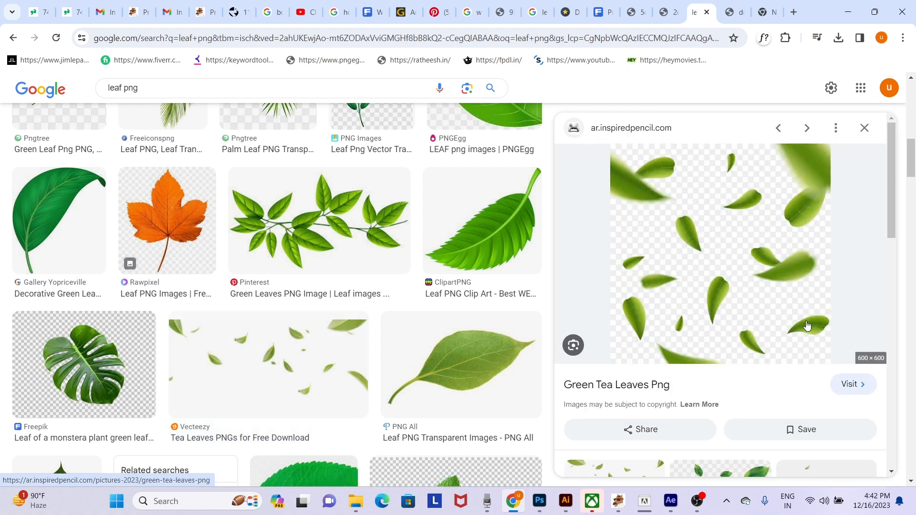
left_click(305, 358)
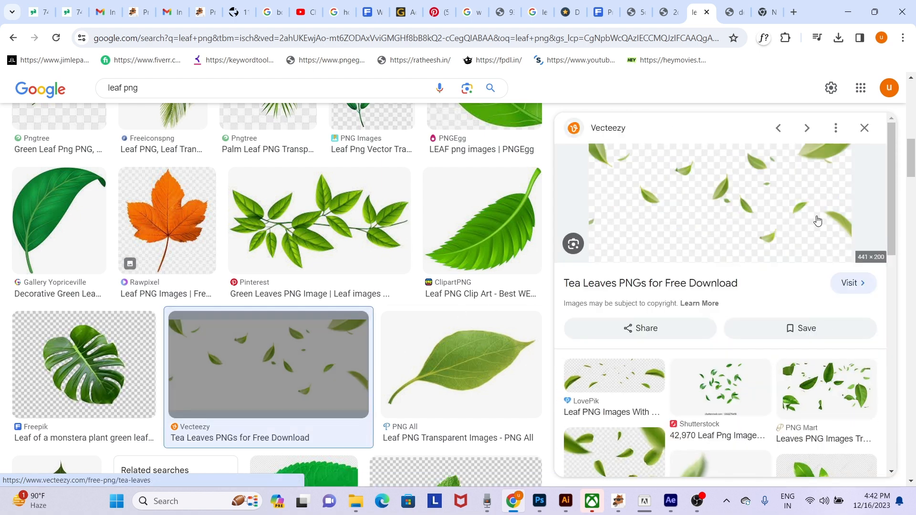
- Save the previewed Vecteezy Tea Leaves image as a WEBP file in the Downloads folder
right_click(818, 155)
left_click(748, 322)
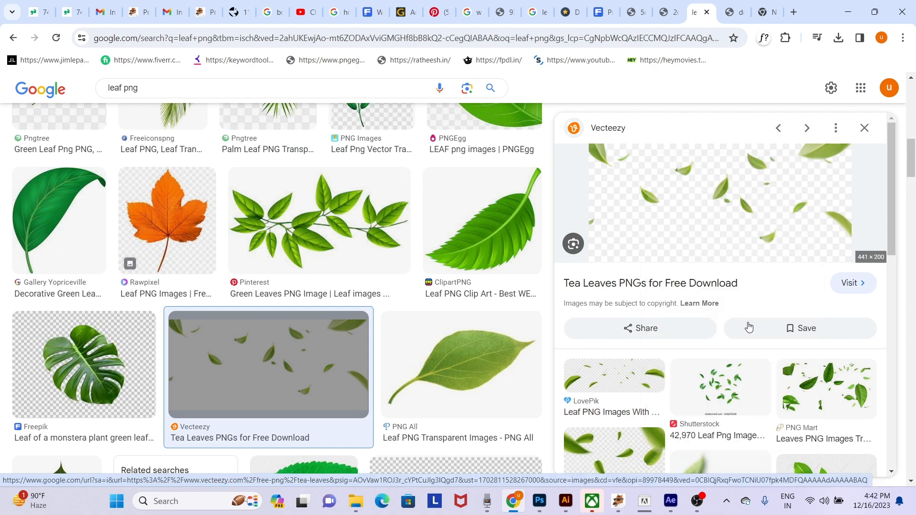
scroll(748, 323, "down", 1)
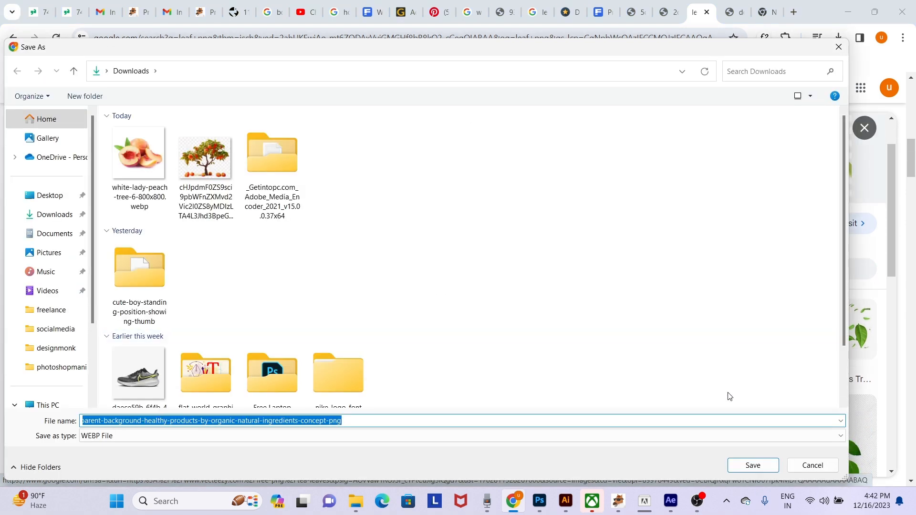
left_click(752, 465)
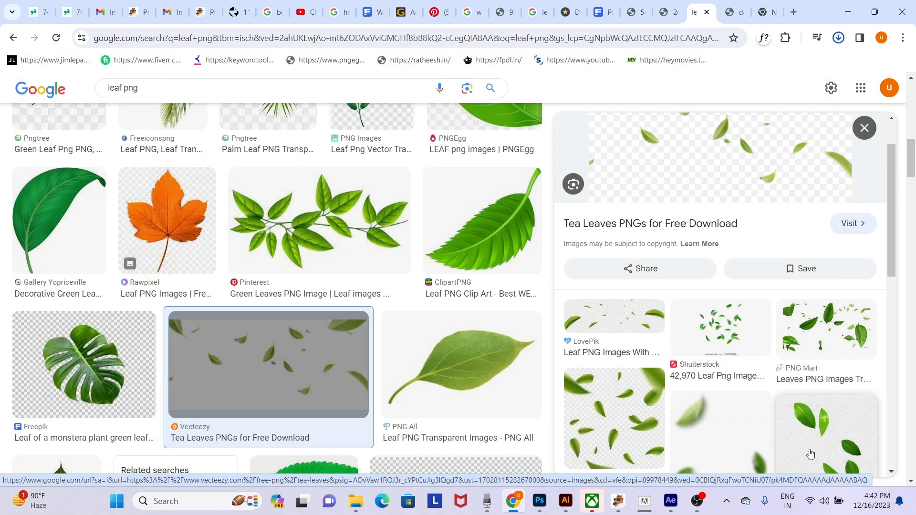
- Preview Lovepik's Leaves Floating image, browse further leaf results and open Lovepik's Green Leaf PNG Transparent Image preview
left_click(814, 430)
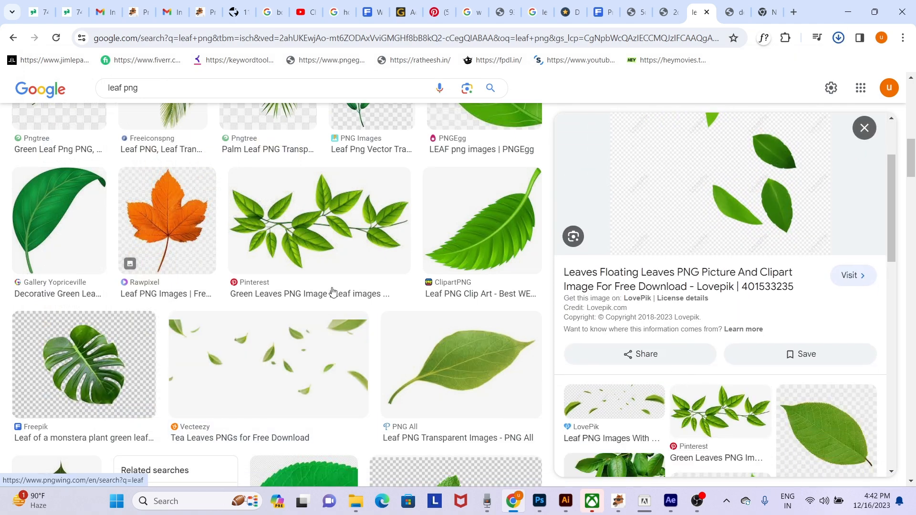
scroll(333, 292, "down", 10)
left_click(864, 128)
scroll(397, 284, "down", 10)
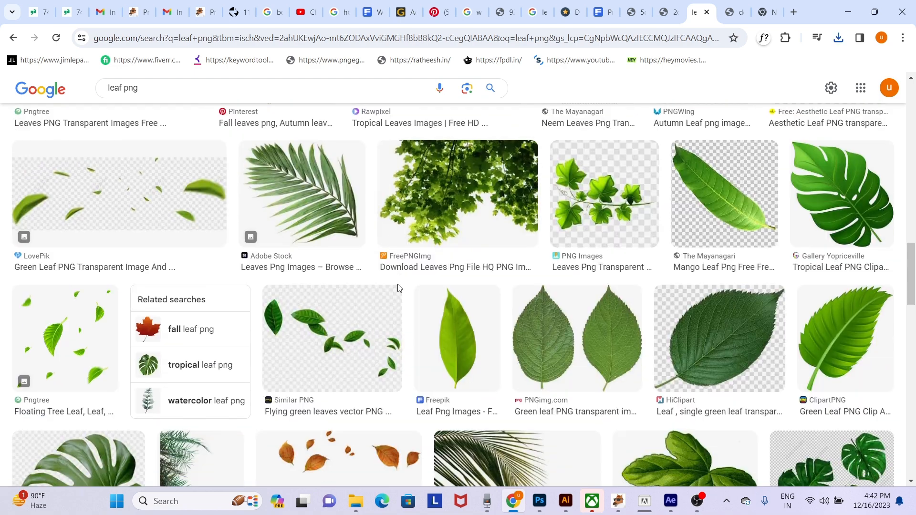
scroll(397, 285, "up", 6)
scroll(397, 285, "up", 1)
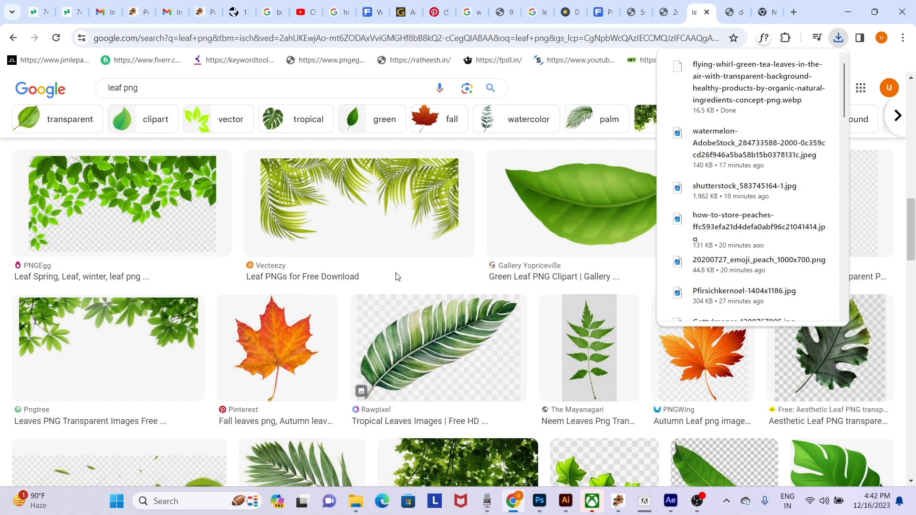
scroll(397, 277, "down", 3)
left_click(220, 266)
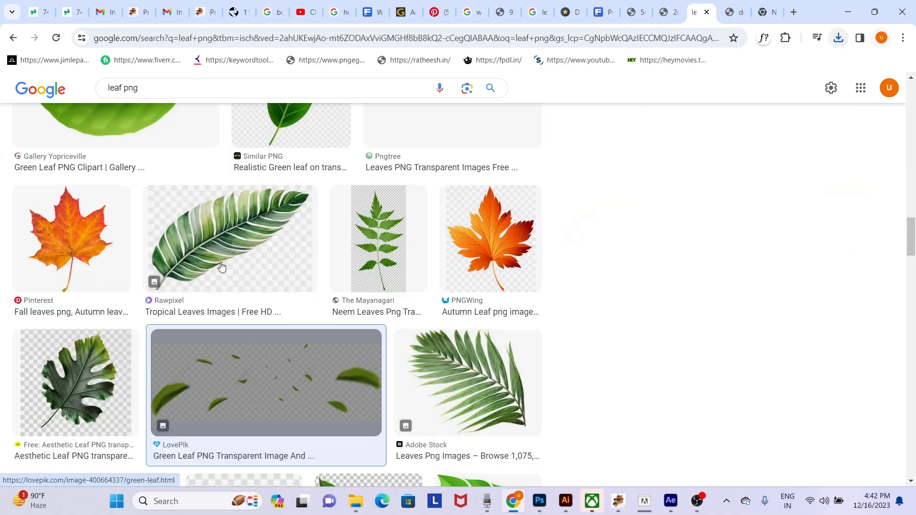
- Browse the remaining "leaf png" results for leafy branches and floating leaves
scroll(221, 266, "up", 5)
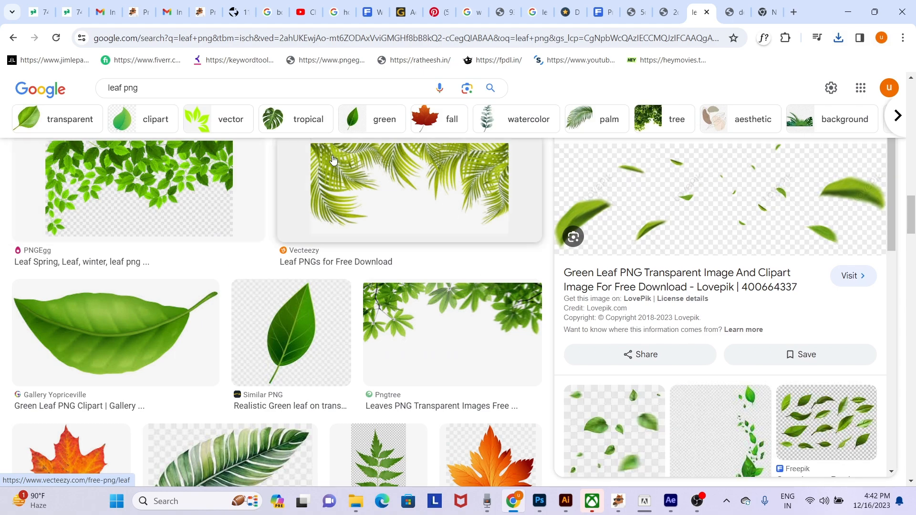
scroll(197, 237, "up", 6)
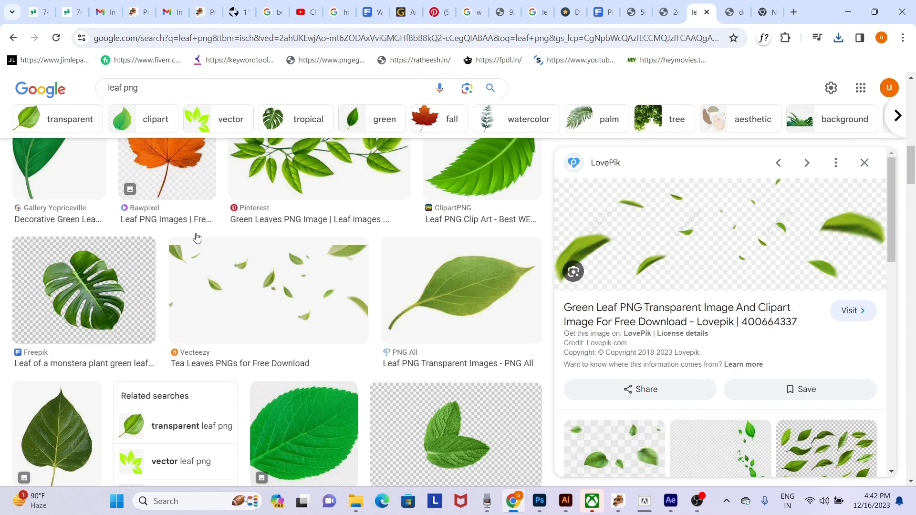
scroll(196, 237, "up", 10)
scroll(196, 237, "down", 10)
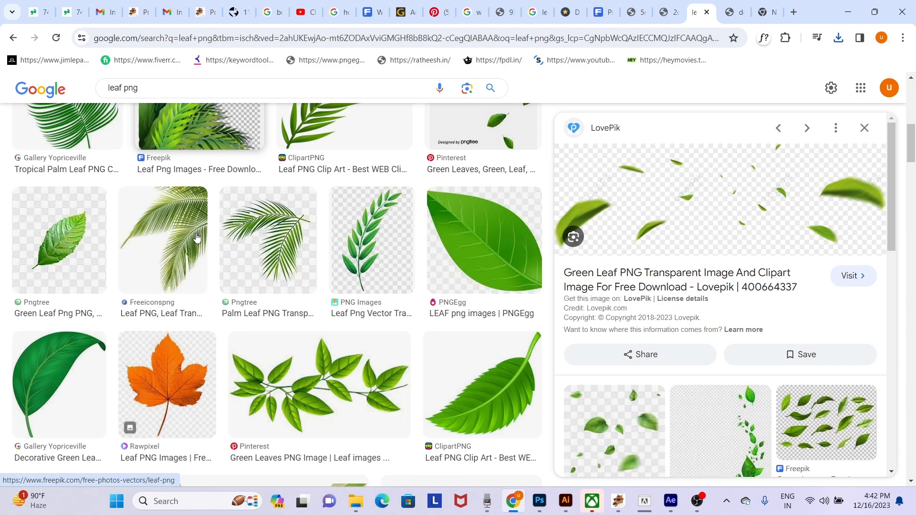
scroll(197, 237, "down", 8)
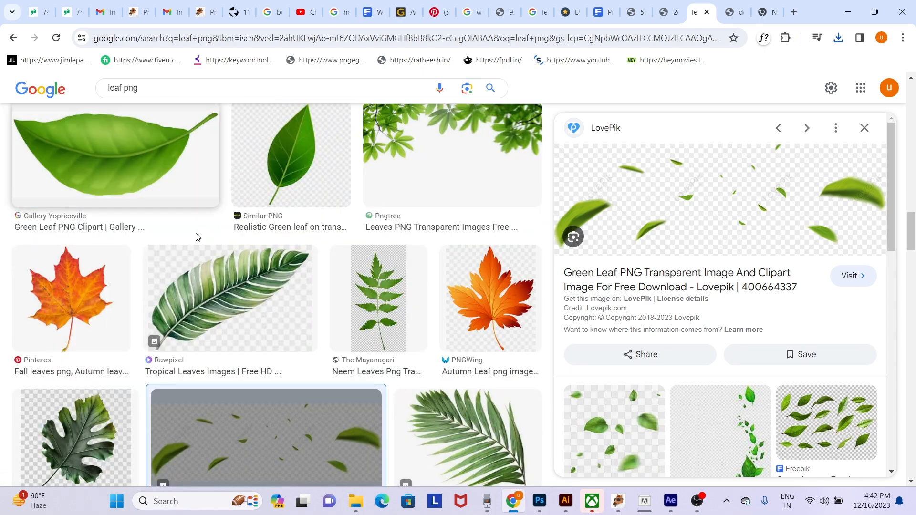
scroll(197, 237, "down", 2)
scroll(197, 238, "down", 10)
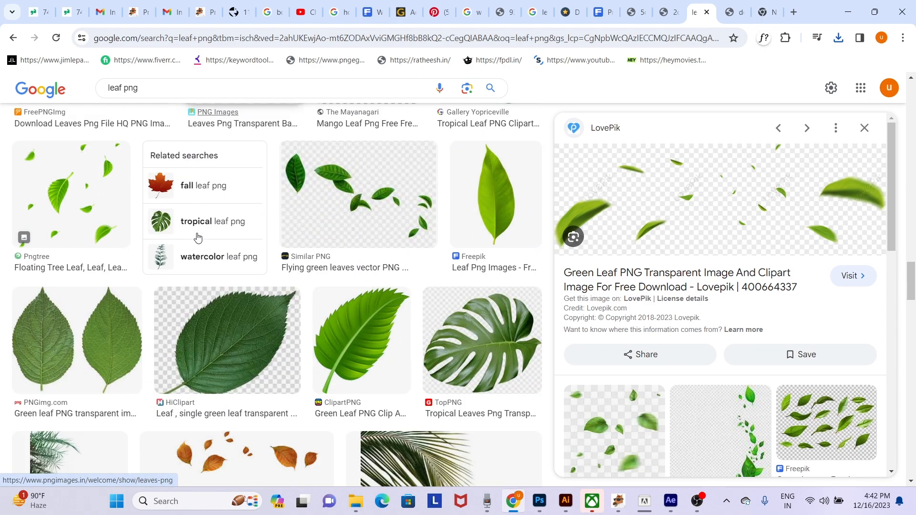
scroll(197, 237, "down", 10)
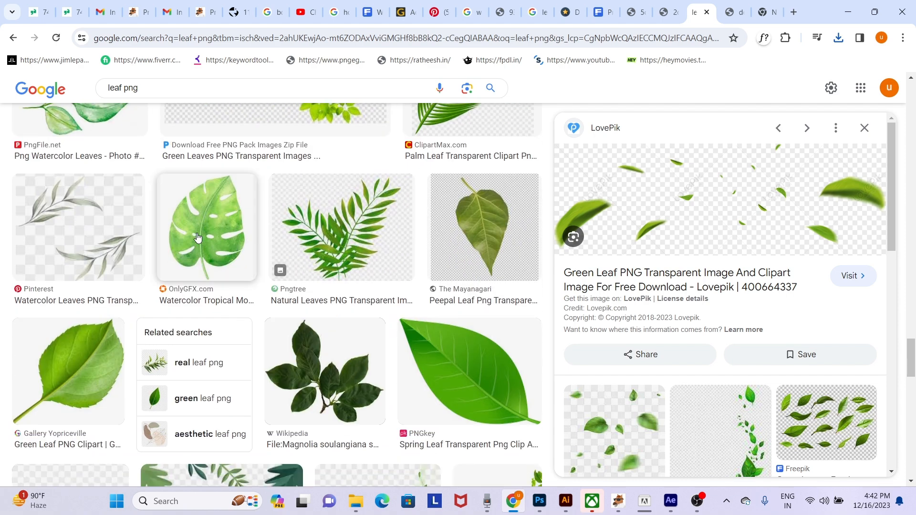
scroll(197, 237, "up", 5)
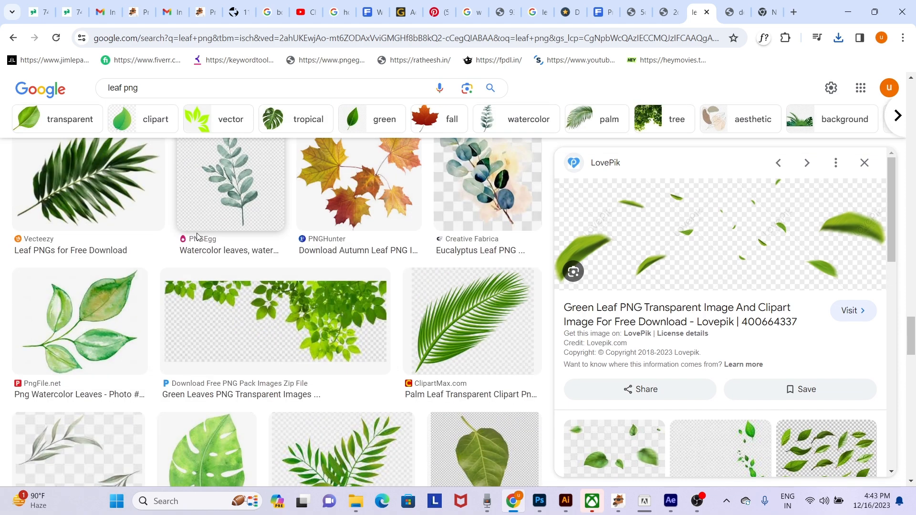
scroll(197, 237, "down", 10)
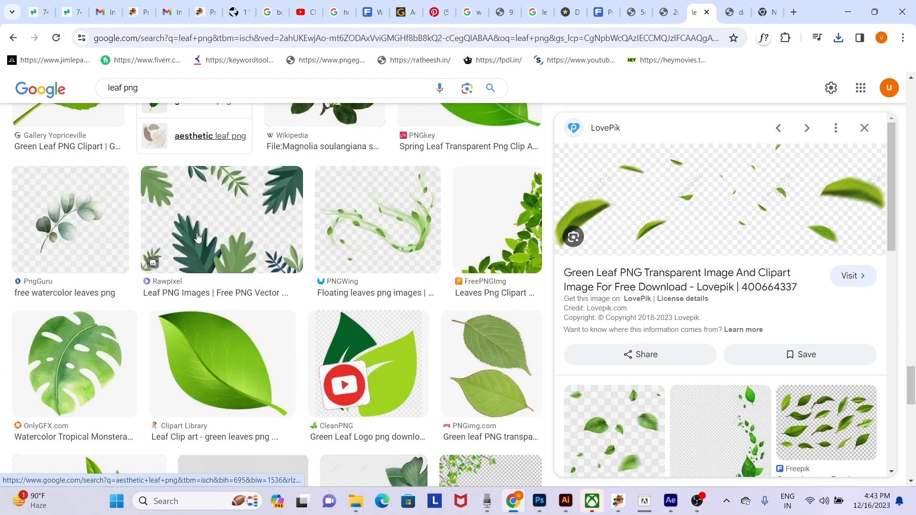
scroll(197, 238, "down", 10)
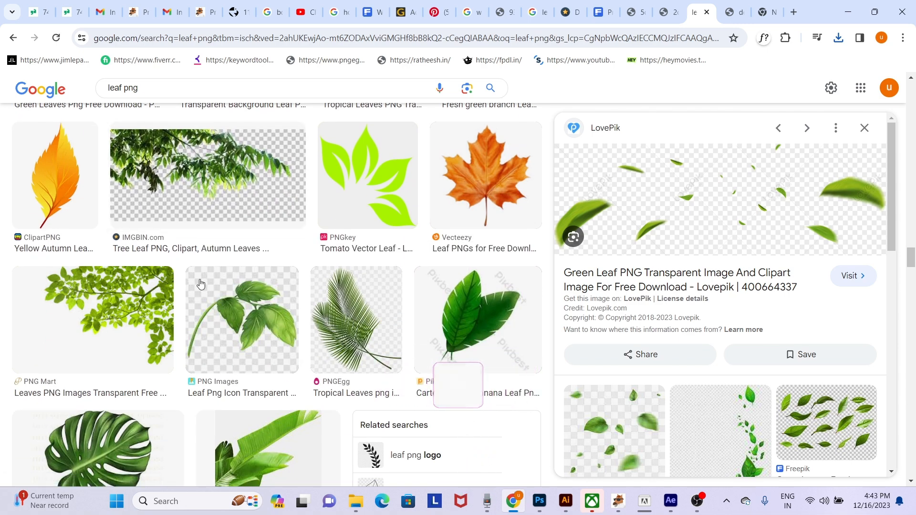
- Preview PNG Mart's leafy branch image and copy the related Pinterest Green Leaves PNG Picture with two falling leaves
left_click(143, 315)
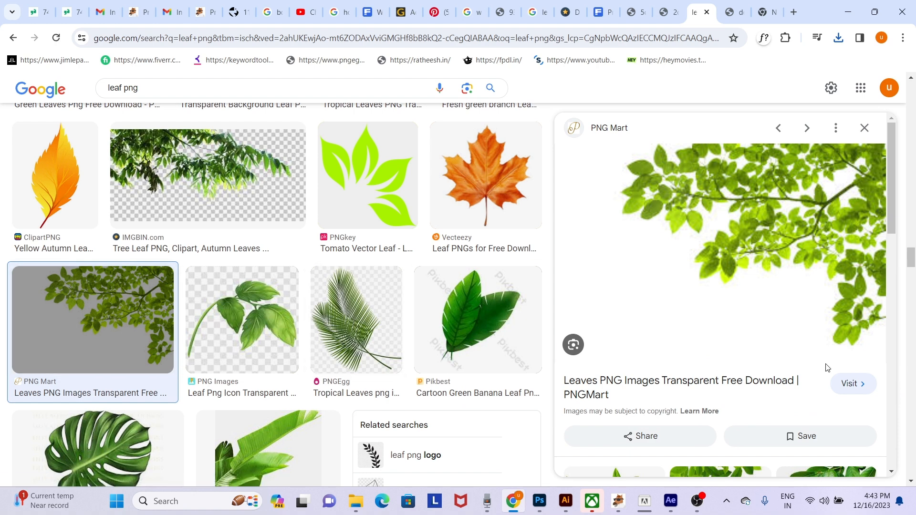
scroll(827, 367, "down", 5)
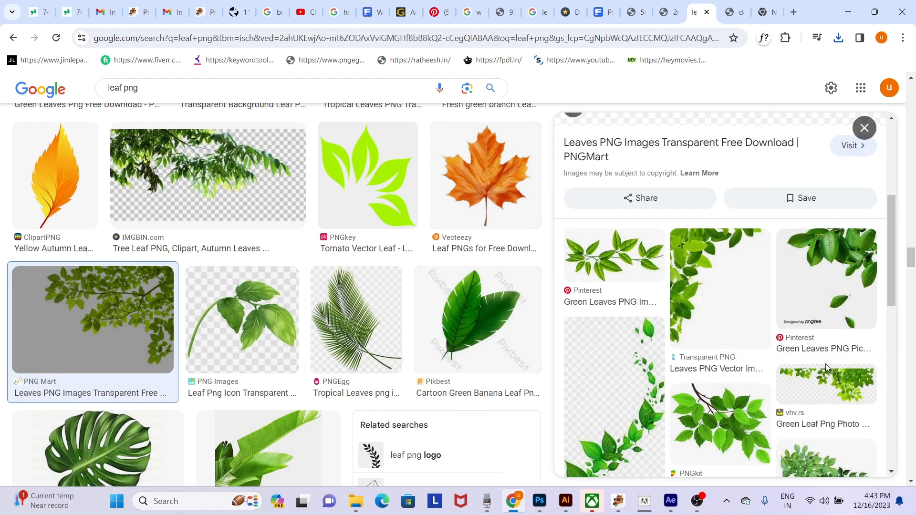
left_click(850, 258)
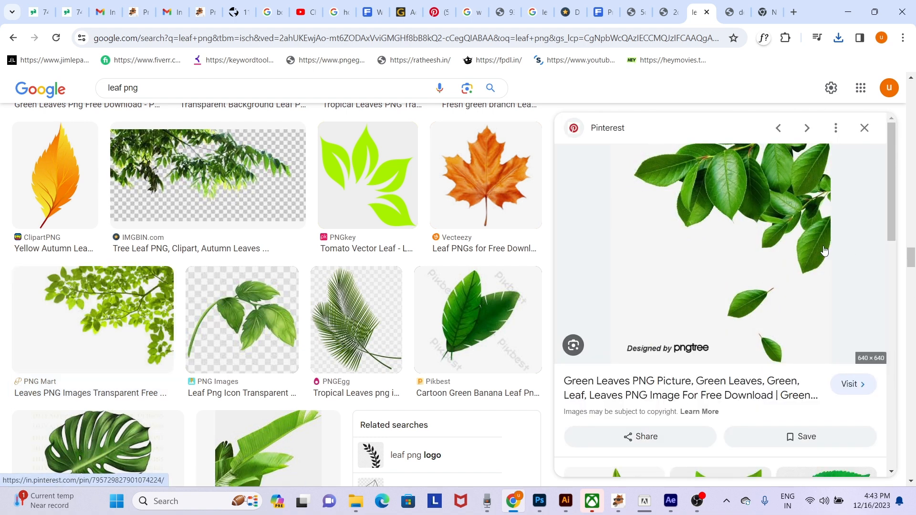
right_click(752, 185)
left_click(658, 358)
- Switch to Photoshop and paste the green leaves image over the upper part of the bottle composition
key("alt+Tab")
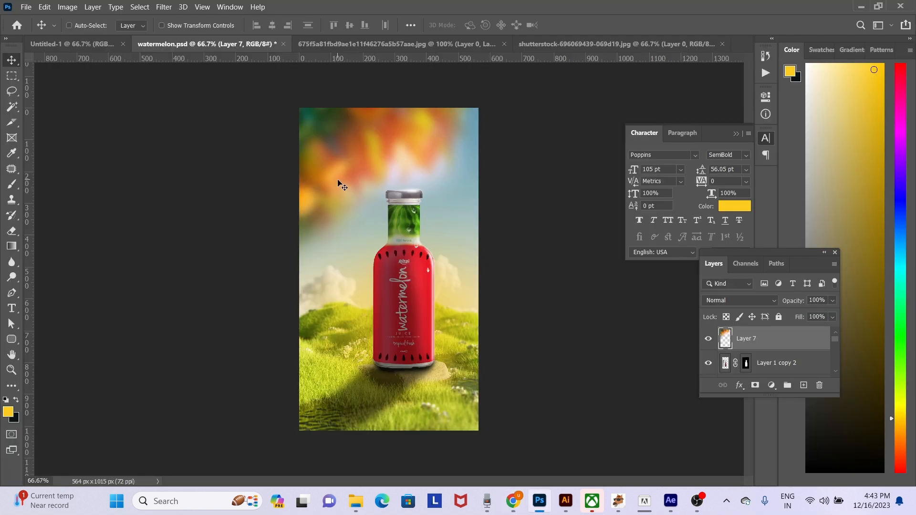
key("ctrl+v")
left_click_drag(413, 228, 408, 205)
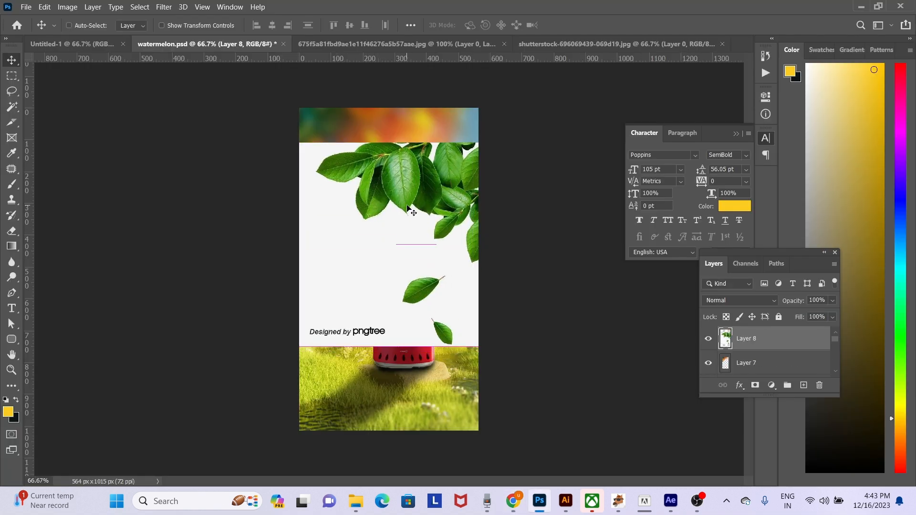
- Flip the pasted leaves horizontally and move them up so the branch hangs from the canvas's upper edge
key("ctrl+t")
right_click(408, 207)
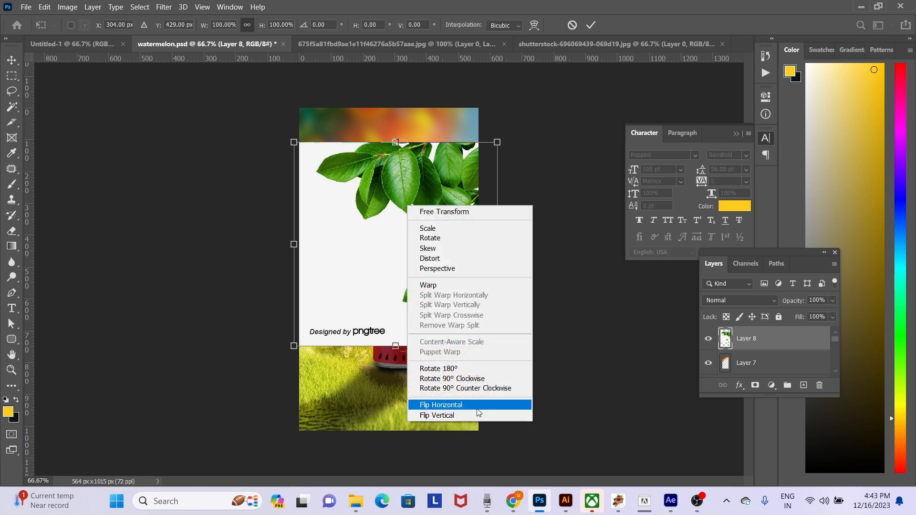
left_click(477, 412)
left_click_drag(422, 237, 414, 190)
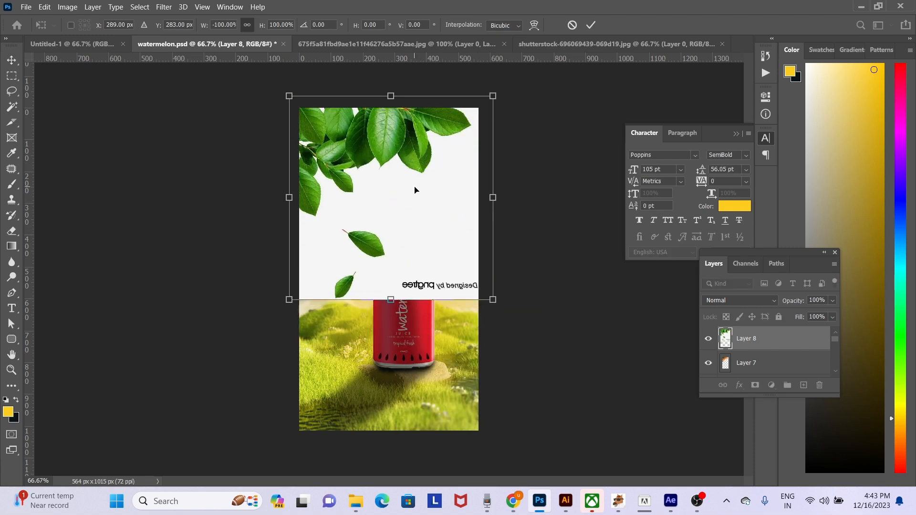
key("Return")
- Delete the leaves layer's white background with a Magic Wand selection, then deselect
key("w")
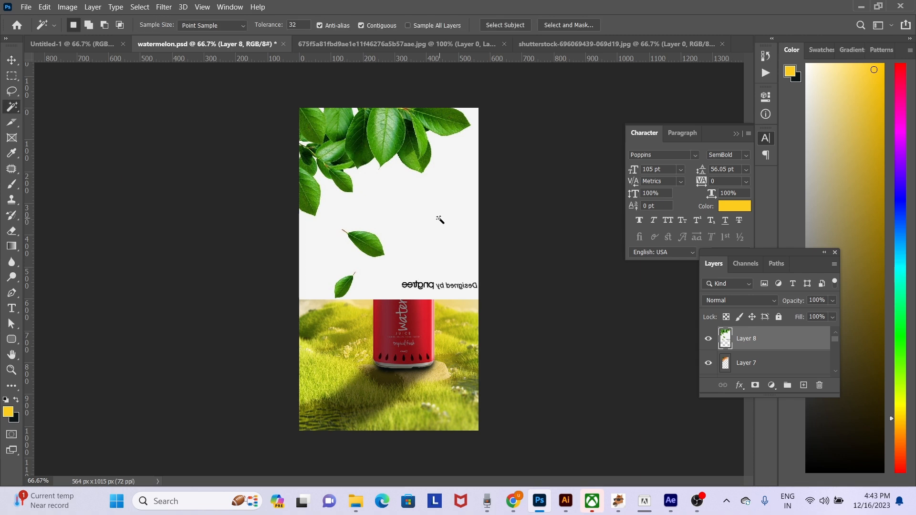
left_click(438, 216)
key("Delete")
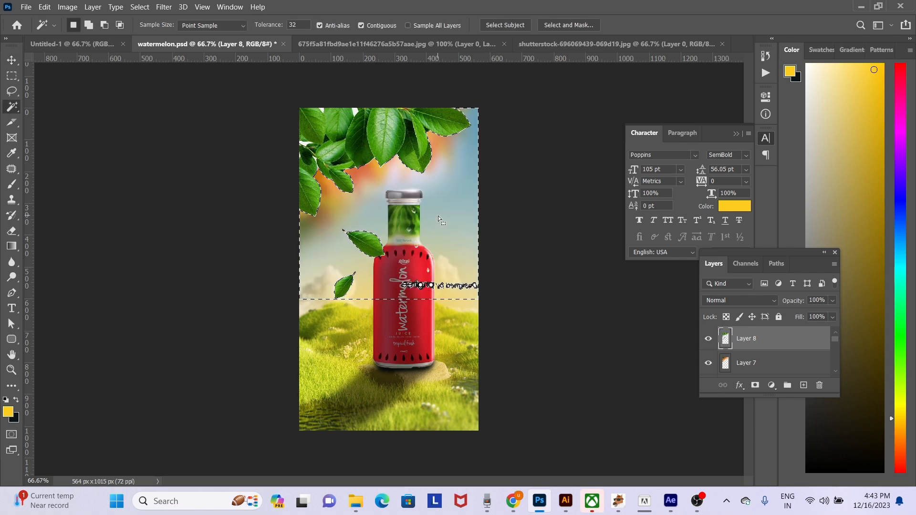
key("ctrl+d")
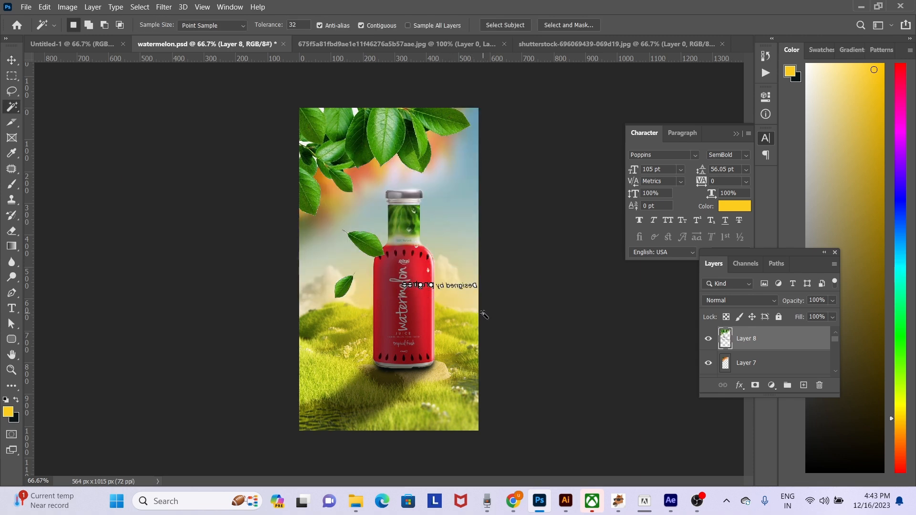
- Erase the mirrored "Designed by pngtree" text from the leaves layer using a rectangular selection
key("m")
left_click_drag(520, 321, 393, 275)
key("Delete")
key("ctrl+d")
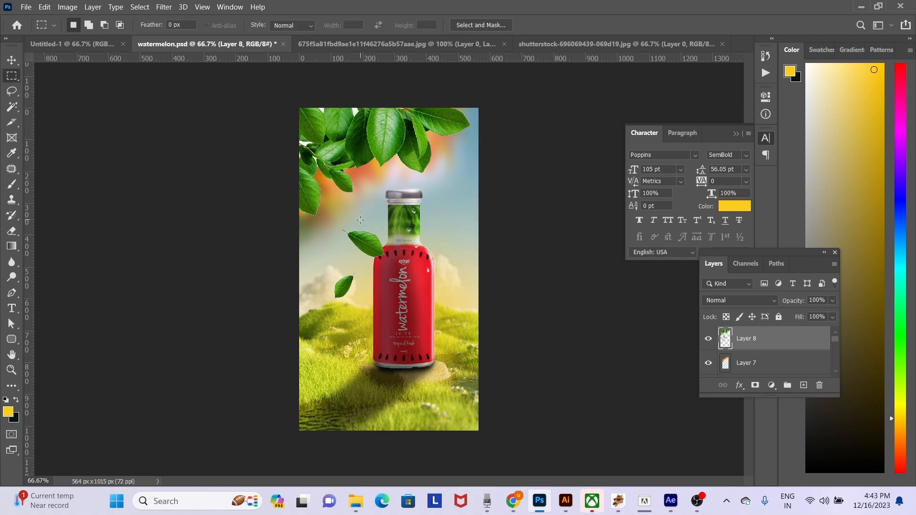
- Apply Motion Blur to the upper falling leaf beside the bottle with angle -29° and distance 23 pixels
left_click_drag(340, 218, 399, 262)
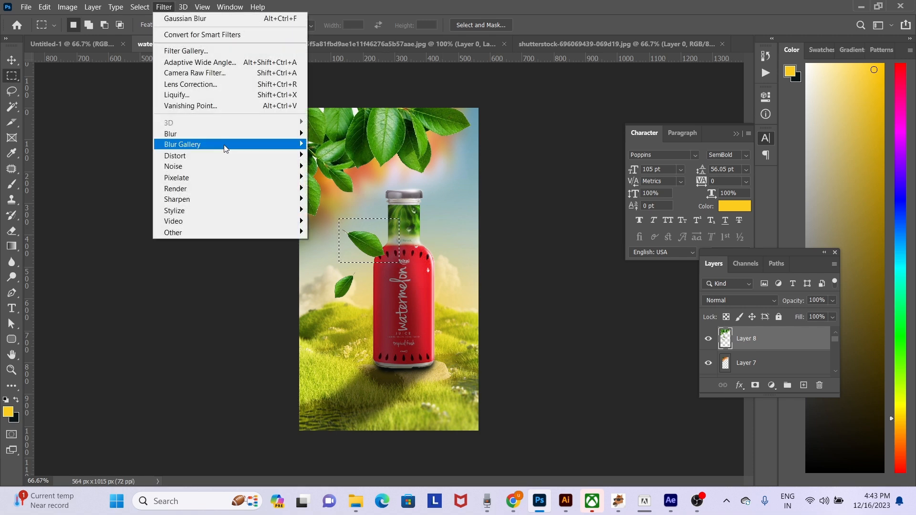
mouse_move(248, 133)
left_click(360, 200)
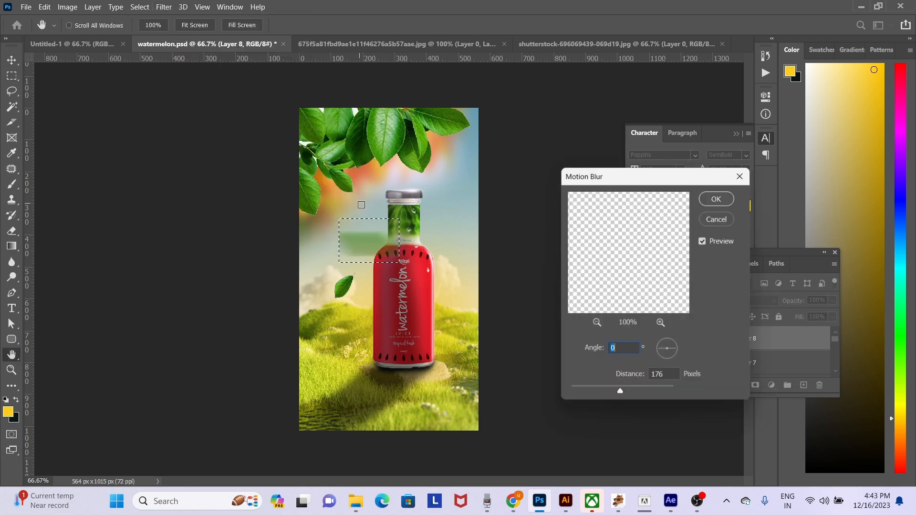
left_click_drag(610, 390, 583, 389)
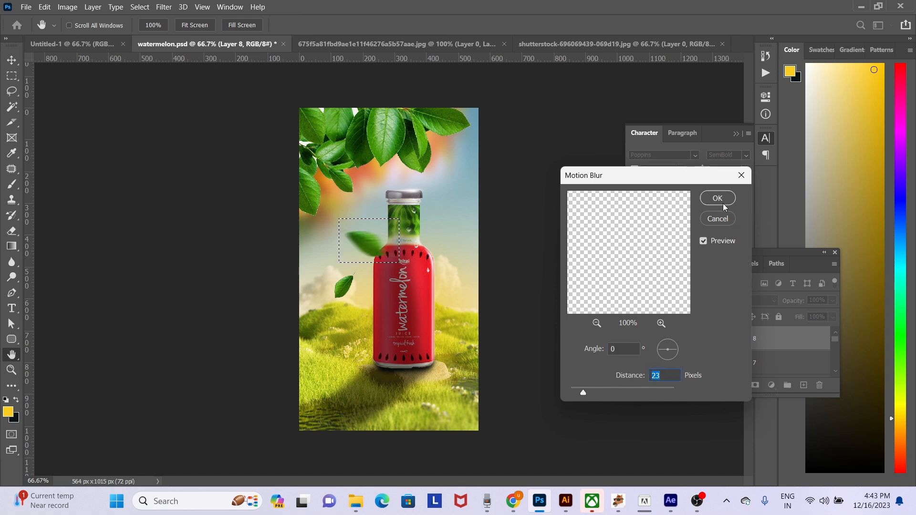
left_click_drag(679, 351, 678, 356)
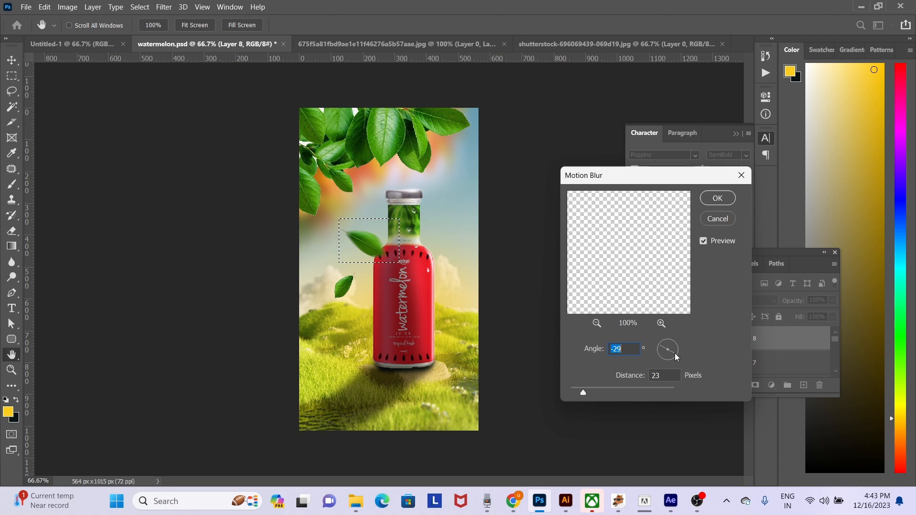
left_click(731, 199)
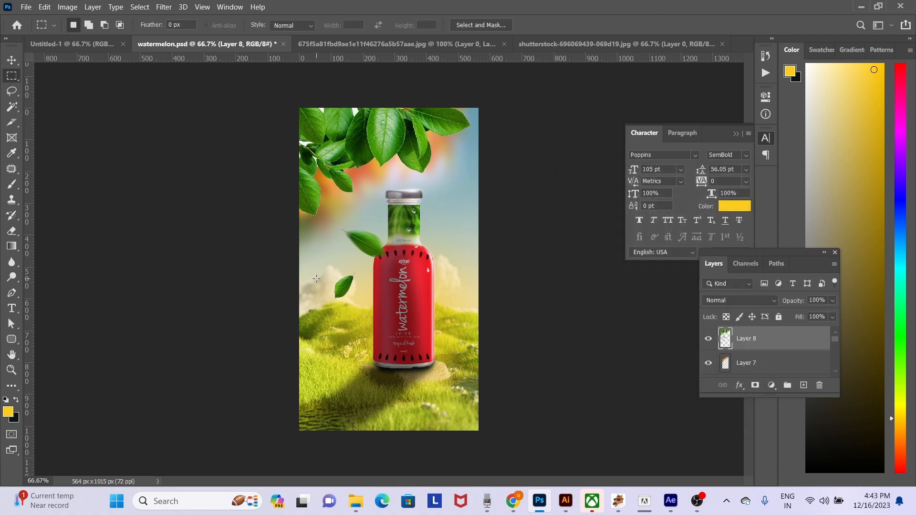
- Apply Motion Blur to the lower falling leaf with angle -29° and distance 22 pixels, then clear the selection
left_click_drag(320, 263, 372, 304)
left_click(167, 9)
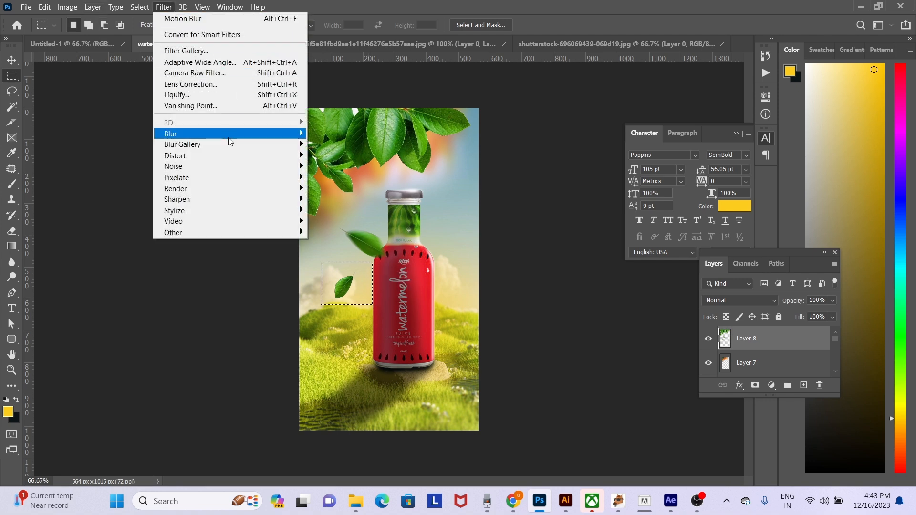
mouse_move(227, 134)
left_click(337, 199)
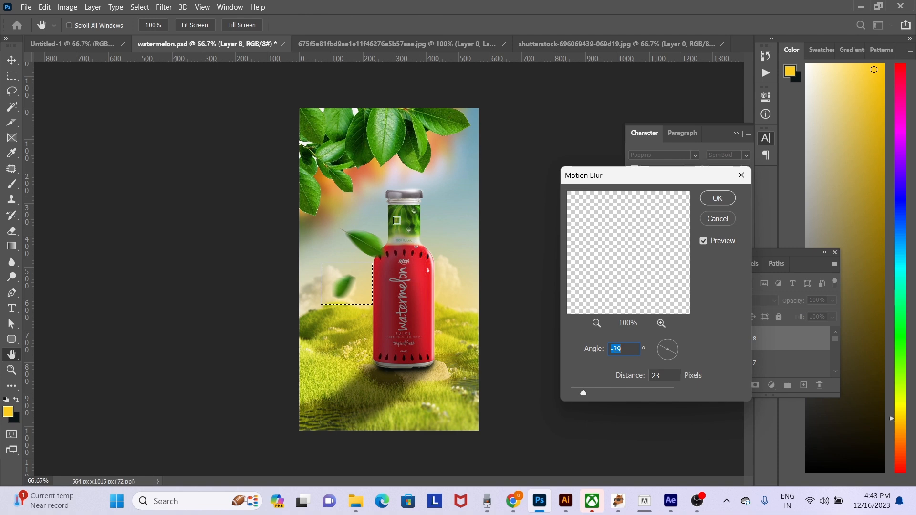
left_click(578, 392)
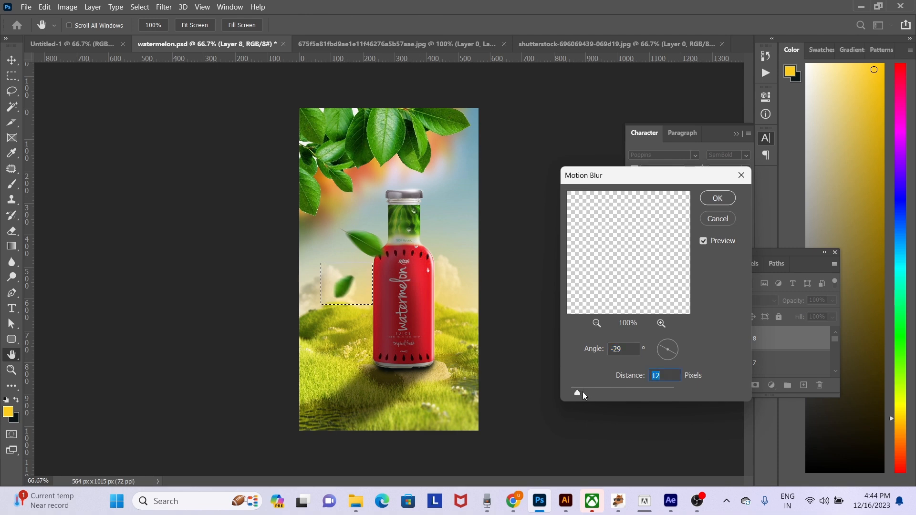
mouse_move(585, 391)
left_mouse_down()
mouse_move(569, 390)
mouse_move(576, 391)
left_mouse_up()
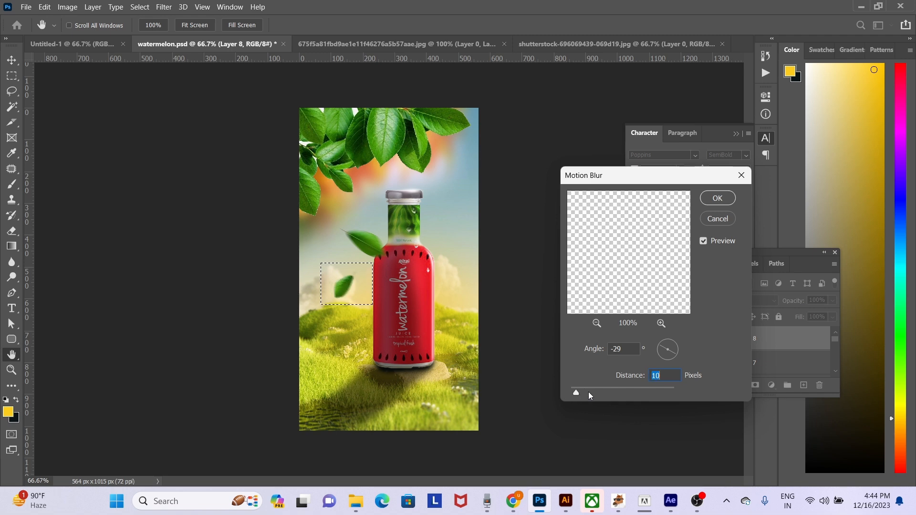
left_click(583, 392)
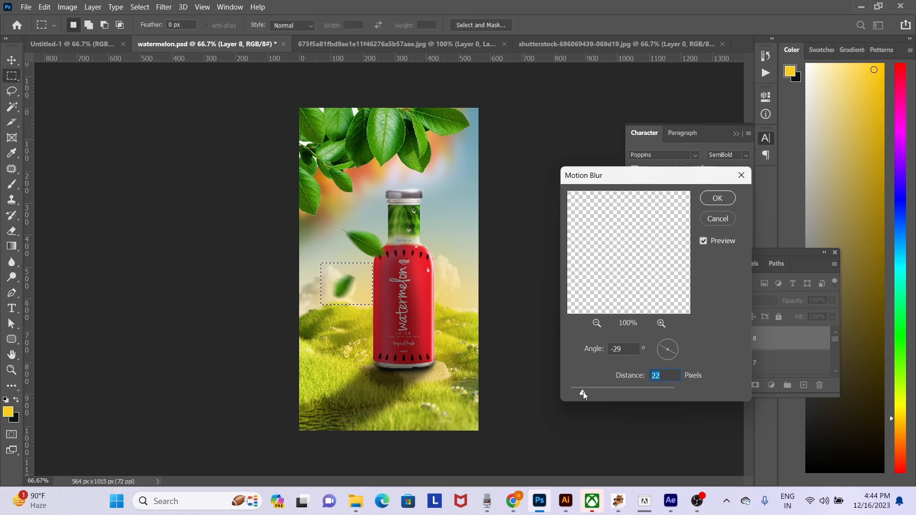
key("Return")
key("ctrl+d")
- Copy the upper falling leaf onto a new layer and place the copy at the canvas edge right of the bottle
key("v")
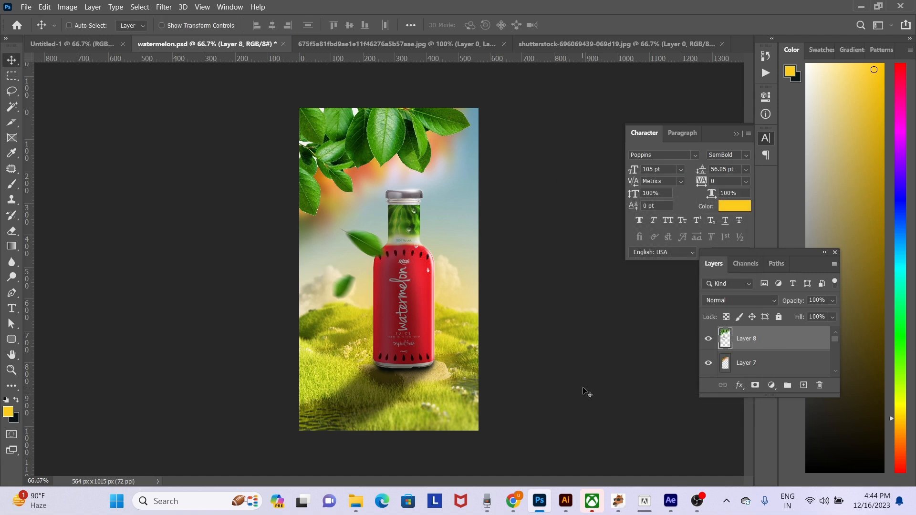
right_click(371, 244)
left_click(384, 248)
key("m")
mouse_move(337, 215)
left_mouse_down()
mouse_move(394, 273)
mouse_move(476, 274)
left_mouse_up()
key("ctrl+j")
key("v")
- Rotate the copied leaf clockwise so it points in a different direction from the original
key("ctrl+t")
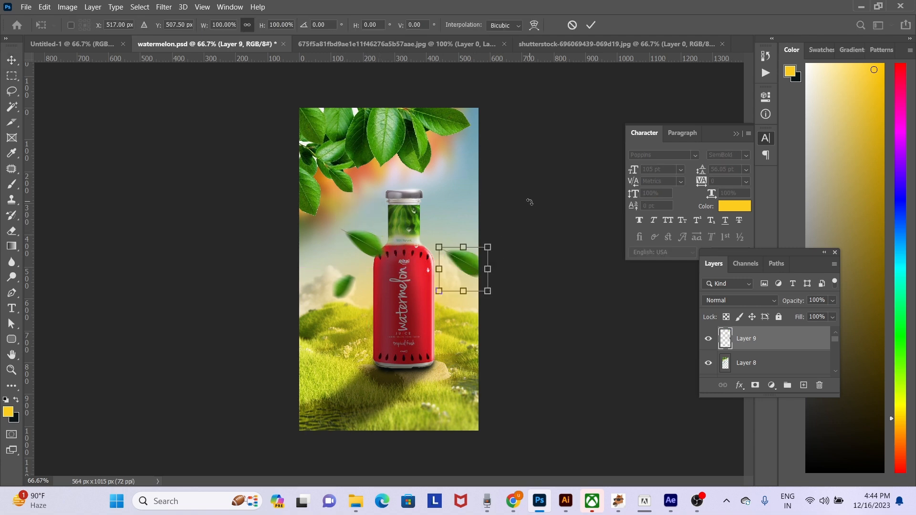
left_click_drag(527, 199, 536, 368)
key("Return")
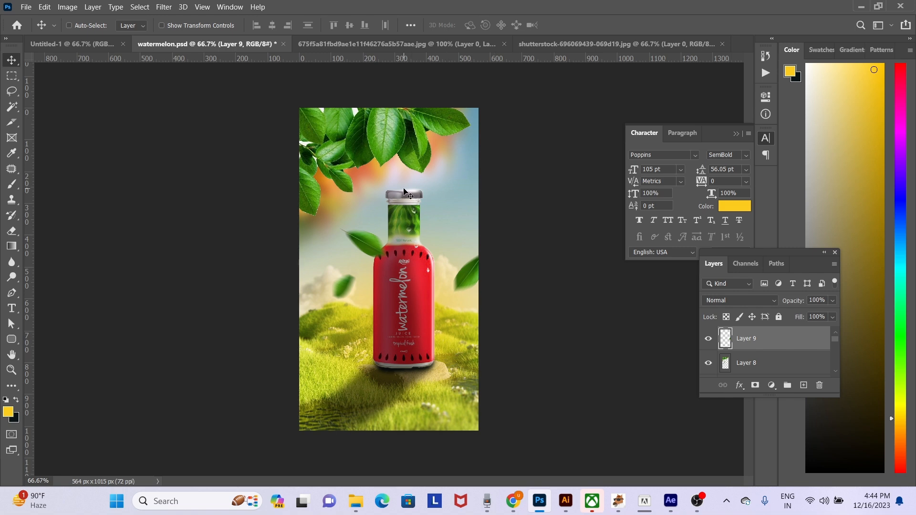
- Cut the two floating leaves beside the bottle out of the hanging-leaves layer, paste them on their own layer and reposition them beside the bottle
right_click(372, 242)
left_click(380, 252)
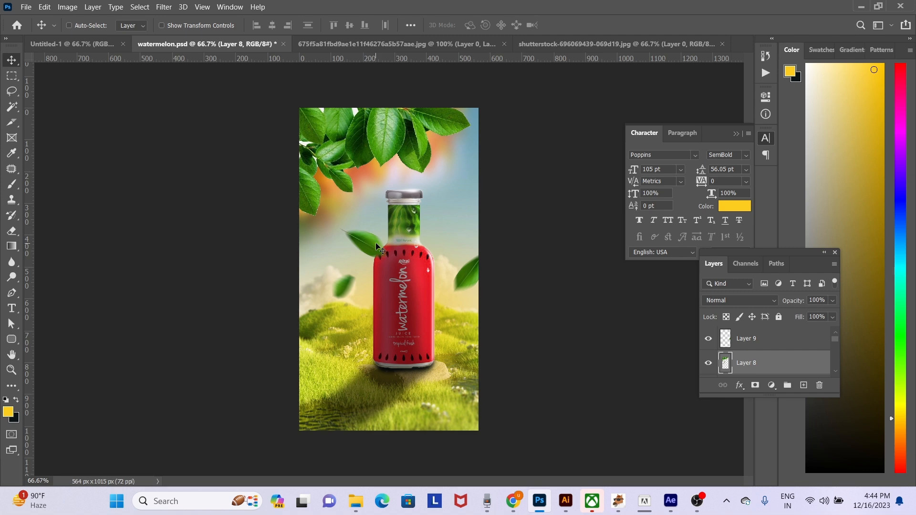
key("m")
left_click_drag(407, 323, 319, 222)
key("Delete")
key("ctrl+d")
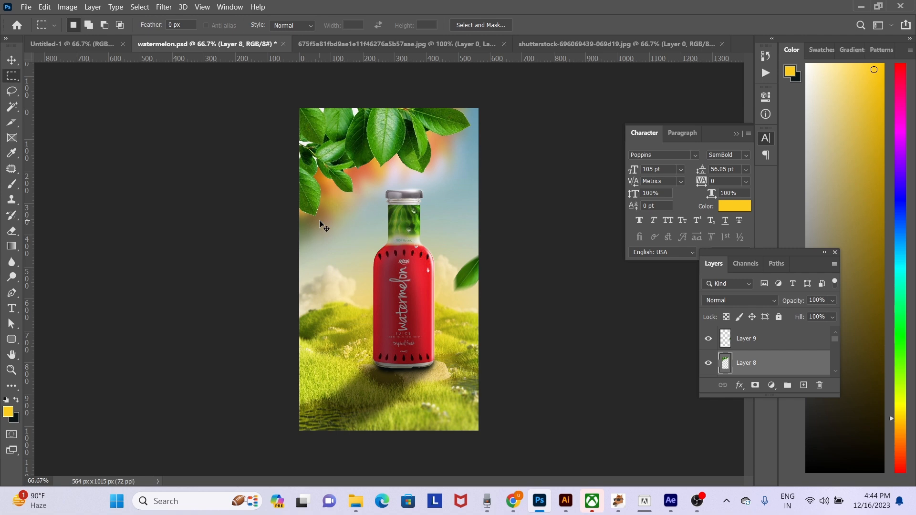
key("ctrl+v")
key("v")
left_click_drag(405, 252, 371, 261)
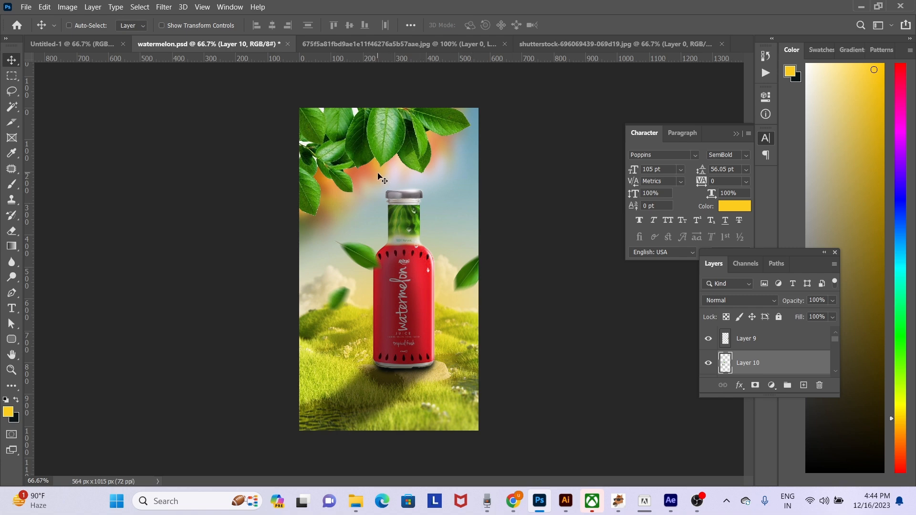
- Select the hanging leaves layer and shift the leaves slightly up and to the left
right_click(388, 144)
left_click(400, 149)
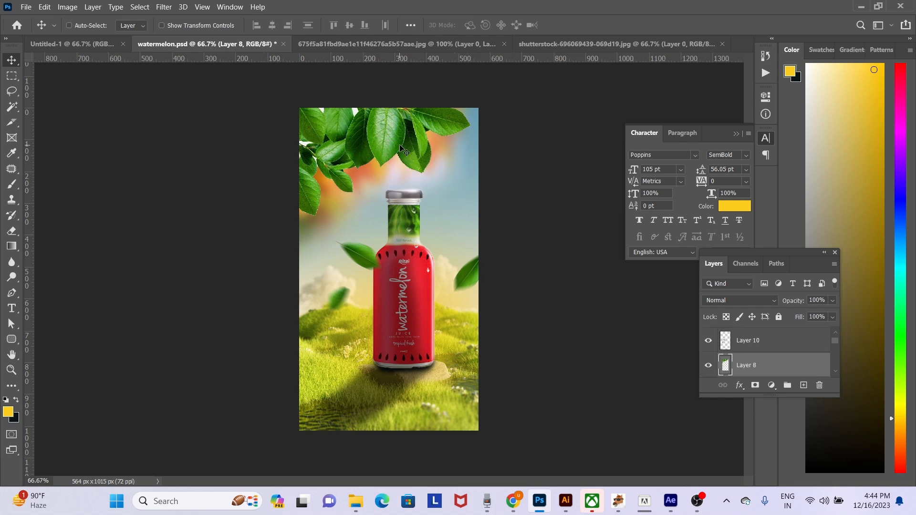
left_click(168, 10)
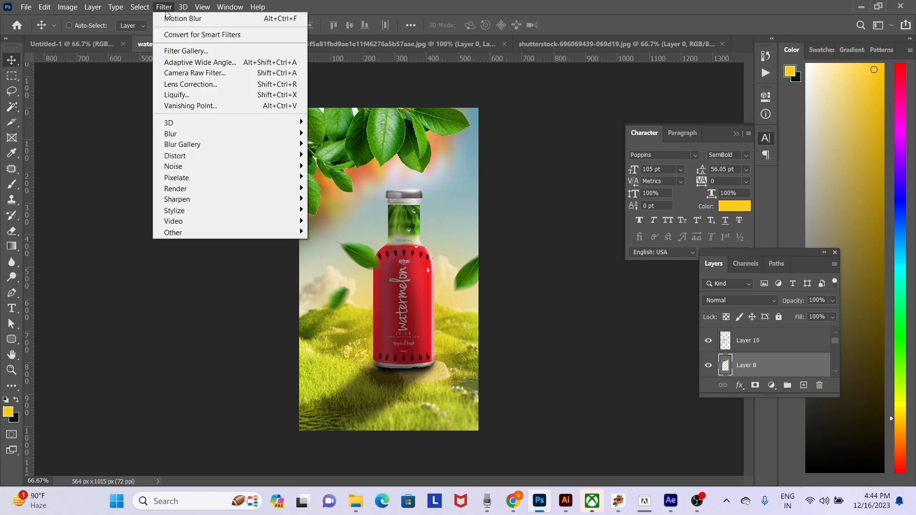
mouse_move(232, 137)
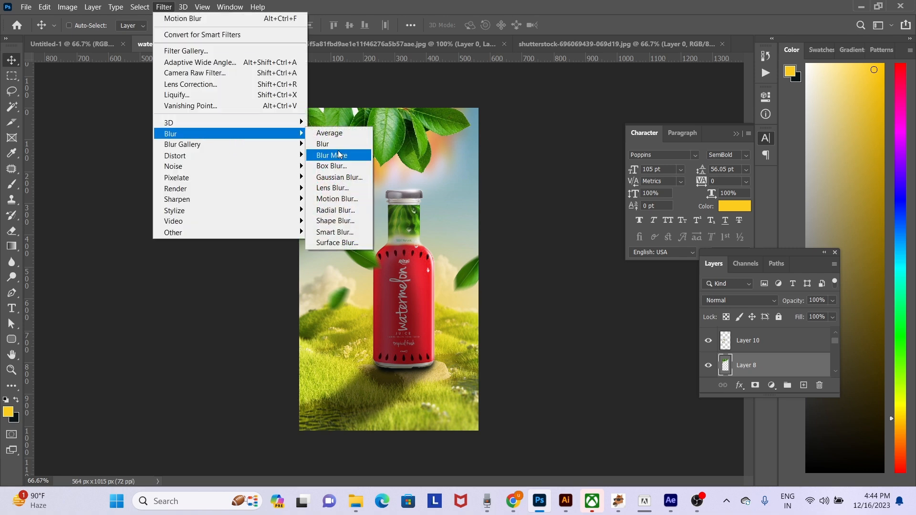
left_click(325, 155)
left_click_drag(365, 134, 363, 122)
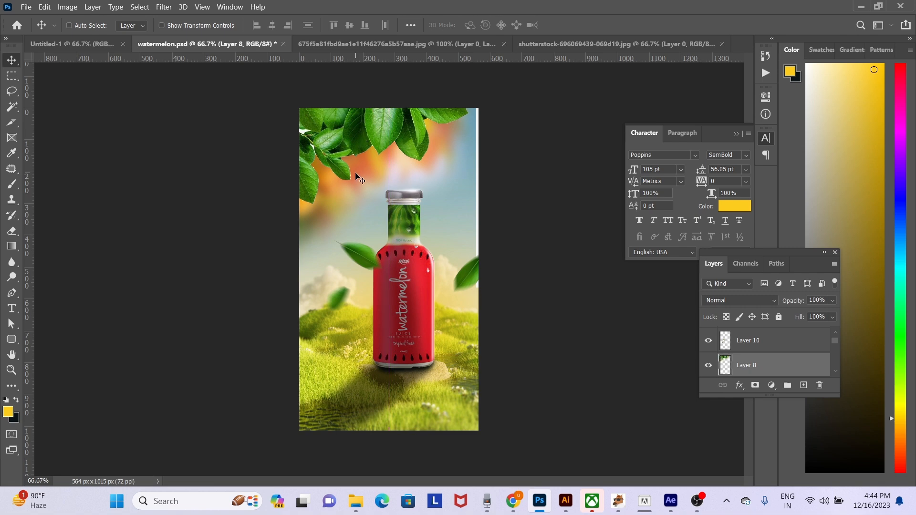
- Apply a Gaussian Blur with a radius of 5.8 pixels to the hanging leaves layer
left_click(163, 7)
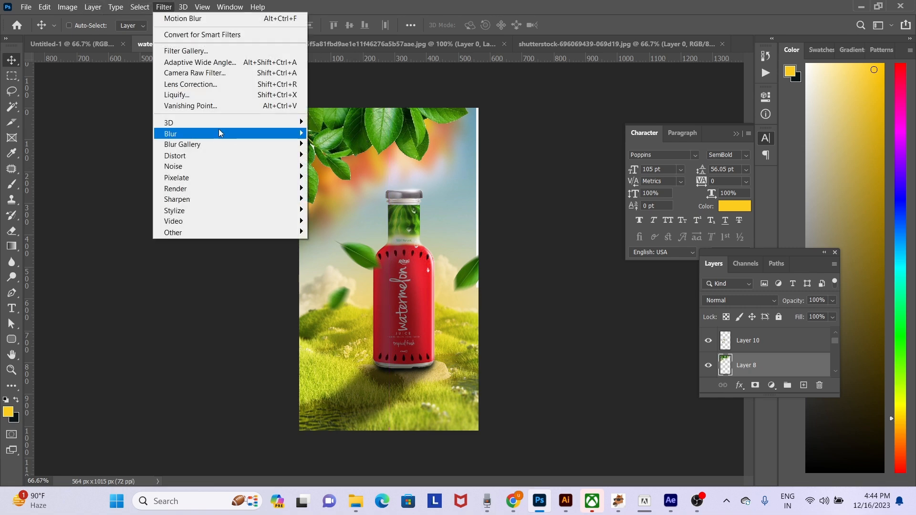
mouse_move(219, 130)
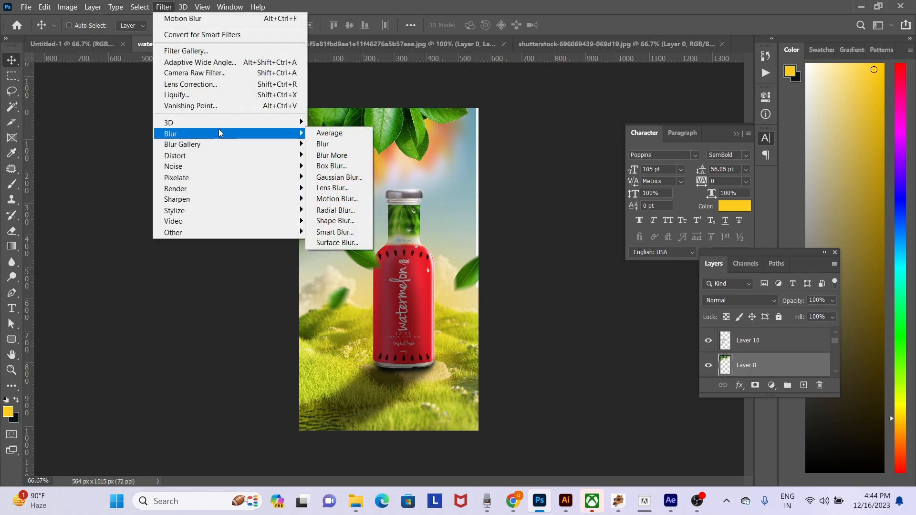
left_click(344, 178)
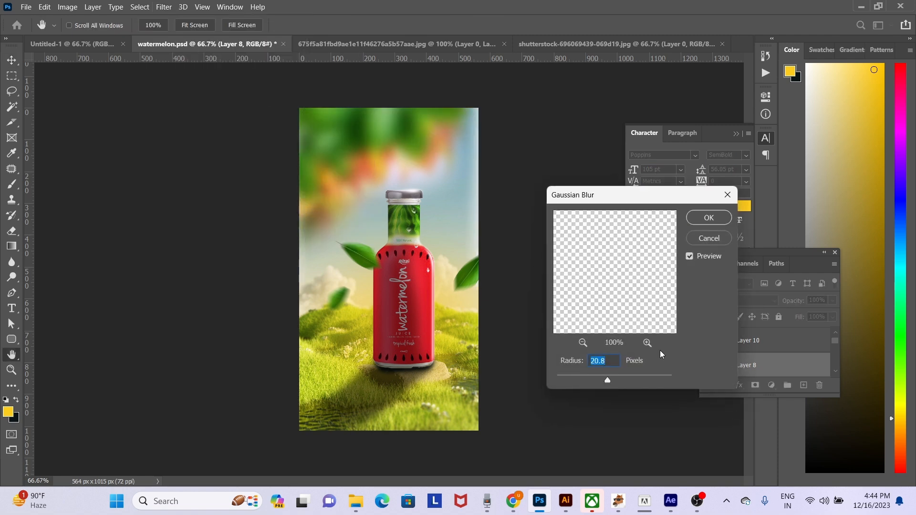
left_click_drag(595, 373, 593, 374)
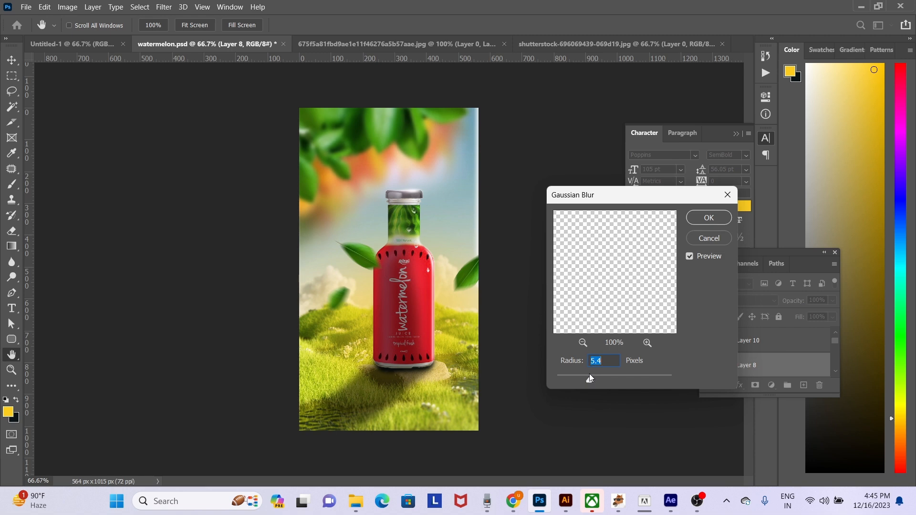
left_click_drag(582, 375, 574, 377)
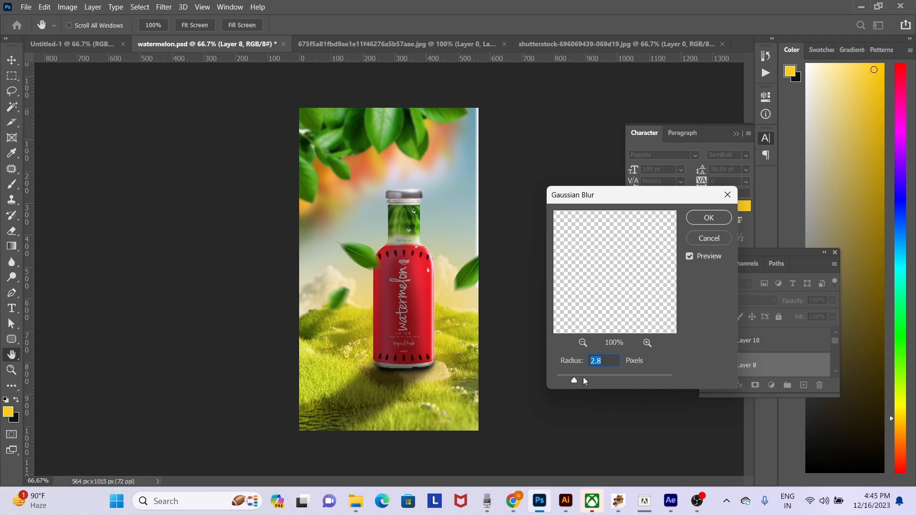
left_click_drag(585, 377, 591, 377)
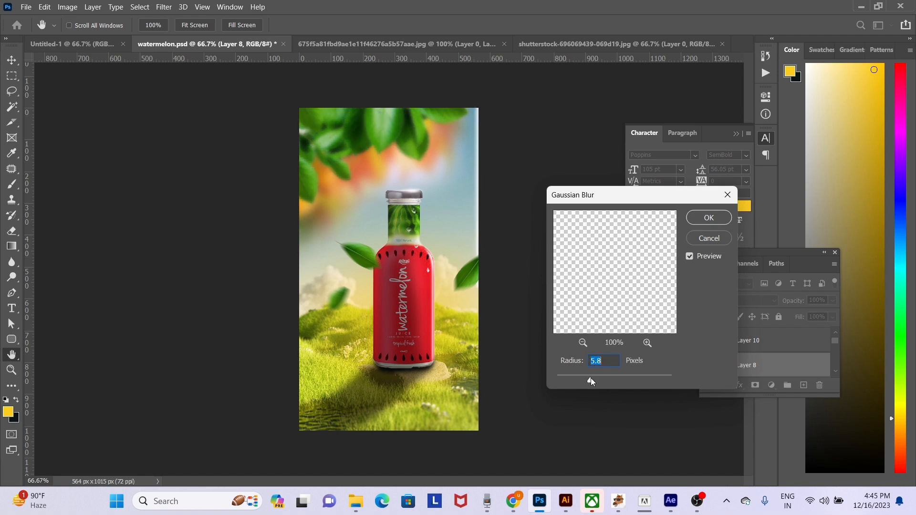
key("Return")
- Shift the blurred hanging leaves left and delete the white strip on their layer near the canvas's right edge
key("v")
left_click_drag(388, 168, 366, 172)
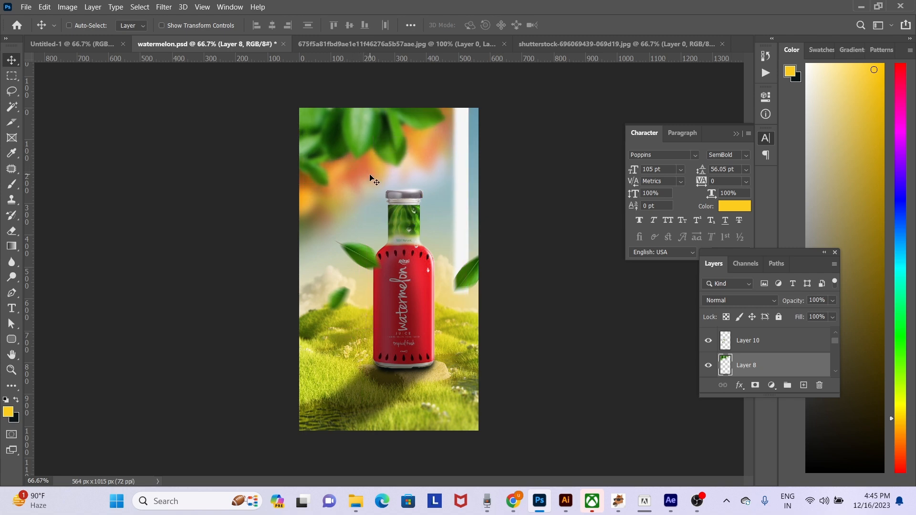
key("m")
left_click_drag(479, 337, 450, 56)
key("Delete")
key("ctrl+d")
- Select the blurred orange foliage layer behind the bottle and hide it
key("v")
right_click(358, 188)
left_click(379, 186)
left_click(708, 367)
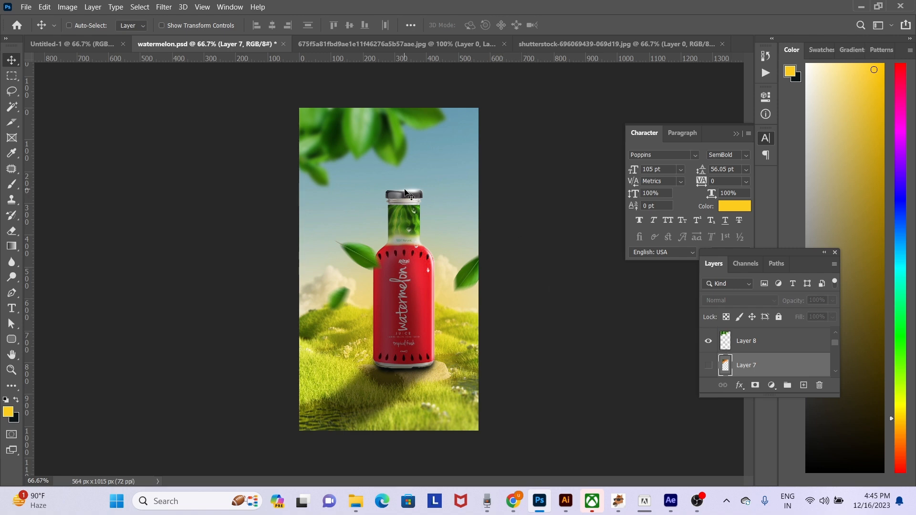
- Apply Color Balance to the hanging leaves midtones, setting yellow-blue to -59 and shifting the other levels toward red and green
right_click(366, 138)
left_click(377, 147)
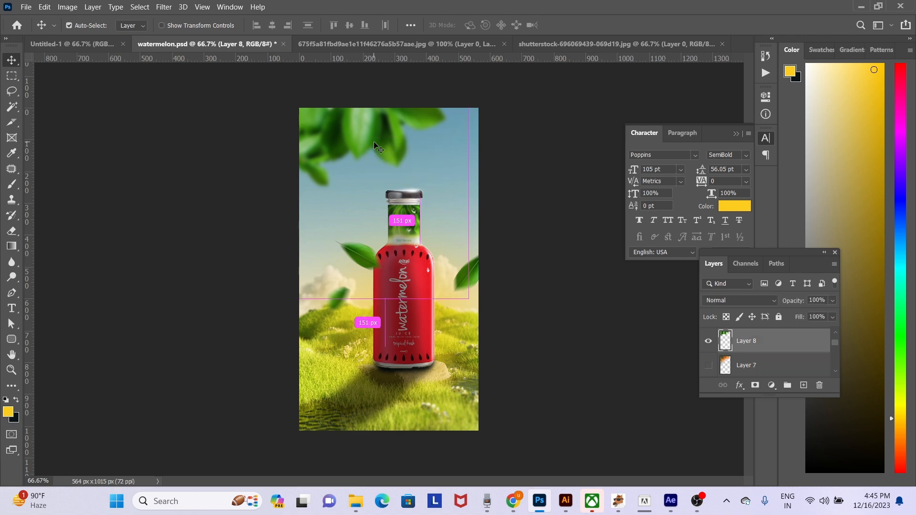
key("ctrl+b")
left_click_drag(669, 187, 637, 187)
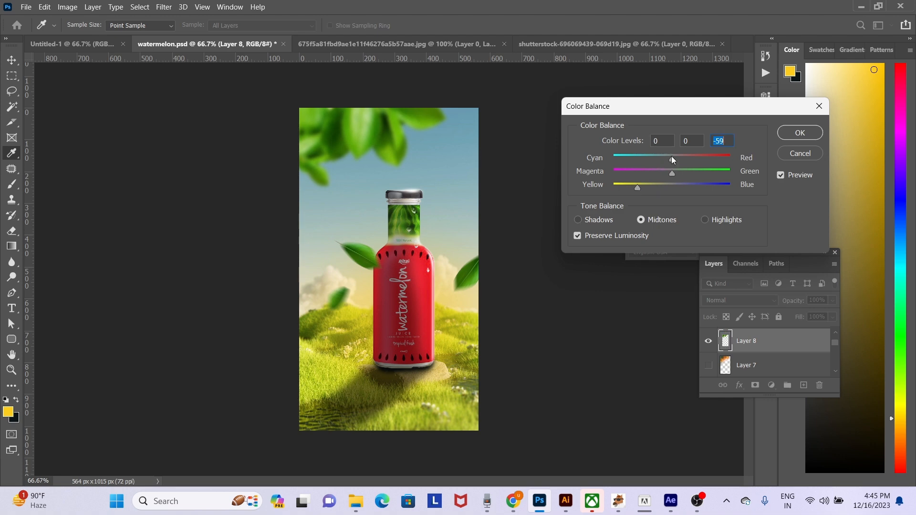
left_click(692, 159)
left_click_drag(672, 176, 684, 177)
key("Return")
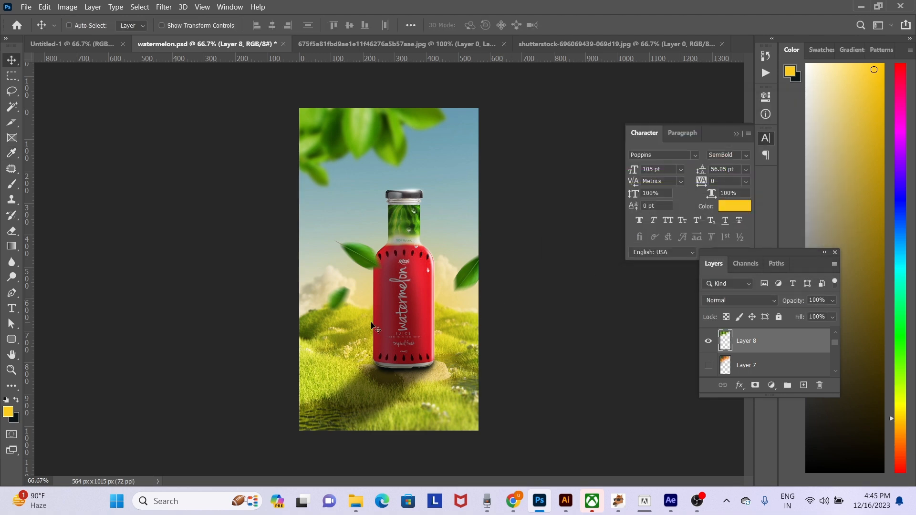
- Select the masked bottle layer Layer 1 copy 2 and undo a trial move of it
right_click(387, 294)
left_click(397, 302)
left_click_drag(392, 304, 367, 326)
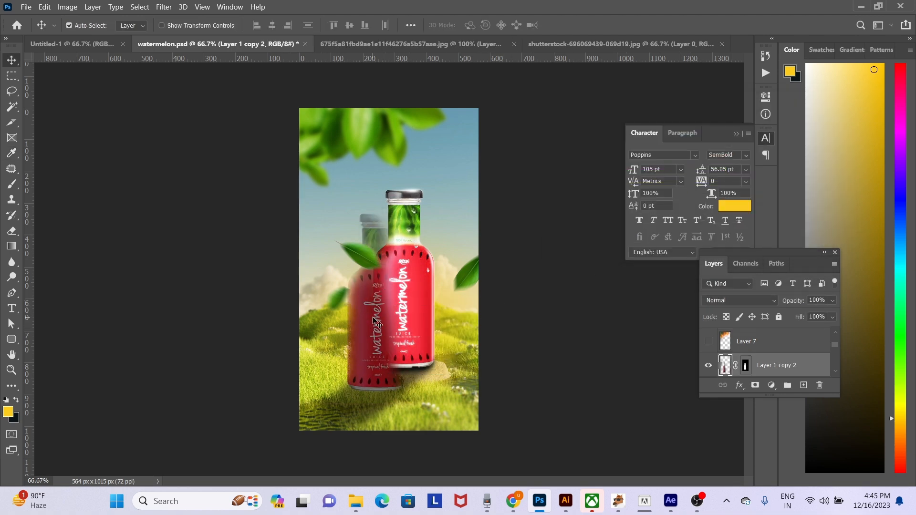
key("ctrl+z")
- Try opacities of 80%, 0% and 55% on the masked bottle layer and return it to 100%
key("ctrl+l")
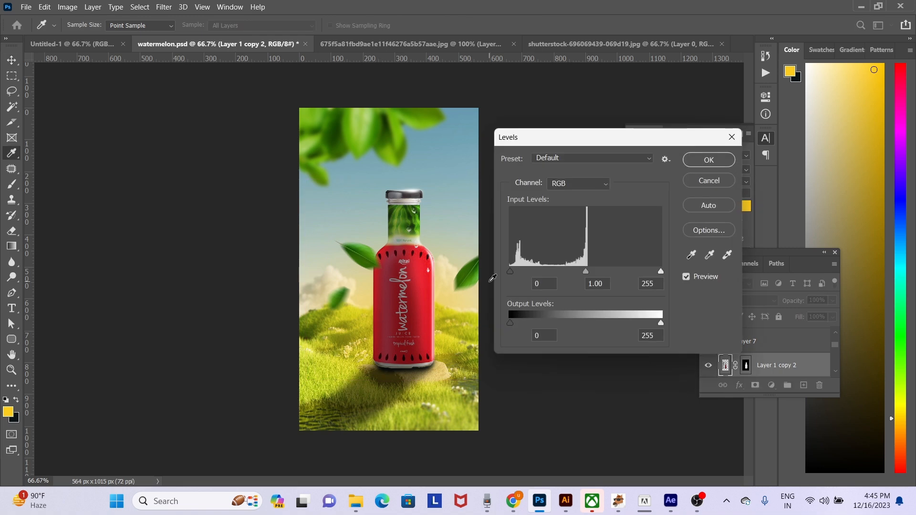
key("Escape")
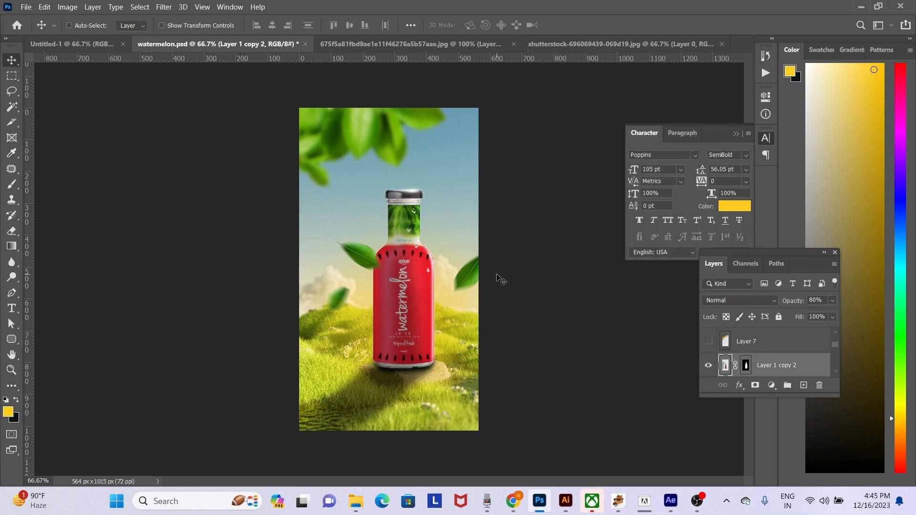
key("0")
key("0")
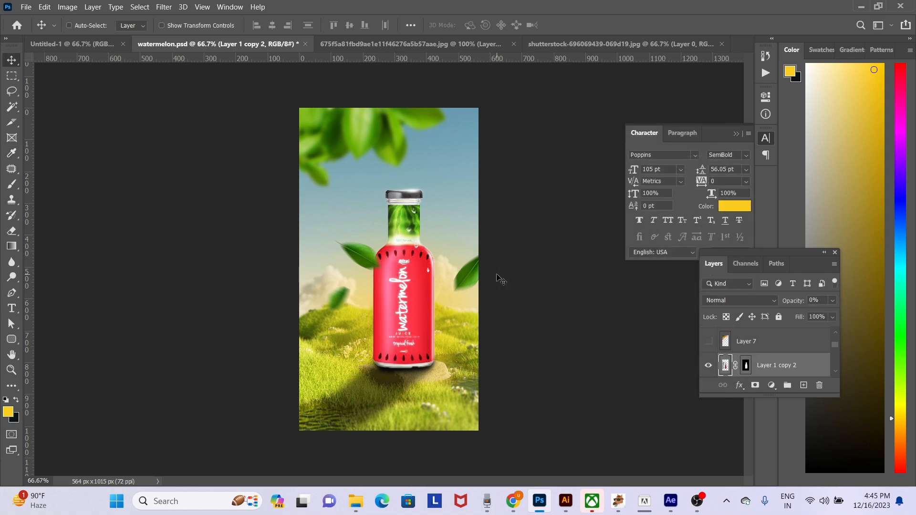
key("5")
key("5")
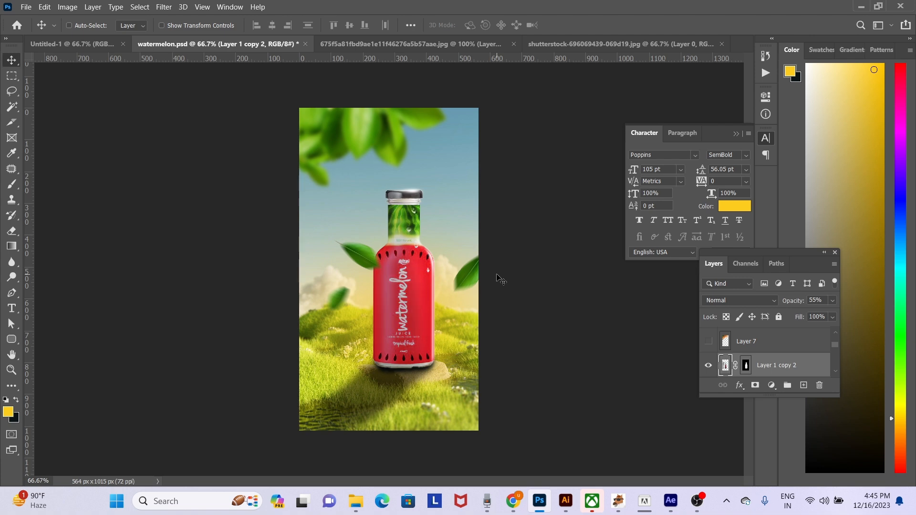
left_click(833, 300)
left_click_drag(808, 313, 871, 316)
left_click(490, 290)
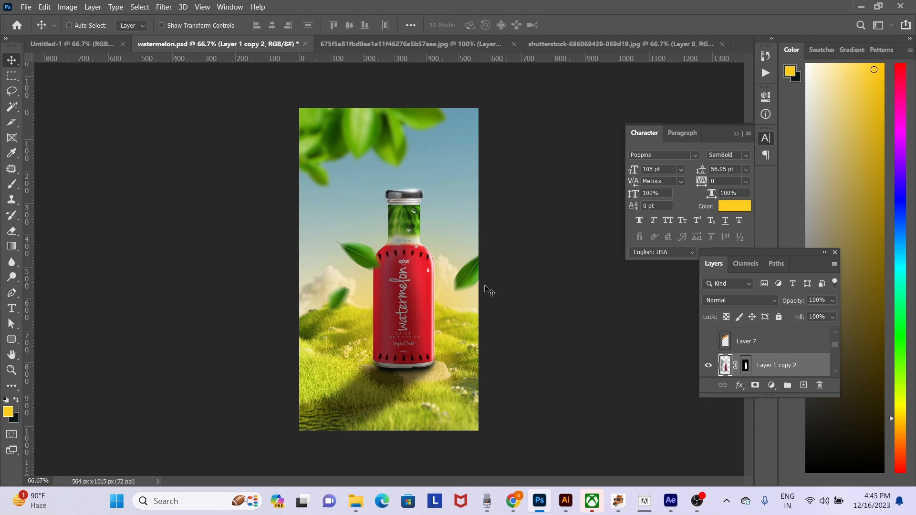
- Darken the masked bottle layer with Levels by setting the white output level to 193
key("ctrl+l")
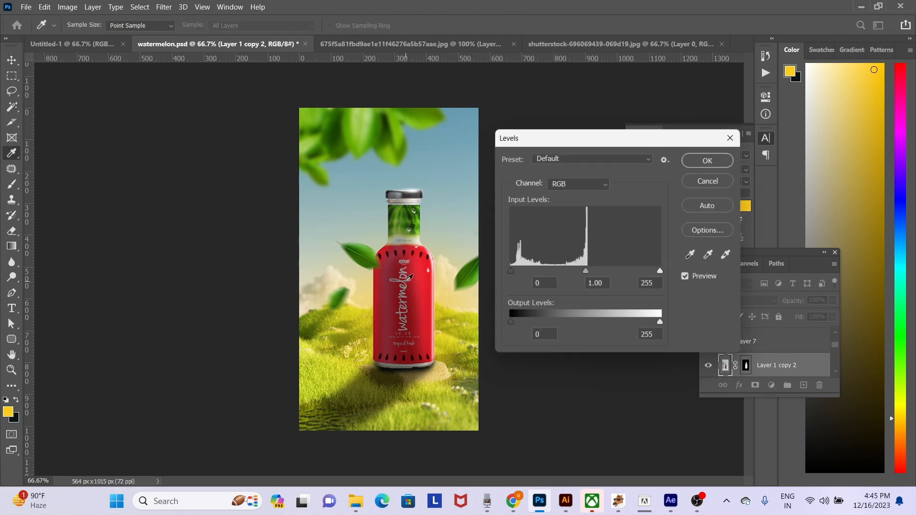
left_click_drag(660, 323, 624, 321)
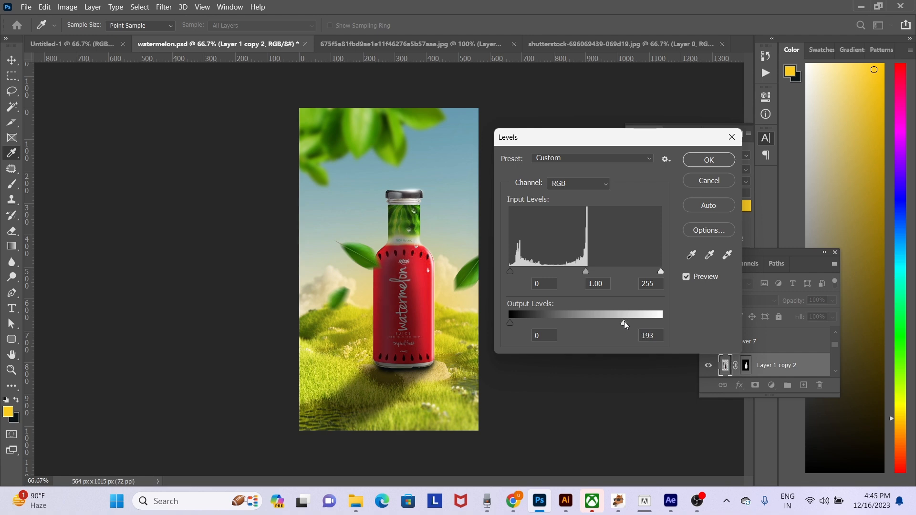
key("Return")
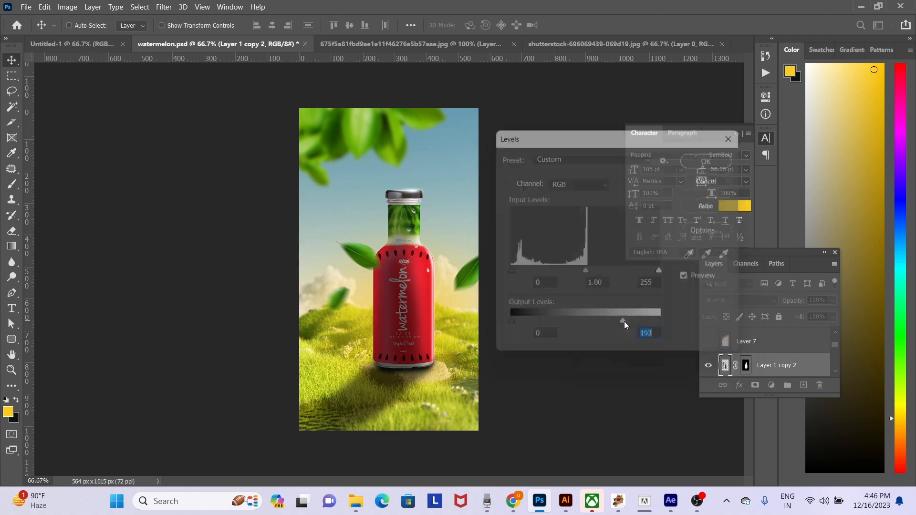
- Select the landscape background layer Layer 0 copy, switch to Chrome and search Google Images for "sky"
right_click(450, 176)
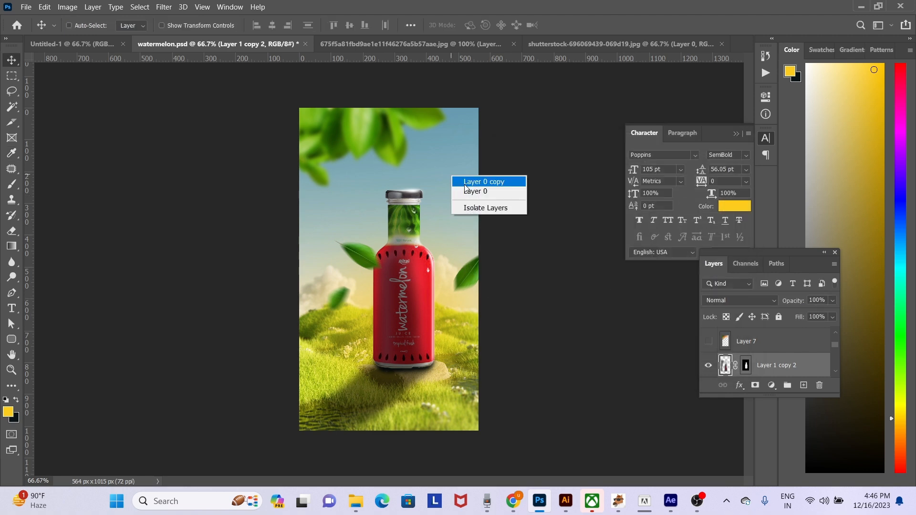
left_click(479, 180)
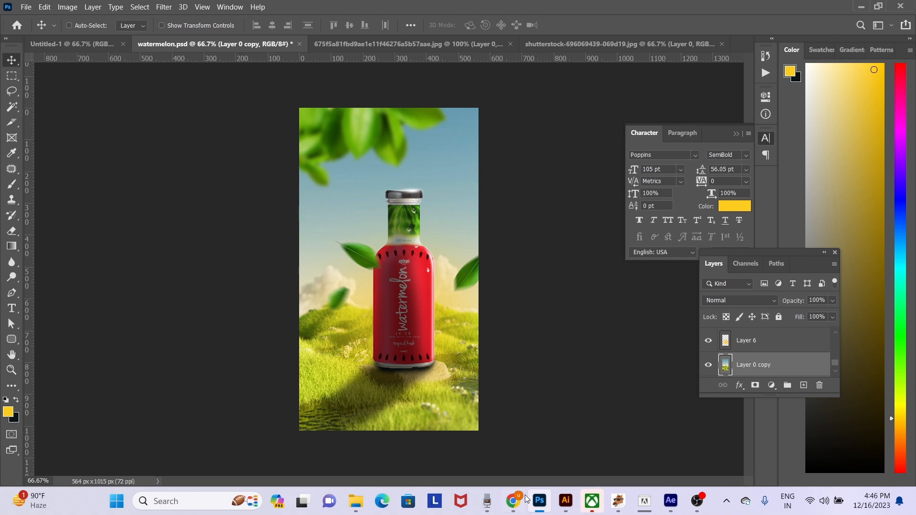
mouse_move(514, 504)
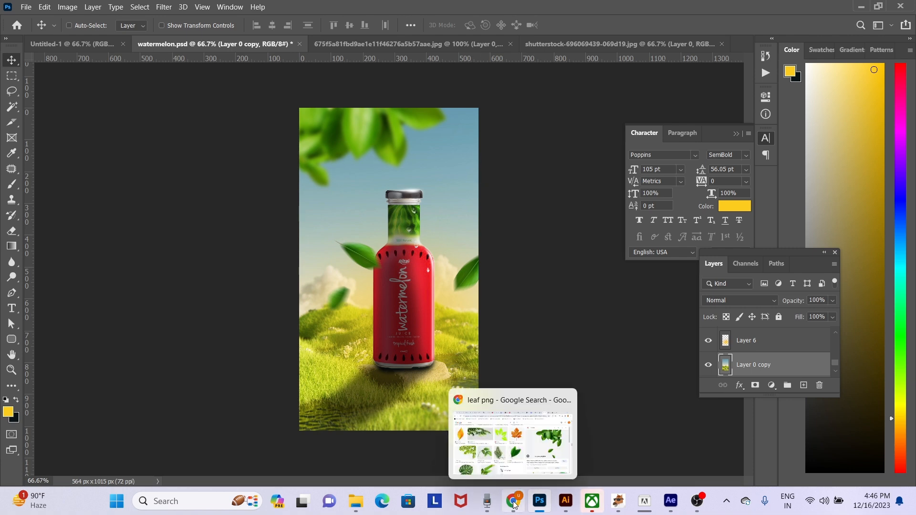
left_click(513, 504)
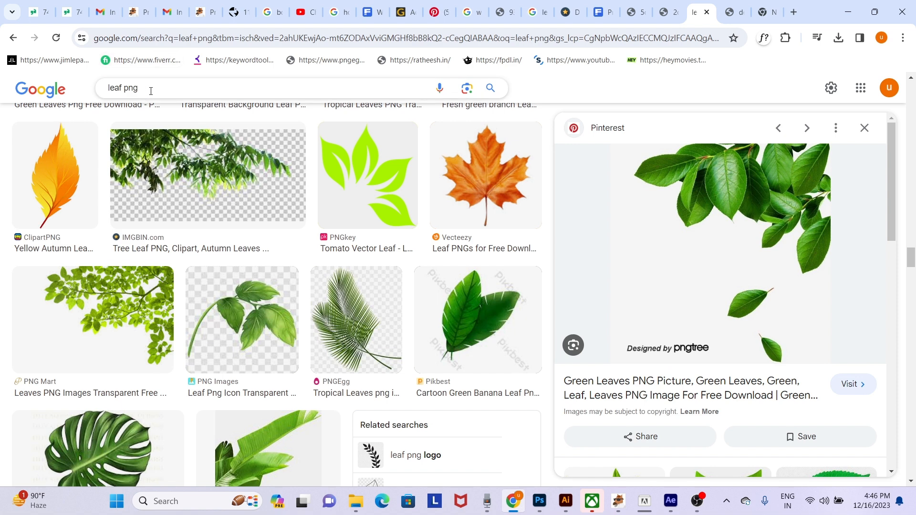
triple_click(151, 90)
type("sky")
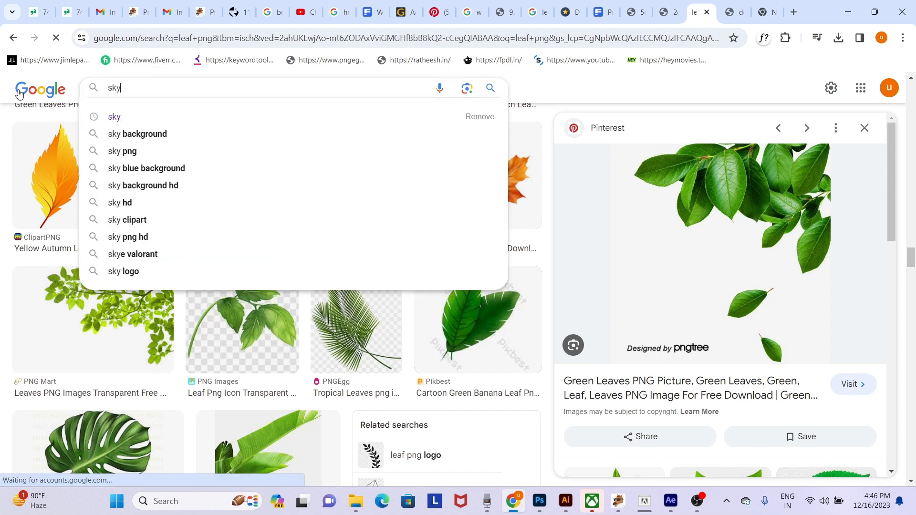
key("Return")
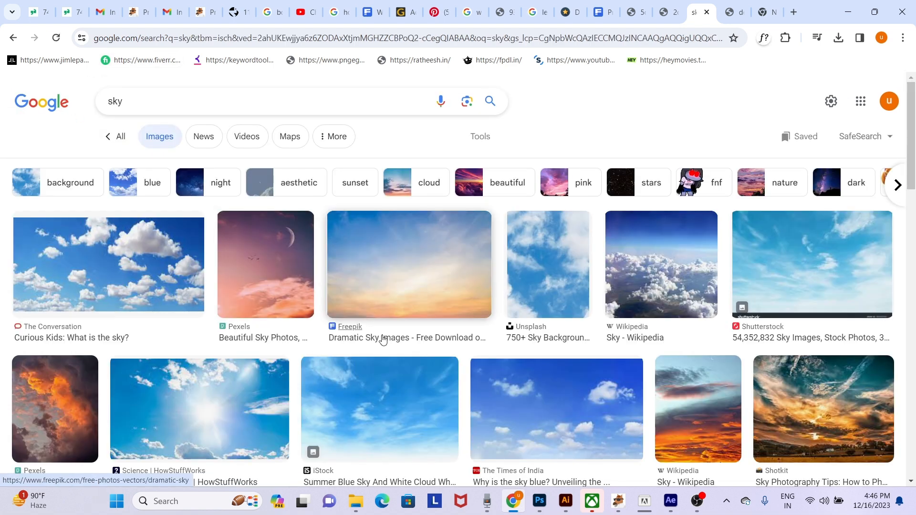
- Change the Google Images search to "portrate sky"
left_click(111, 103)
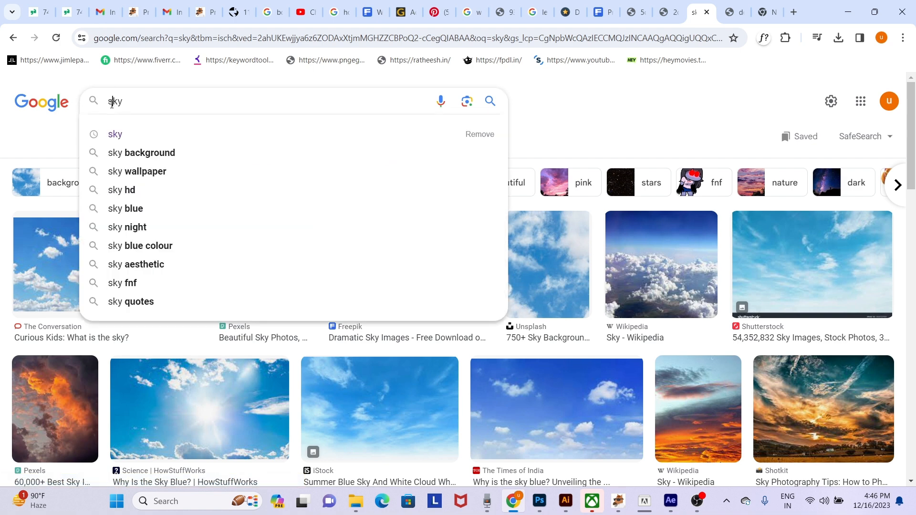
type("port")
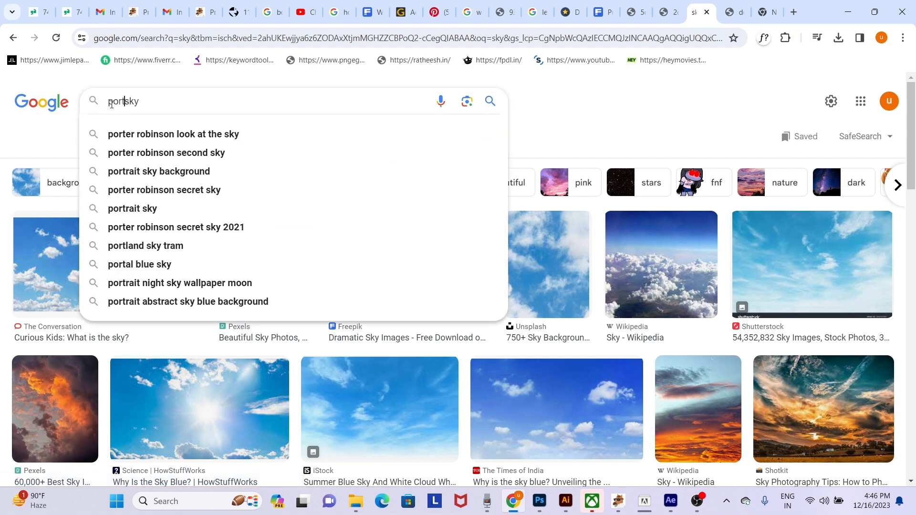
type("rate")
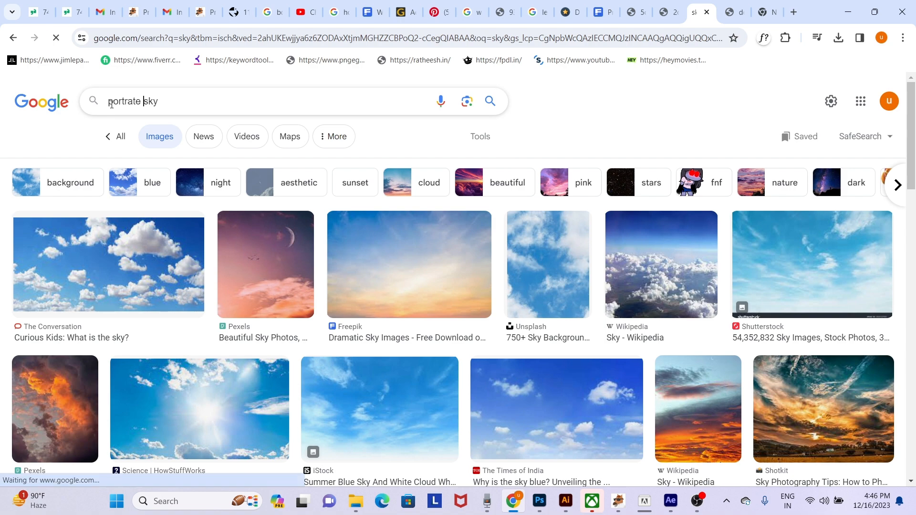
key("Return")
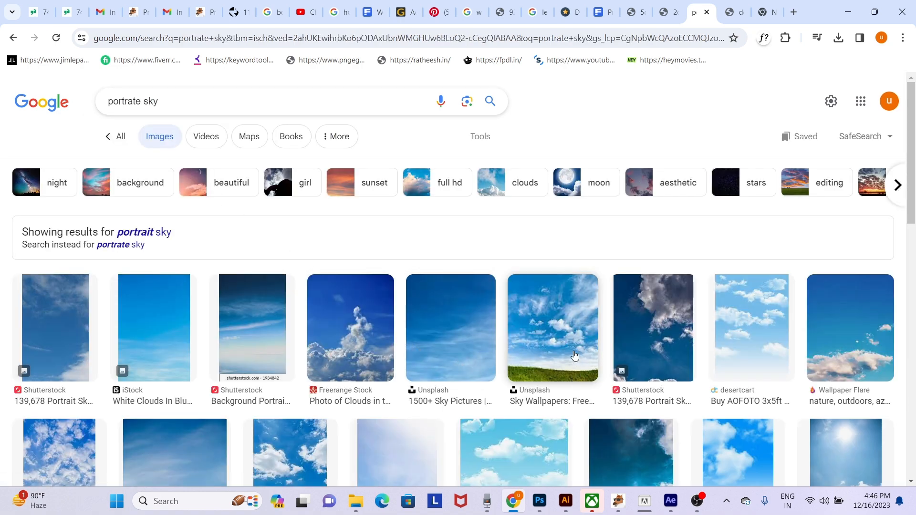
- Open the Amazon.nl result with white clouds on a blue sky and copy its image
scroll(574, 355, "down", 3)
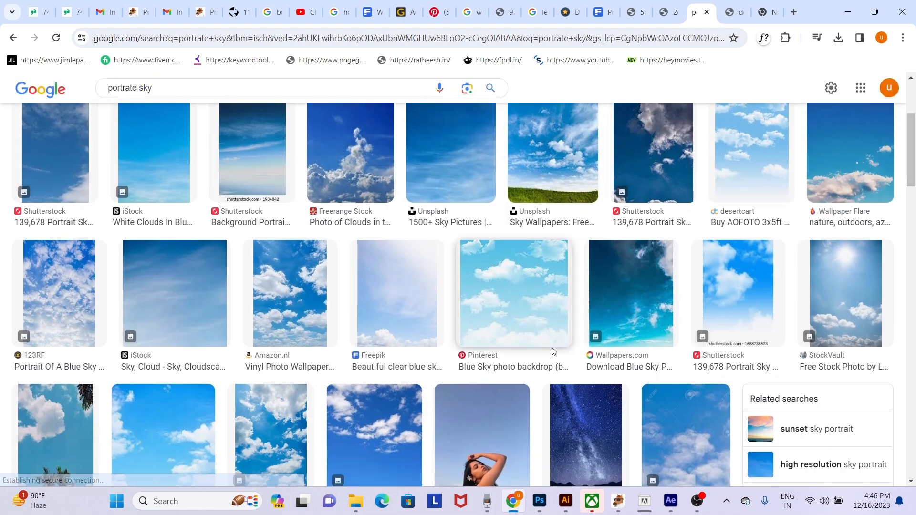
left_click(285, 293)
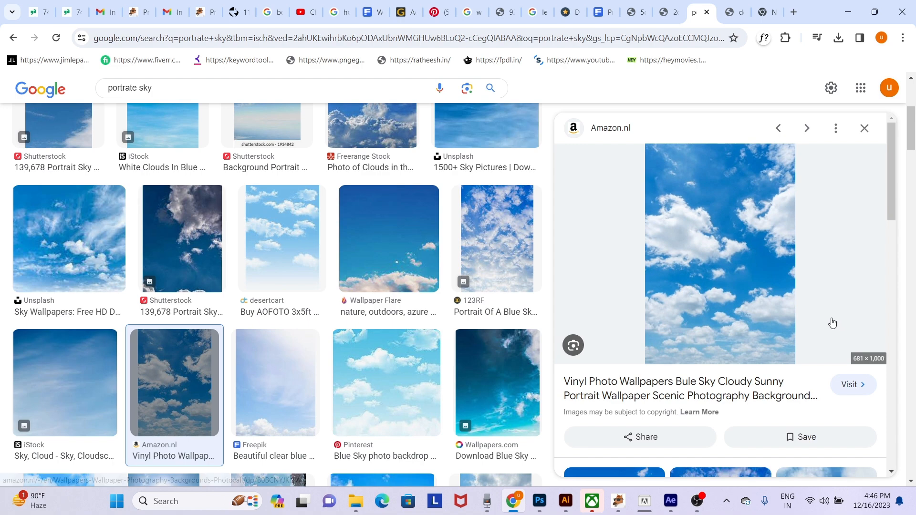
scroll(794, 364, "down", 8)
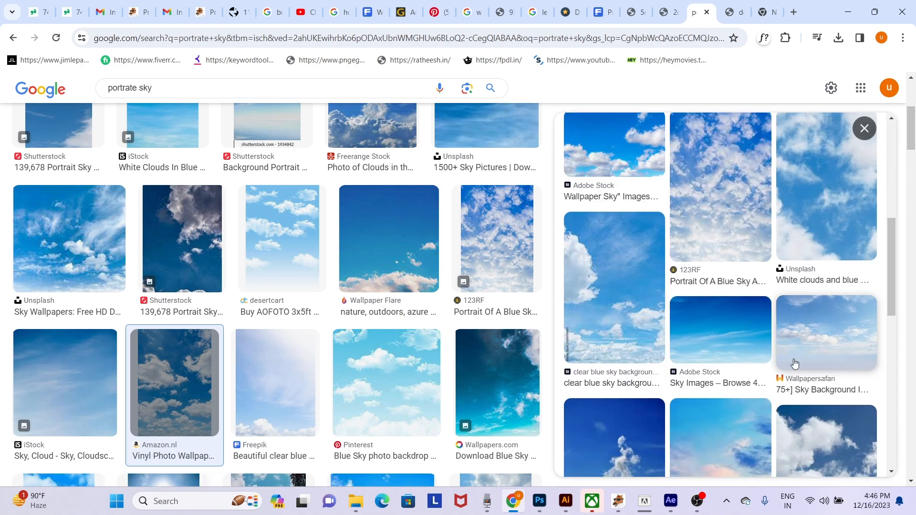
scroll(794, 364, "up", 8)
right_click(580, 220)
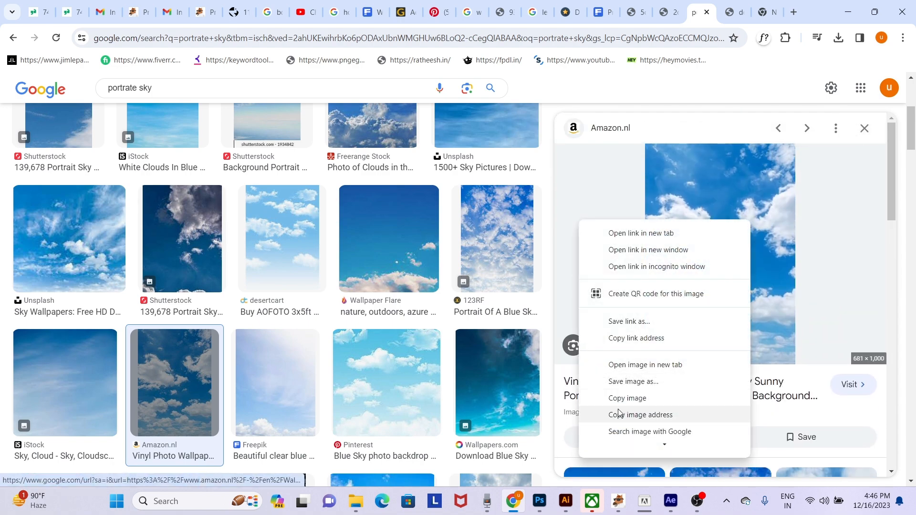
left_click(625, 398)
- Switch to Photoshop, paste the copied sky into watermelon.psd and arrange it directly above Layer 0 copy
key("alt+Tab")
right_click(428, 183)
left_click(448, 188)
key("ctrl+v")
left_click_drag(448, 196, 450, 185)
key("ctrl+[")
key("ctrl+[")
key("ctrl+]")
key("ctrl+]")
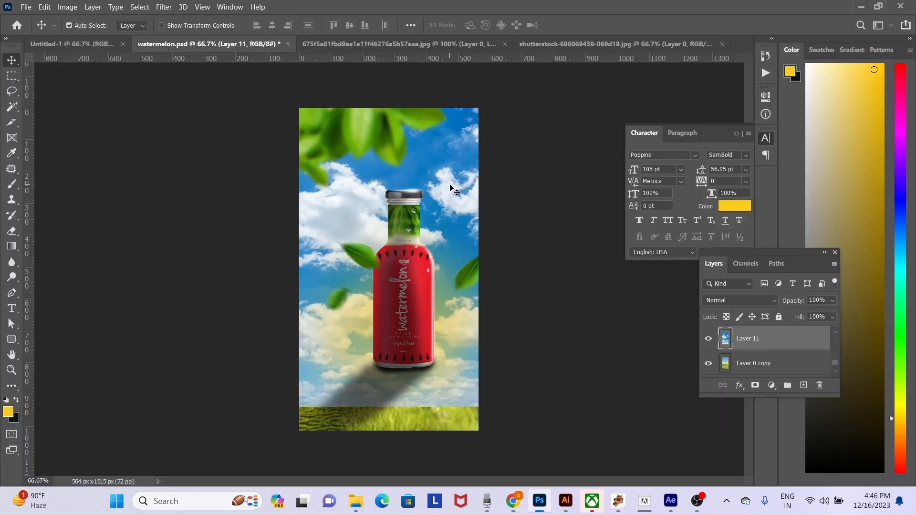
key("ctrl+[")
key("ctrl+]")
- Scale the pasted sky to 89.13%, move it up to the horizon and soften its lower edge with a 700 px eraser
key("ctrl+t")
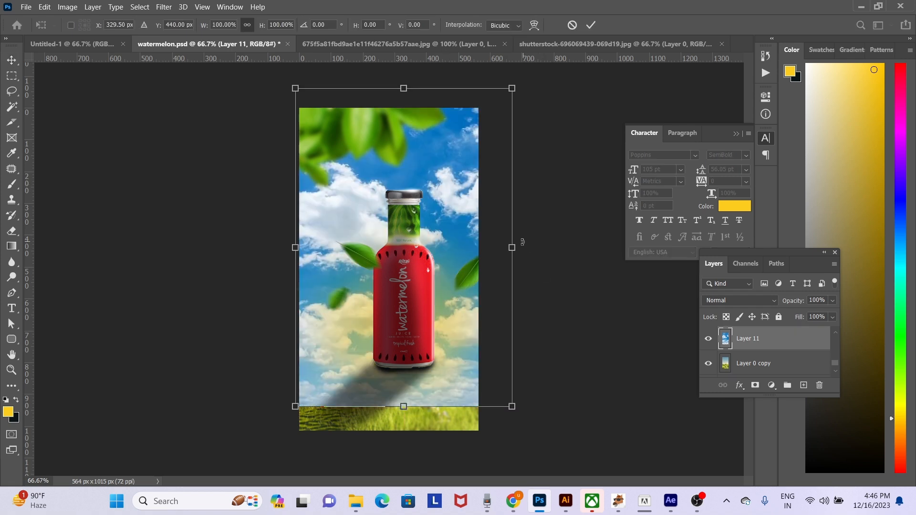
left_click_drag(512, 248, 451, 170)
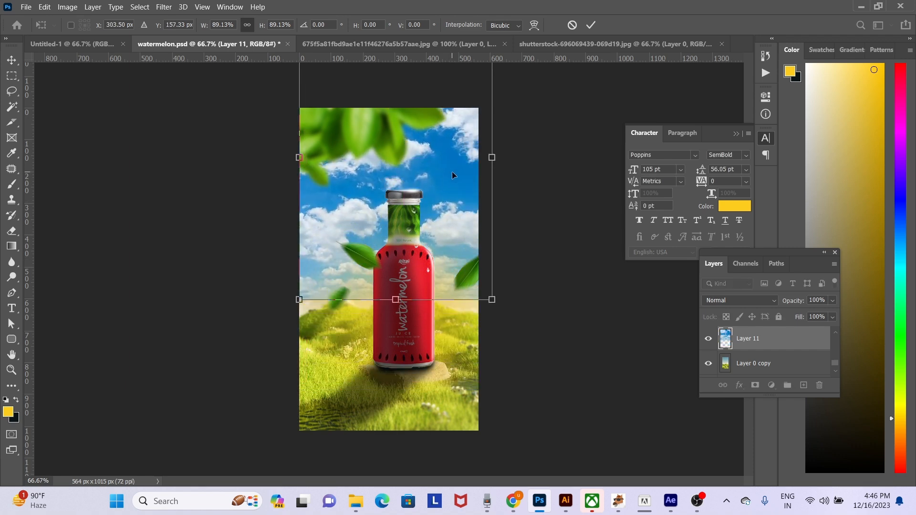
key("Return")
key("e")
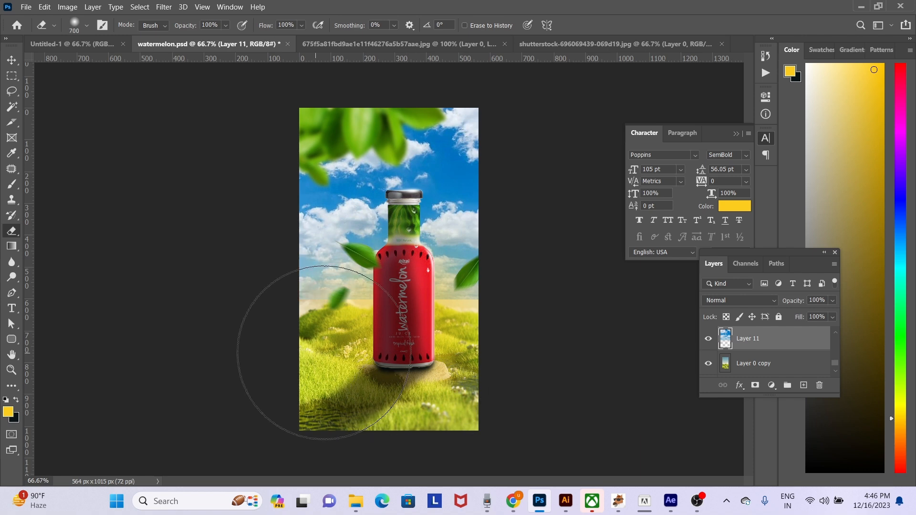
- Try other blend modes such as Vivid Light on the sky layer and return it to Normal
left_click(755, 300)
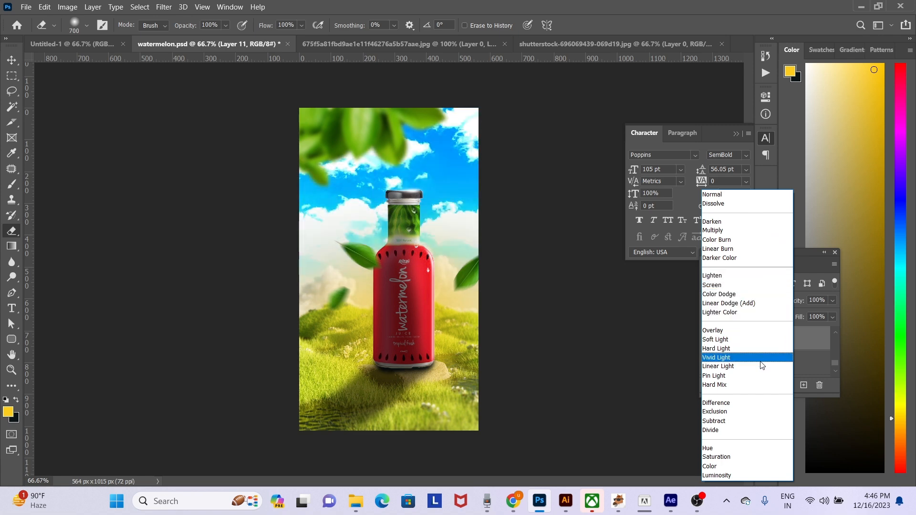
left_click(752, 197)
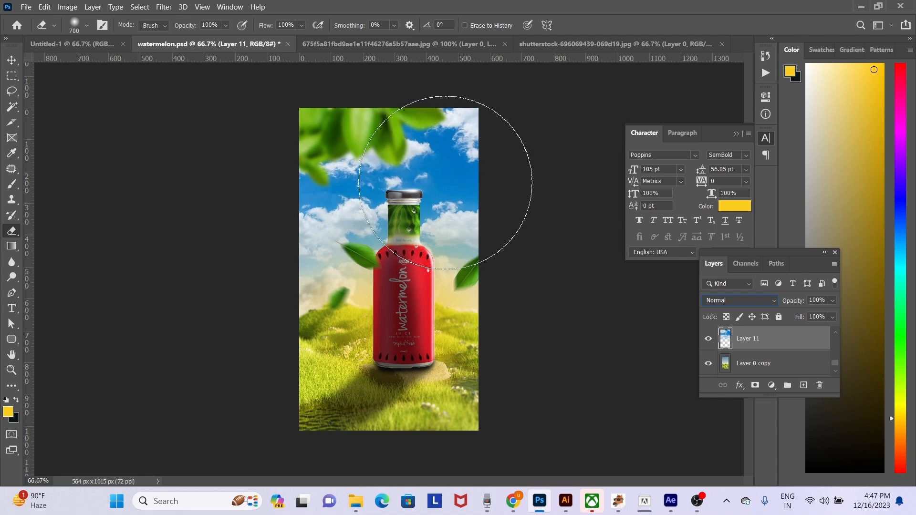
left_click(11, 60)
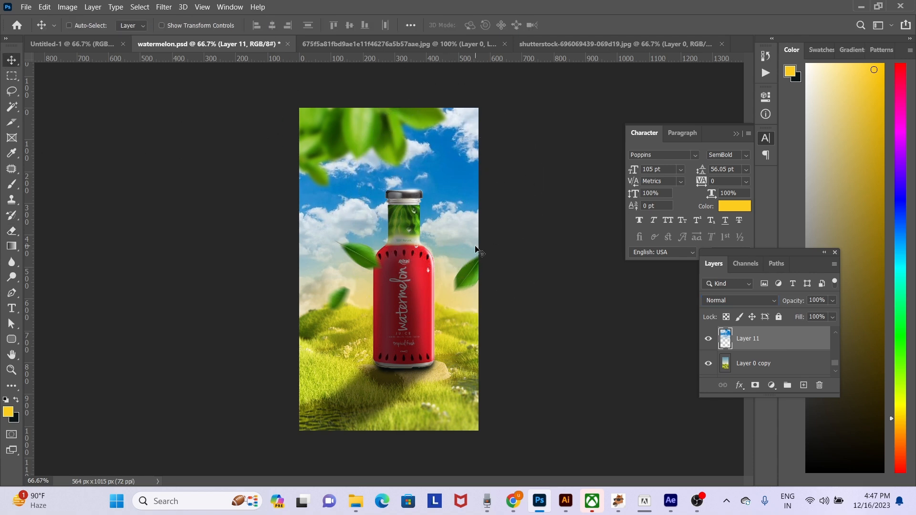
- Apply Color Balance to the sky layer's midtones with color levels -100, +44 and -43
key("ctrl+b")
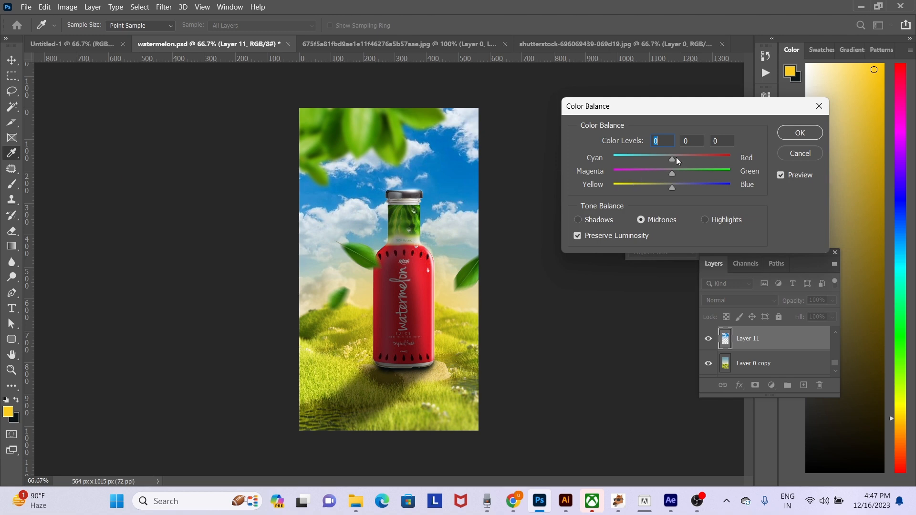
left_click_drag(675, 156, 605, 155)
left_click_drag(668, 174, 647, 187)
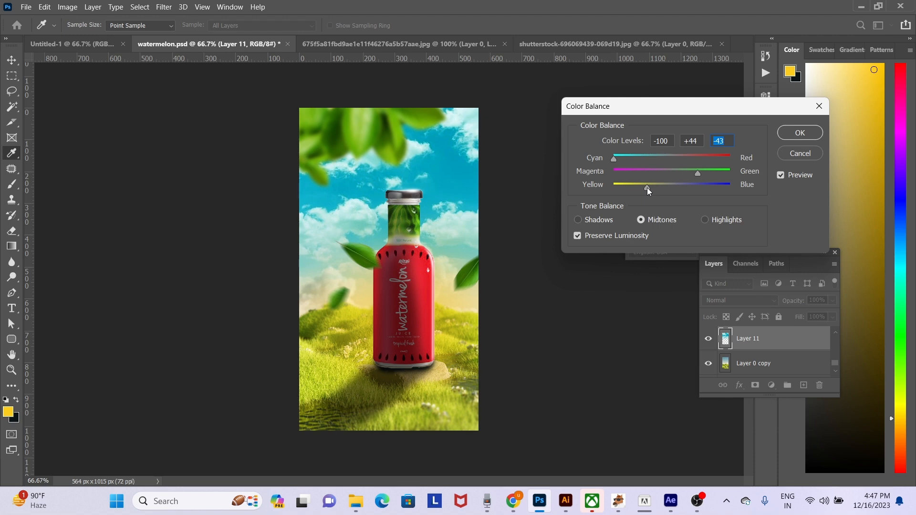
key("Return")
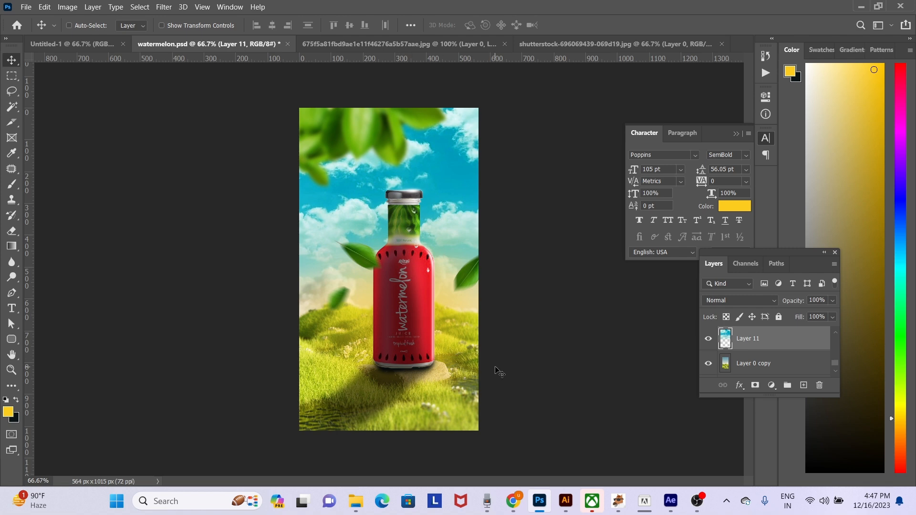
left_click(512, 501)
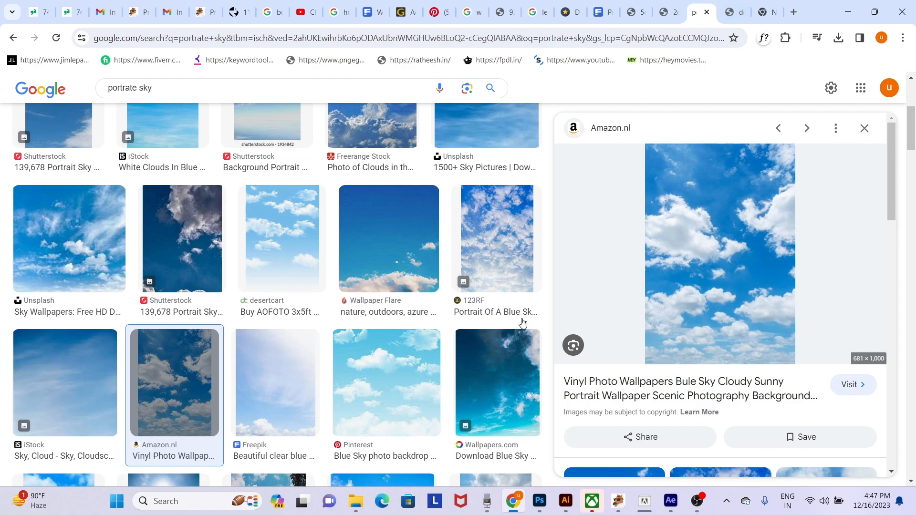
left_click(540, 501)
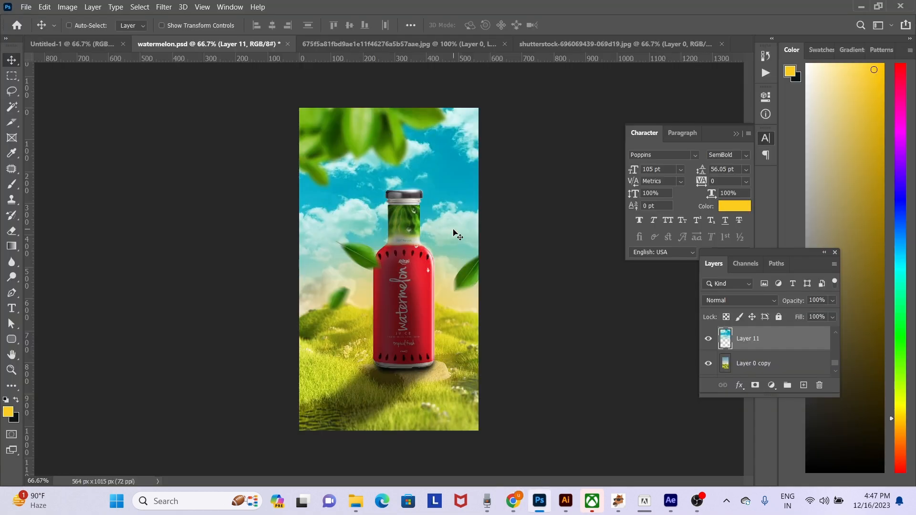
- Select the yellow glow layer Layer 6, move it up and erase its lower part over the grass with a 700 px eraser
right_click(448, 328)
left_click(459, 332)
mouse_move(460, 327)
left_mouse_down()
mouse_move(403, 365)
mouse_move(454, 317)
mouse_move(466, 288)
left_mouse_up()
key("e")
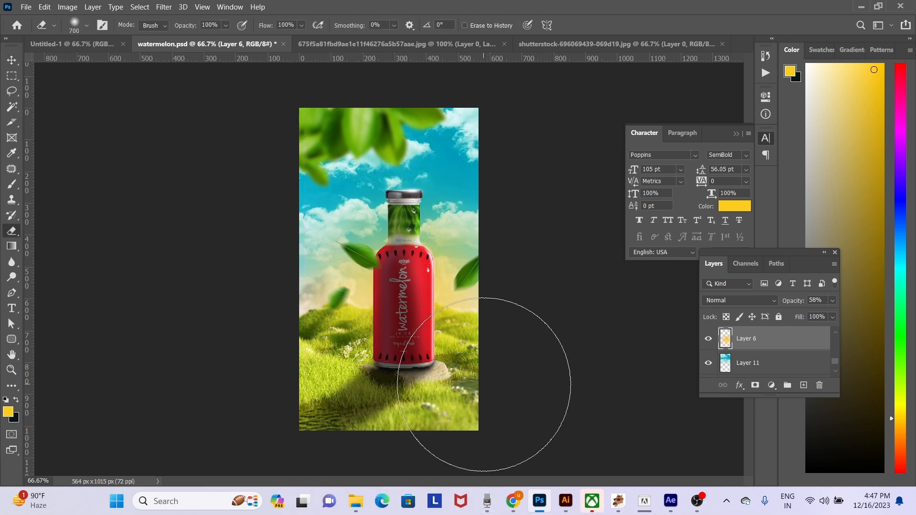
- Open the misty green hills photo ending in CdUCIUKI9U0-unsplash from the element folder on New Volume (D:)
key("ctrl+o")
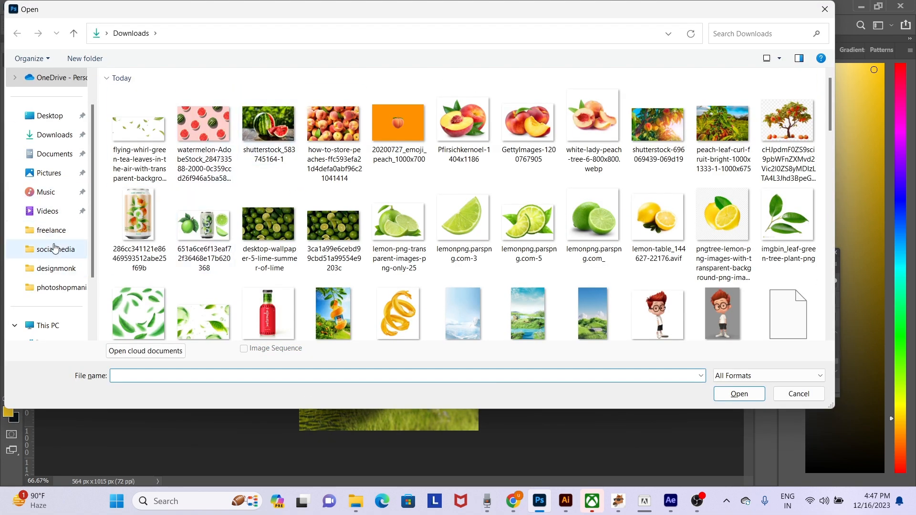
scroll(52, 239, "down", 2)
left_click(68, 288)
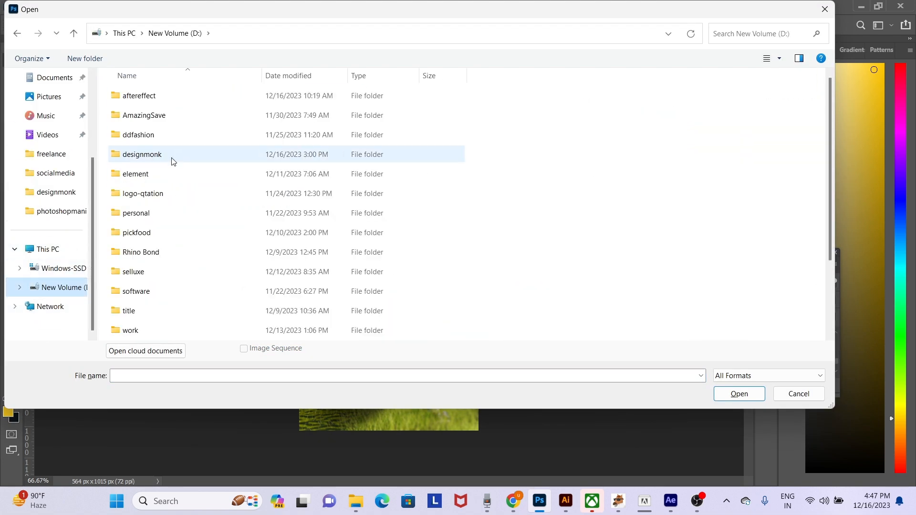
double_click(135, 174)
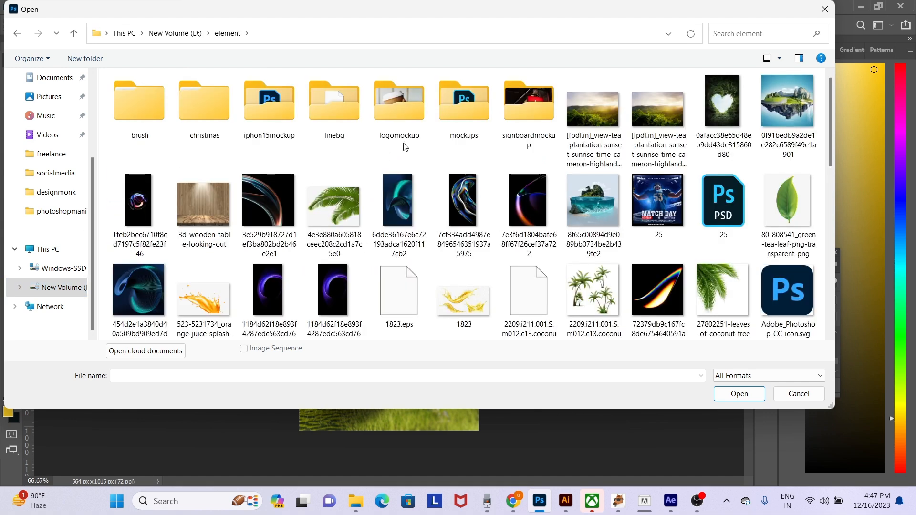
scroll(668, 214, "down", 1)
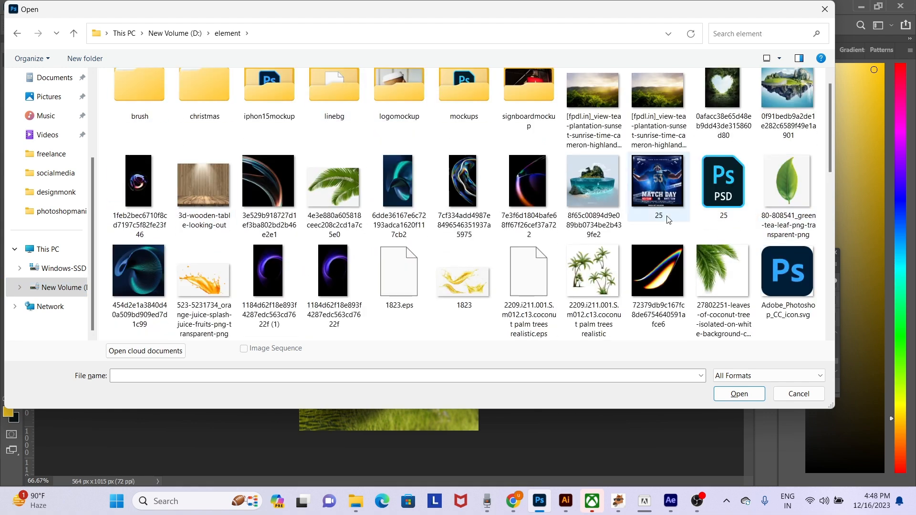
scroll(669, 219, "down", 5)
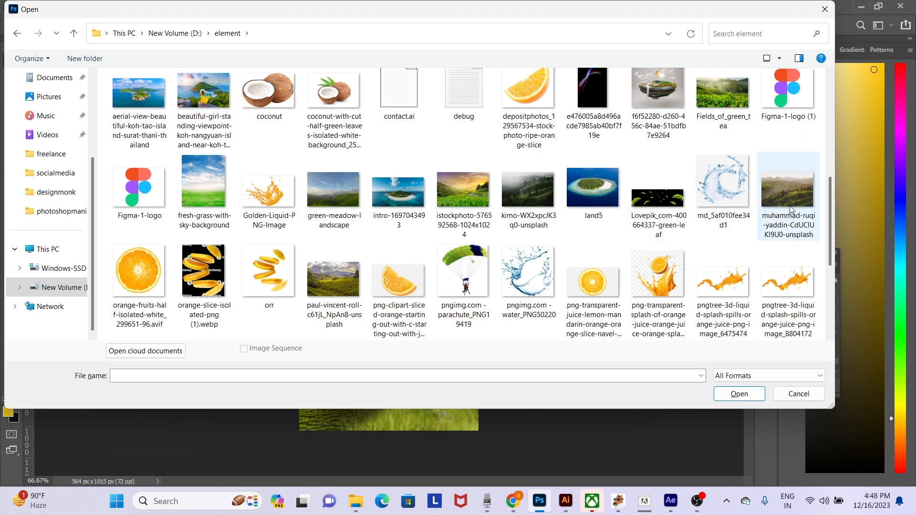
double_click(789, 191)
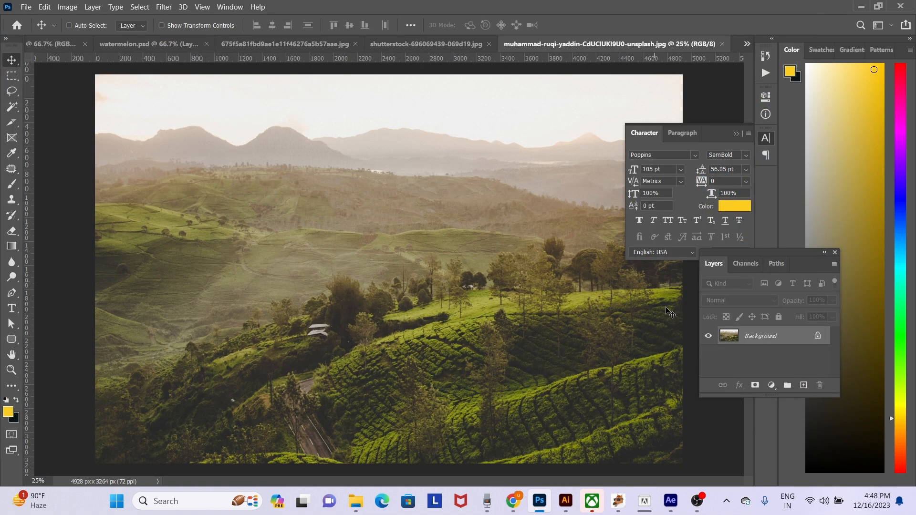
- Unlock the hills photo's background layer and copy a full-width rectangular selection of its mountains and upper hills
left_click(818, 335)
key("ctrl+minus")
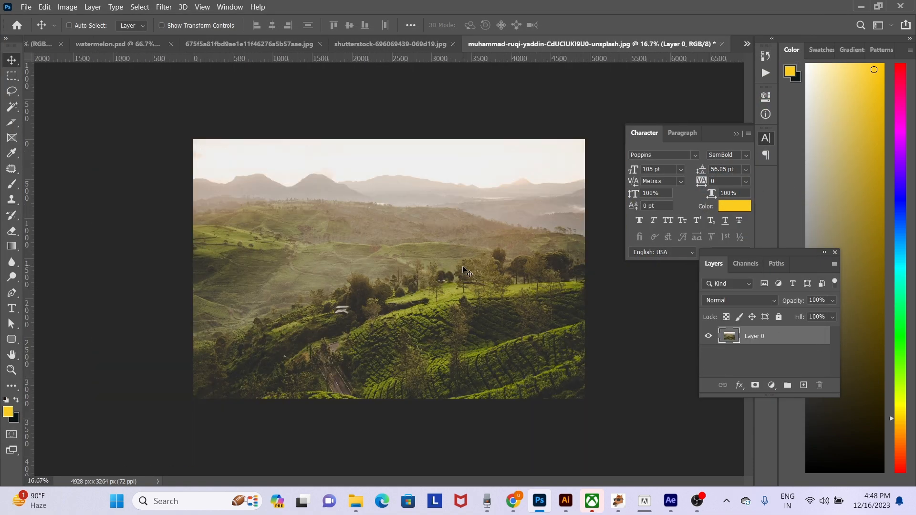
key("m")
left_click_drag(156, 163, 687, 268)
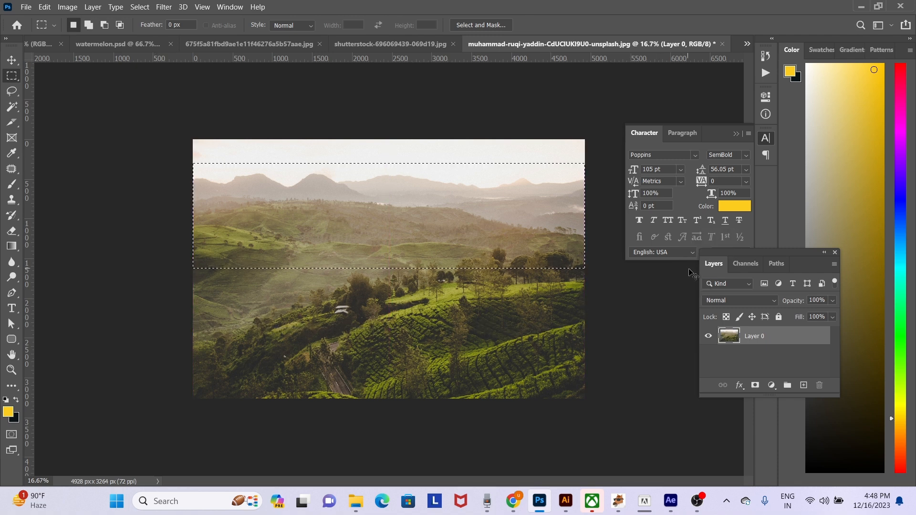
- Paste the copied mountain band into watermelon.psd and move it down so the sky shows above it
left_click(49, 45)
left_click(127, 44)
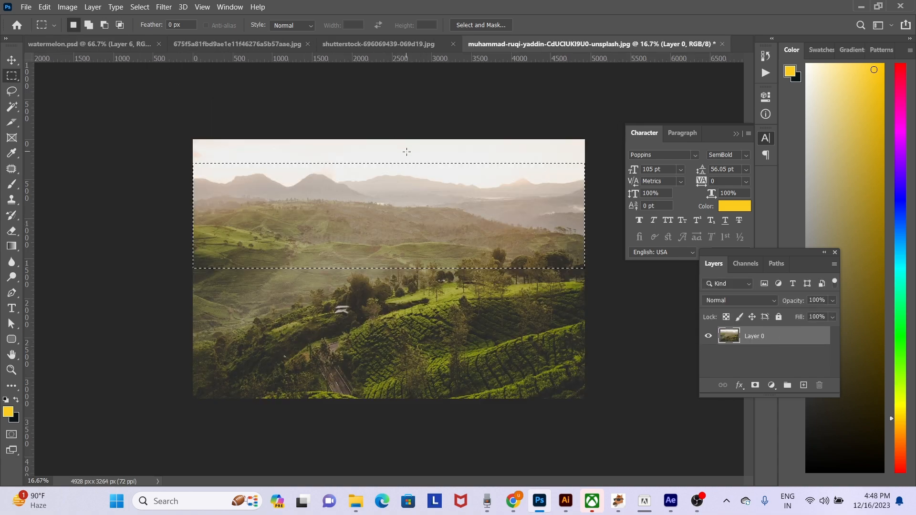
left_click(56, 45)
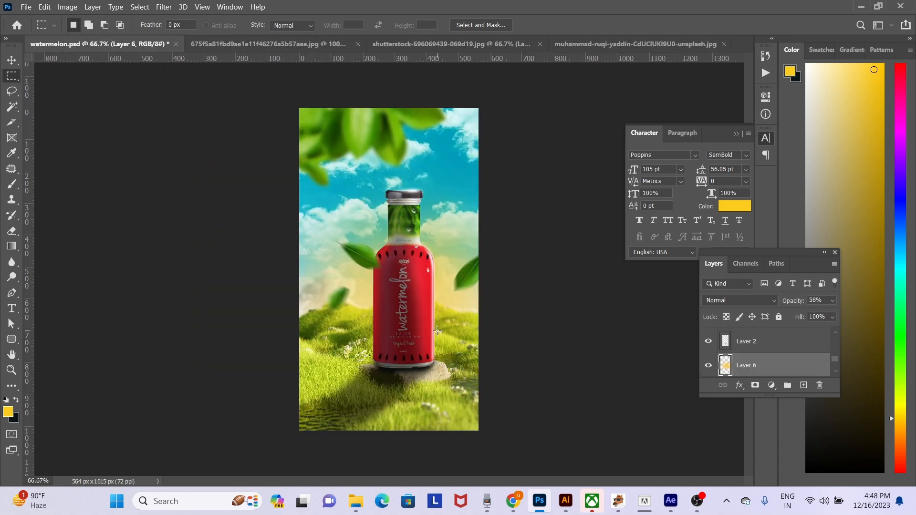
key("v")
key("ctrl+v")
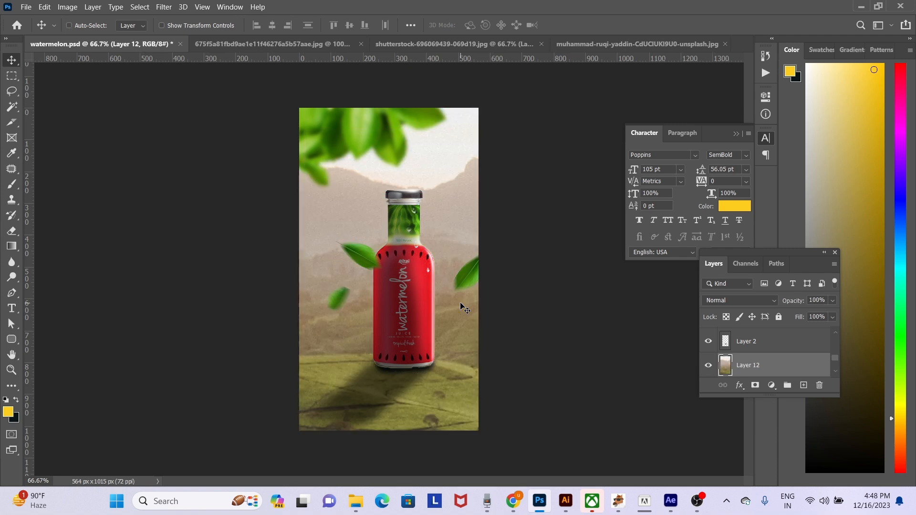
left_click_drag(460, 302, 348, 415)
key("ctrl+minus")
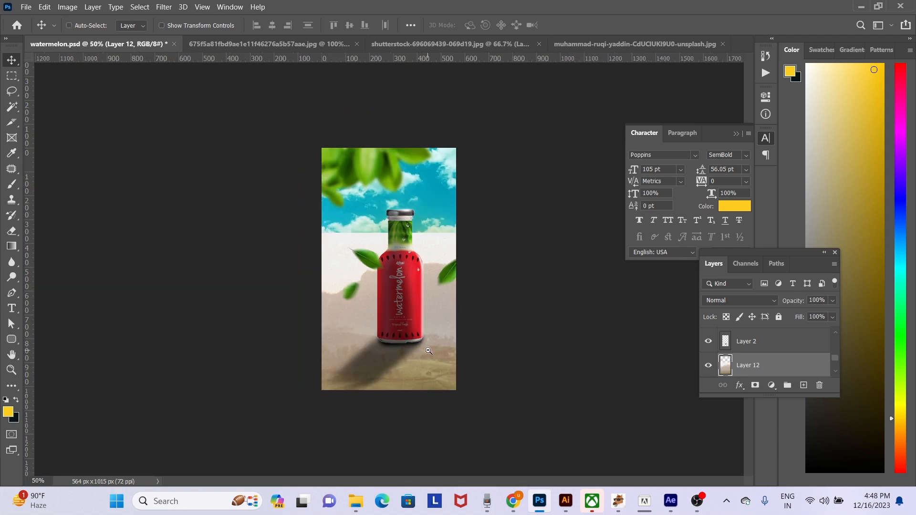
- Reorder the pasted mountain layer behind the bottle, directly above Layer 0 copy
key("ctrl+shift+bracketleft")
key("ctrl+bracketright")
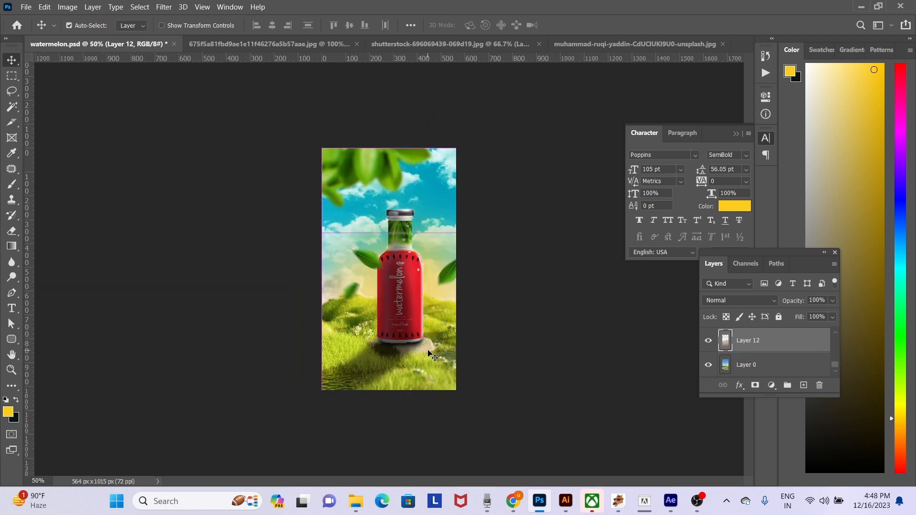
key("ctrl+bracketright")
- Scale the mountain layer to 34.50%, position it behind the bottle at the horizon and raise it above Layer 11
key("ctrl+t")
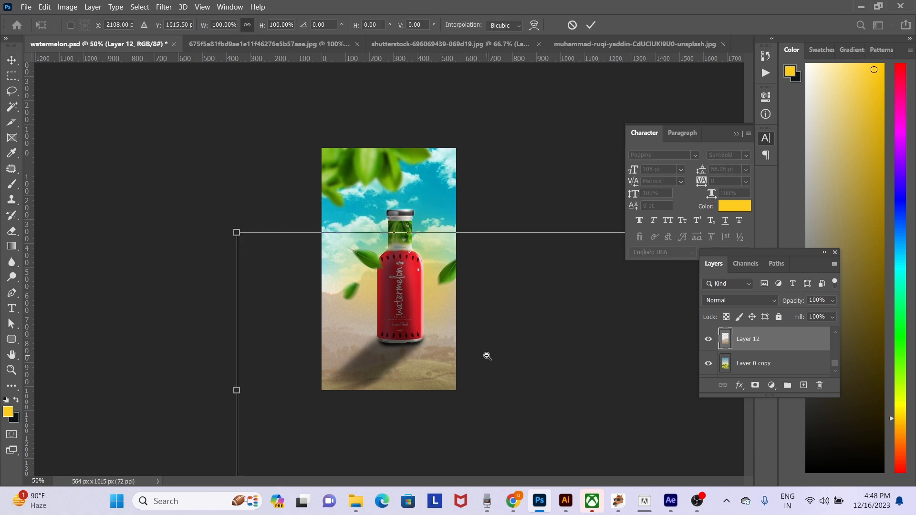
key("ctrl+minus")
left_click_drag(531, 346, 250, 260)
left_click_drag(399, 158, 399, 296)
left_click_drag(421, 344, 424, 285)
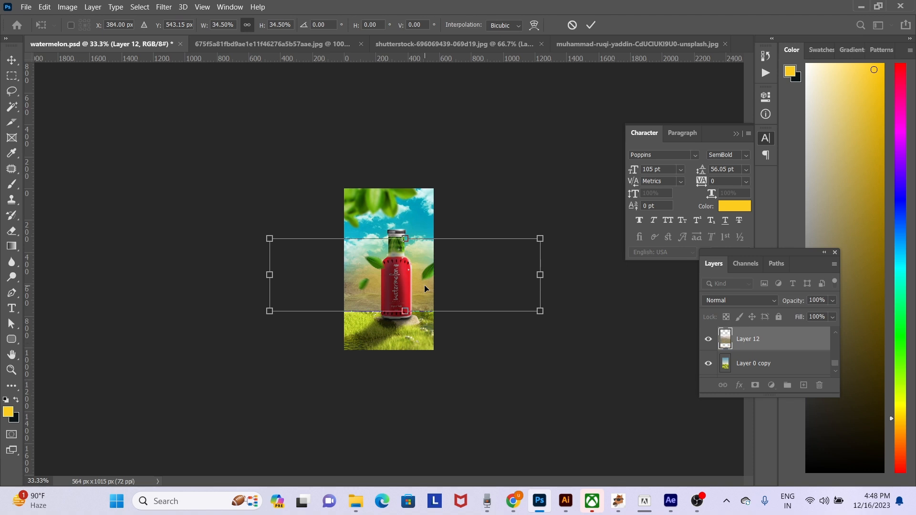
key("Return")
key("ctrl+bracketright")
left_click(426, 286, "ctrl")
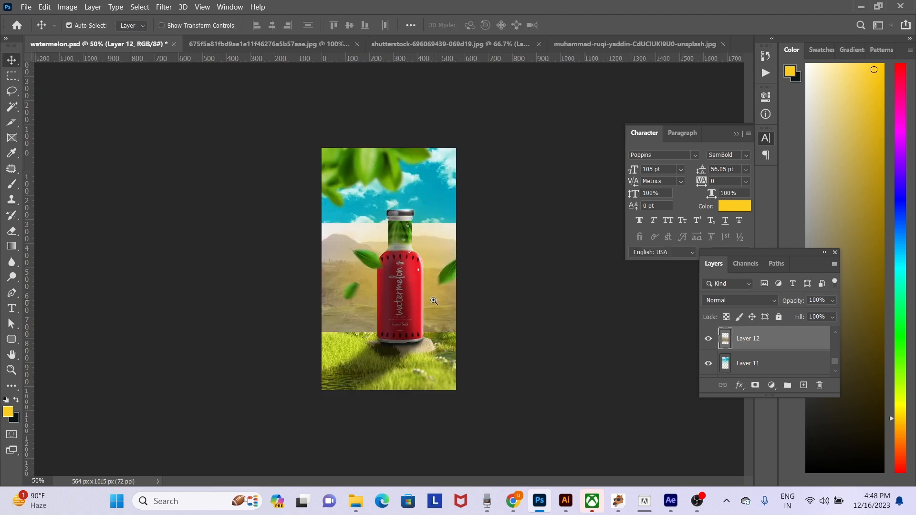
- Scale the mountain layer down further to 75.84% and shift it so its peaks sit beside the bottle
key("ctrl+t")
left_click_drag(615, 223, 517, 248)
left_click_drag(476, 292, 513, 280)
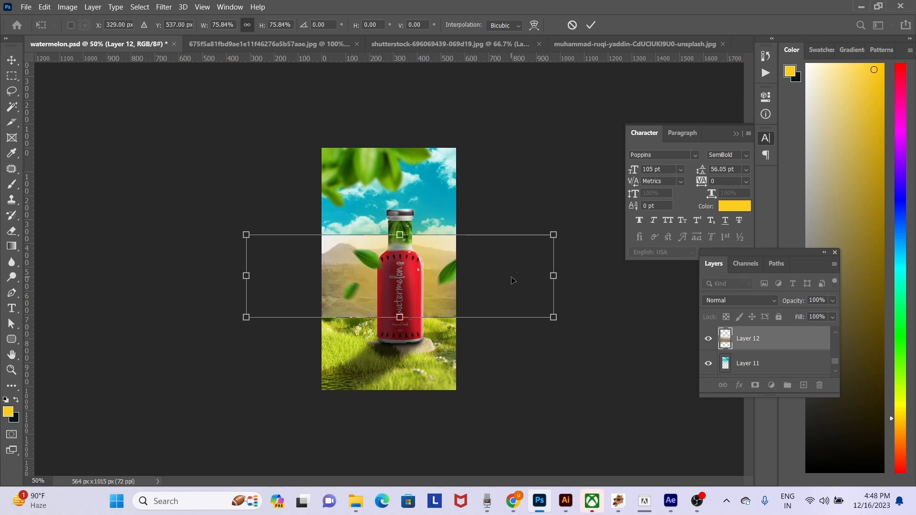
key("Return")
- Select the pale sky left of the bottle on the mountain layer with the Magic Wand and remove it
key("w")
left_click(364, 244)
key("Delete")
key("ctrl+d")
key("b")
left_click(414, 280, "ctrl")
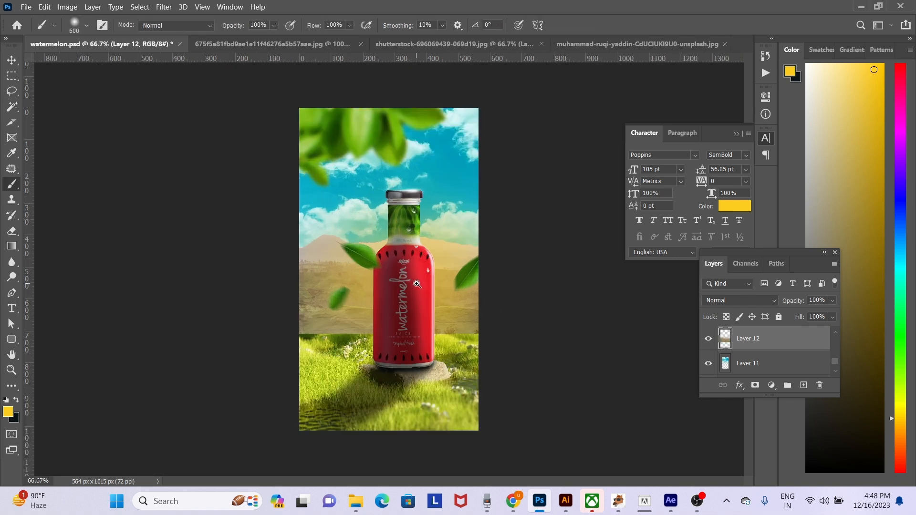
- Lower the mountain layer slightly and remove its remaining pale sky right of the bottle with the Magic Wand
key("v")
left_click_drag(356, 251, 353, 273)
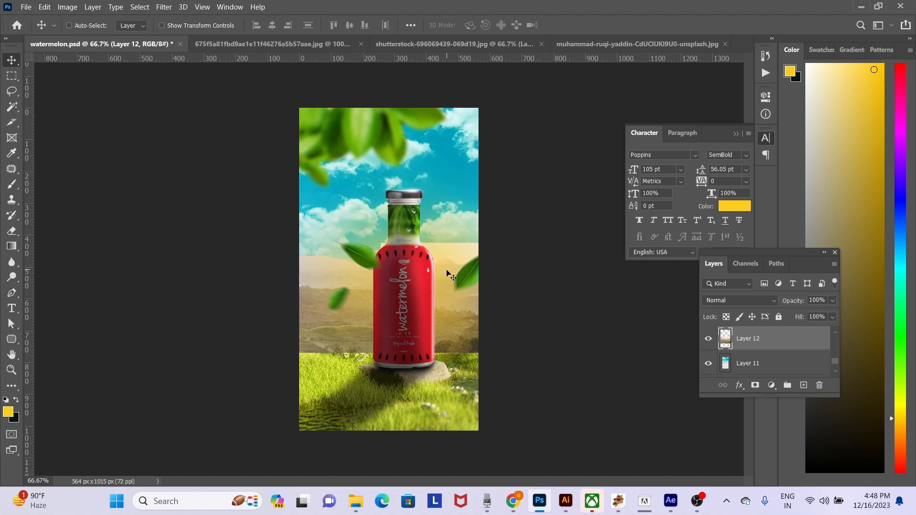
key("w")
left_click(465, 258)
key("Delete")
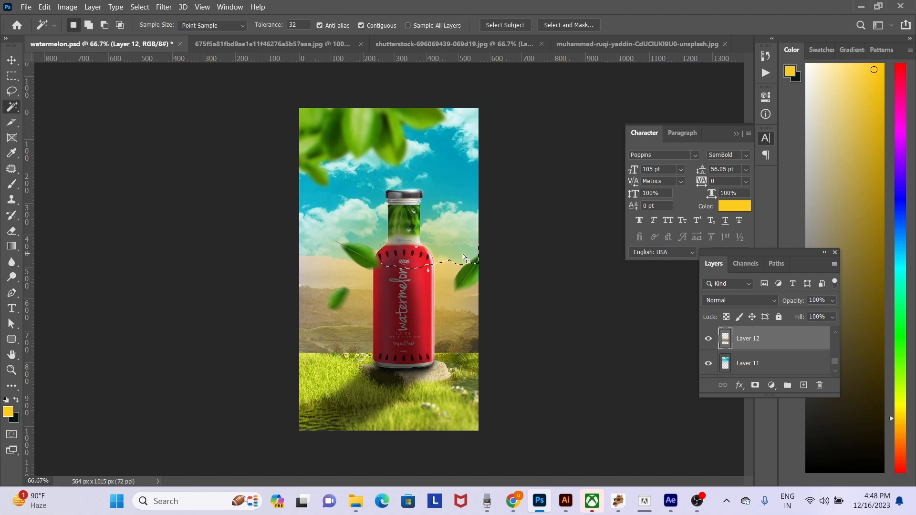
key("ctrl+d")
- Delete the mountain layer from the composition
key("v")
left_click_drag(471, 319, 364, 482)
key("Delete")
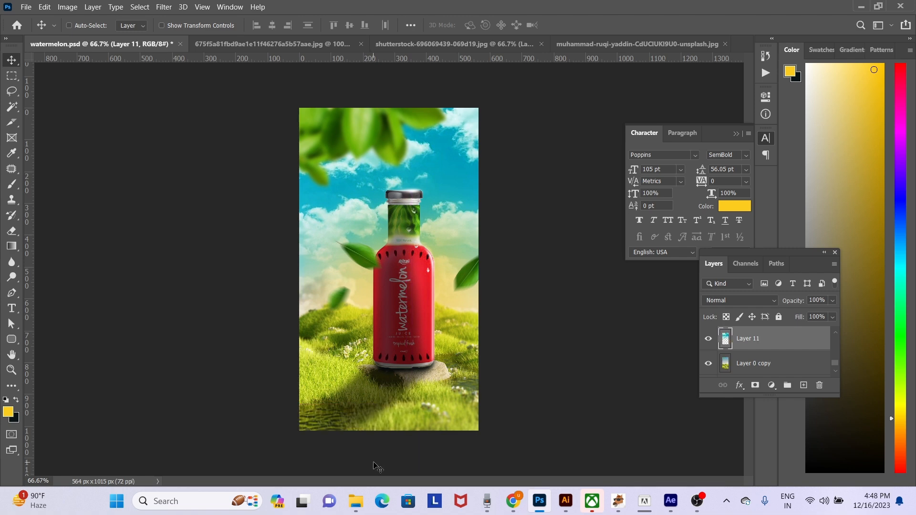
- Open the sun glow image pngwing.com (5) from the element folder on New Volume (D:)
key("ctrl+o")
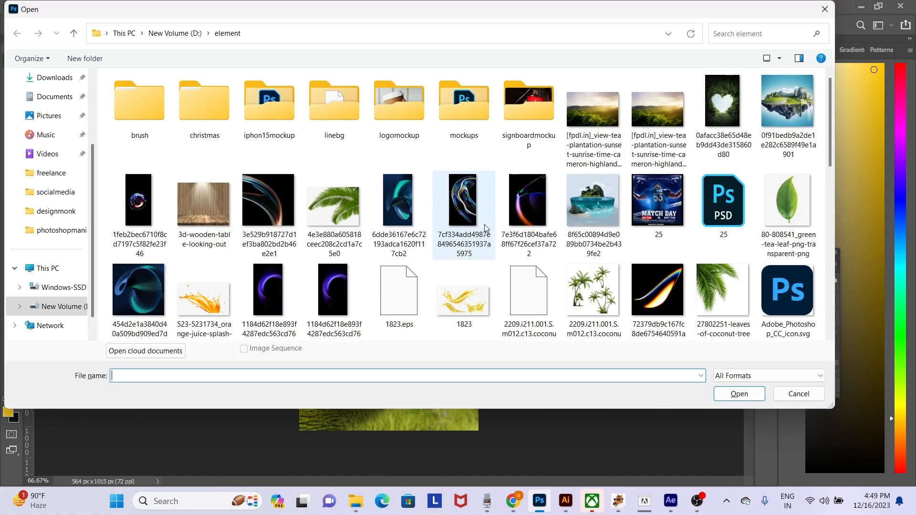
scroll(43, 229, "down", 1)
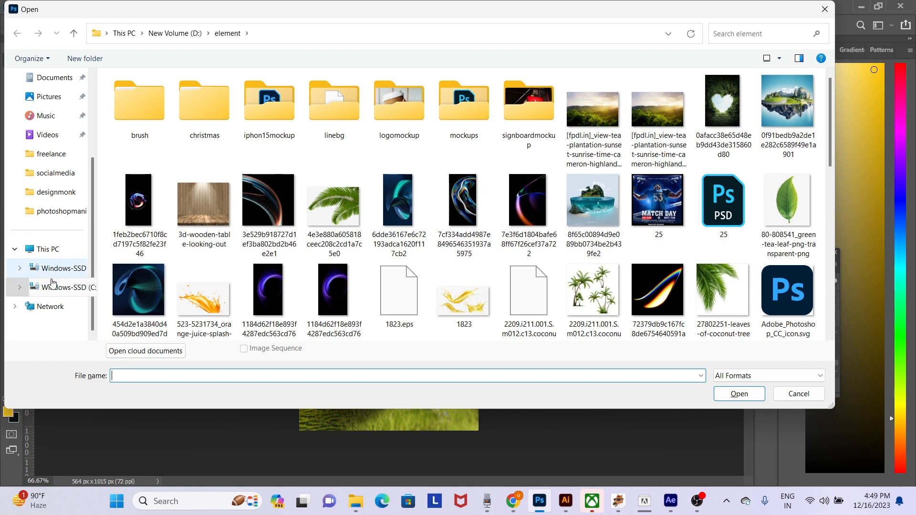
left_click(88, 286)
left_click(145, 183)
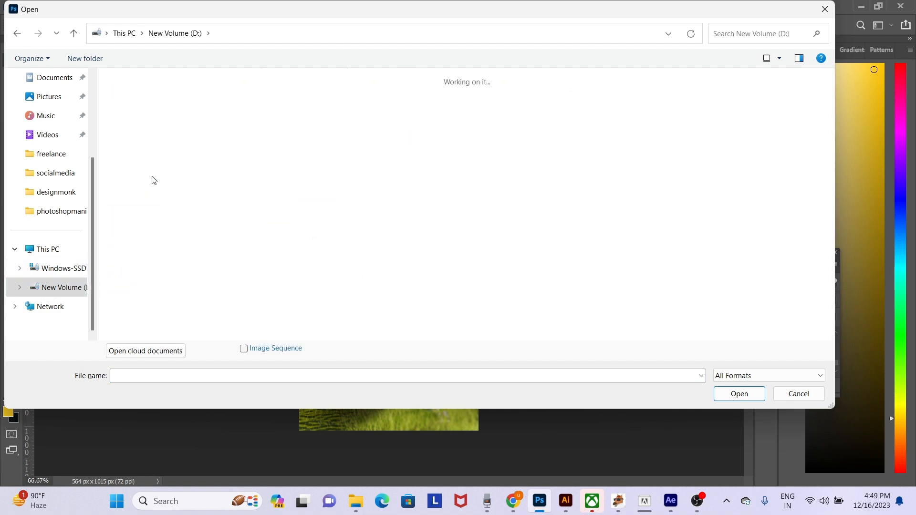
double_click(150, 177)
scroll(727, 245, "down", 4)
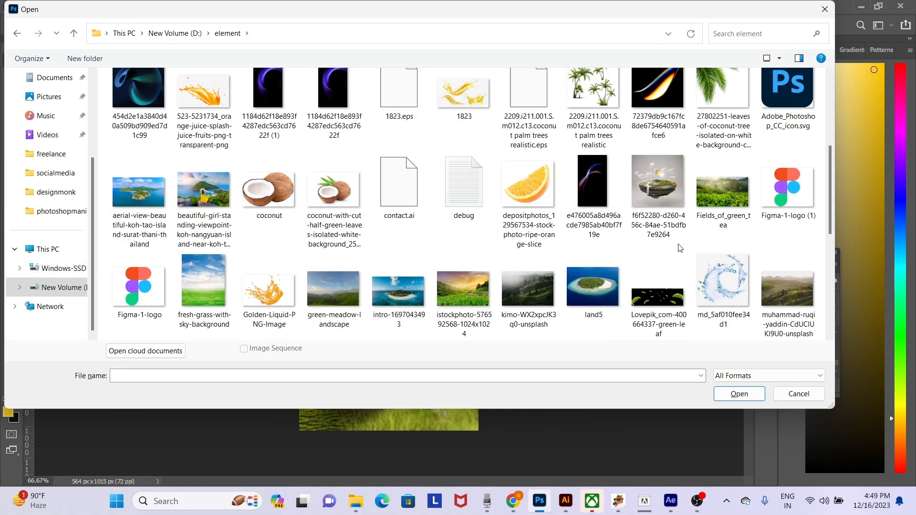
scroll(696, 248, "down", 6)
left_click(267, 188)
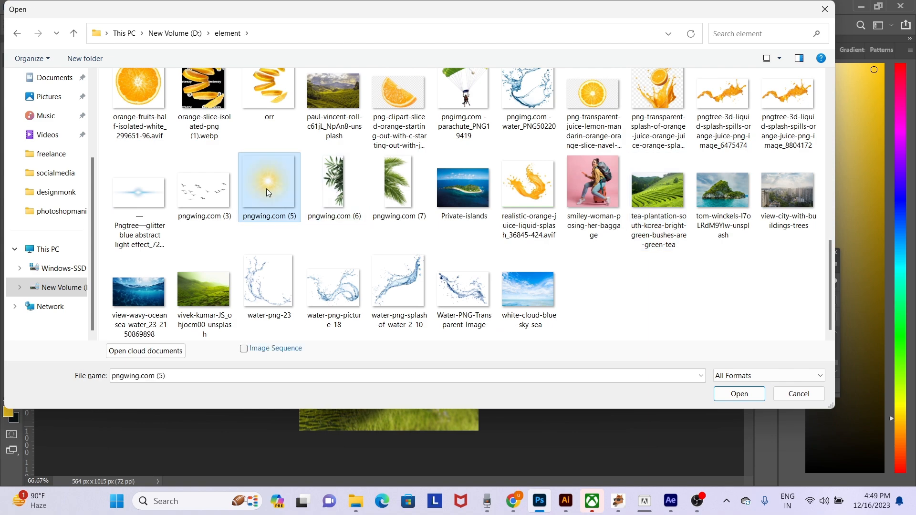
double_click(266, 188)
- Bring the sun glow into watermelon.psd below Layer 6, enlarge it and place it in the sky right of the bottle cap
left_click_drag(372, 244, 150, 44)
left_click_drag(50, 44, 479, 208)
key("ctrl")
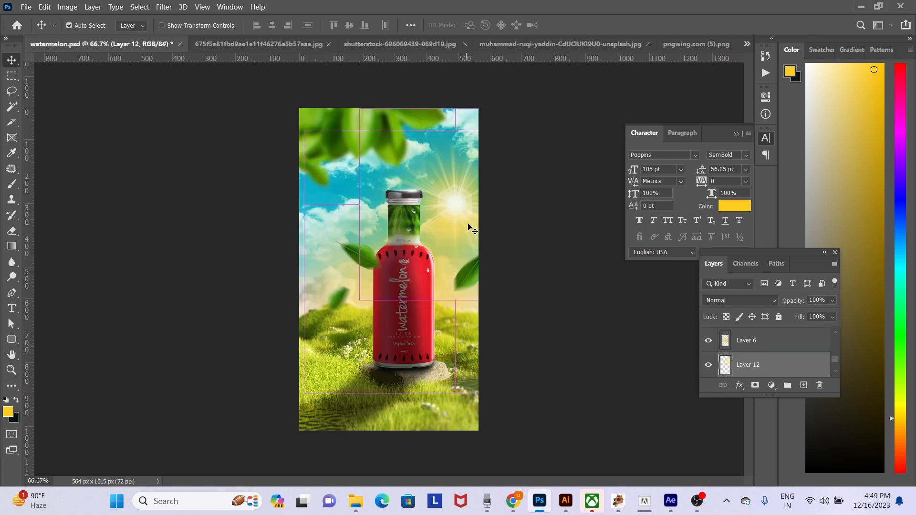
key("ctrl+t")
left_click_drag(551, 204, 615, 206)
left_click_drag(513, 204, 491, 182)
key("Return")
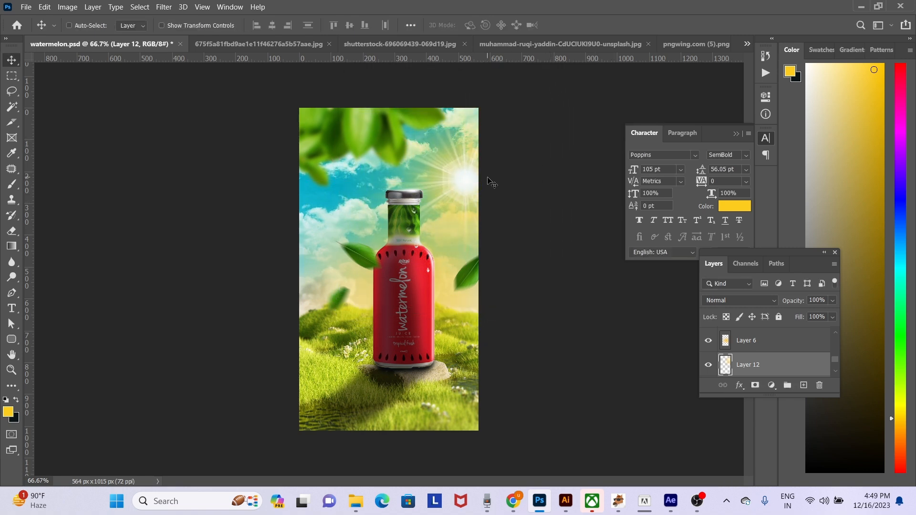
- Apply a Gaussian Blur with a 3.6 pixel radius to the sun glow layer
left_click(163, 7)
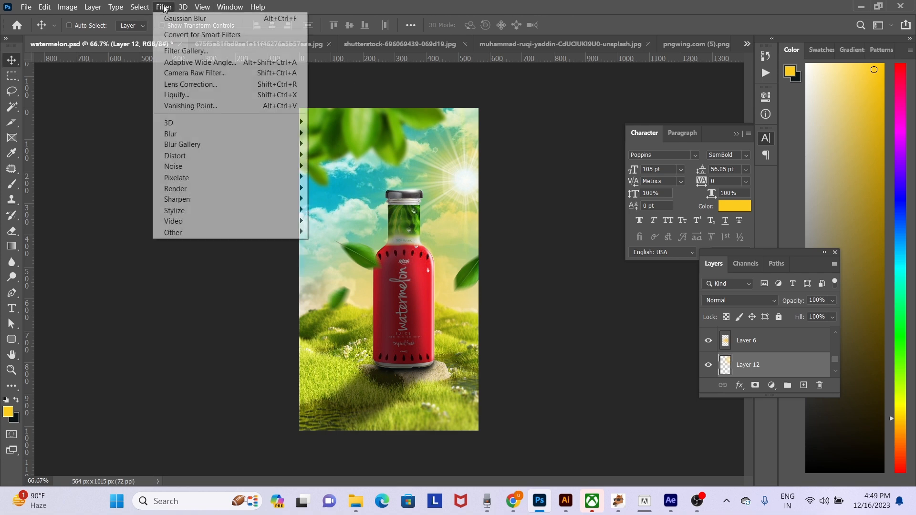
mouse_move(224, 135)
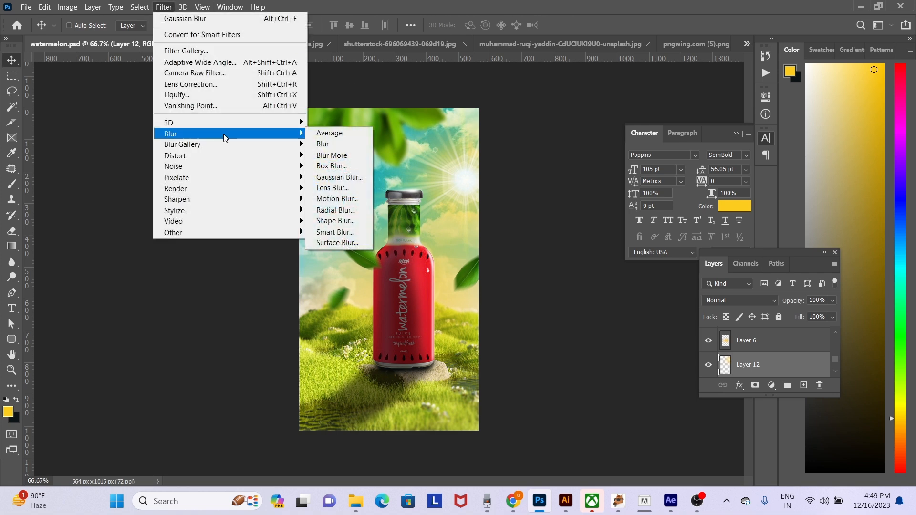
left_click(343, 177)
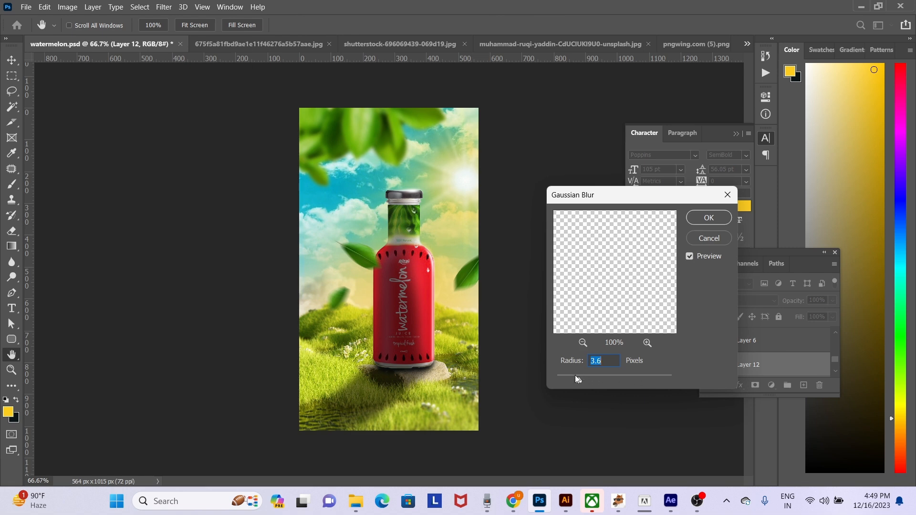
key("Return")
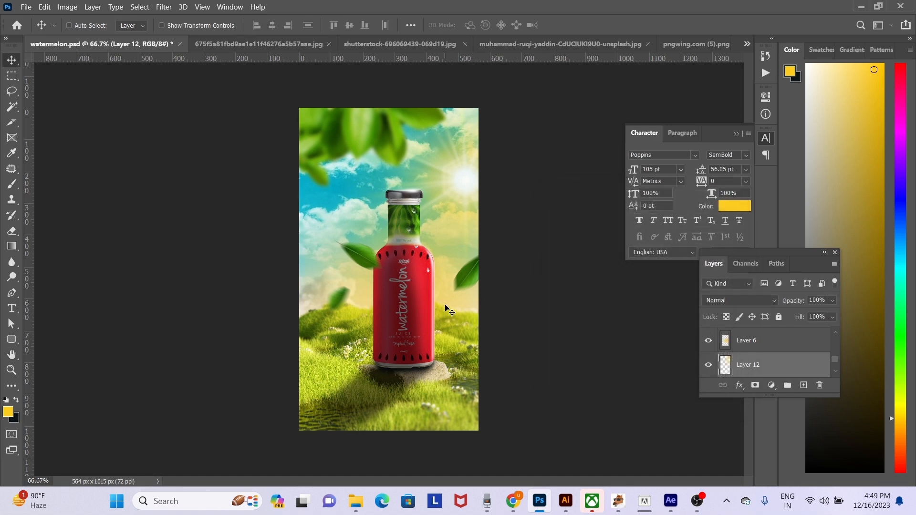
- Duplicate the leaf right of the bottle onto the bottle's right edge and turn the copy black with Hue/Saturation's Lightness
right_click(471, 279)
left_click(485, 288)
left_click_drag(475, 282, 448, 319)
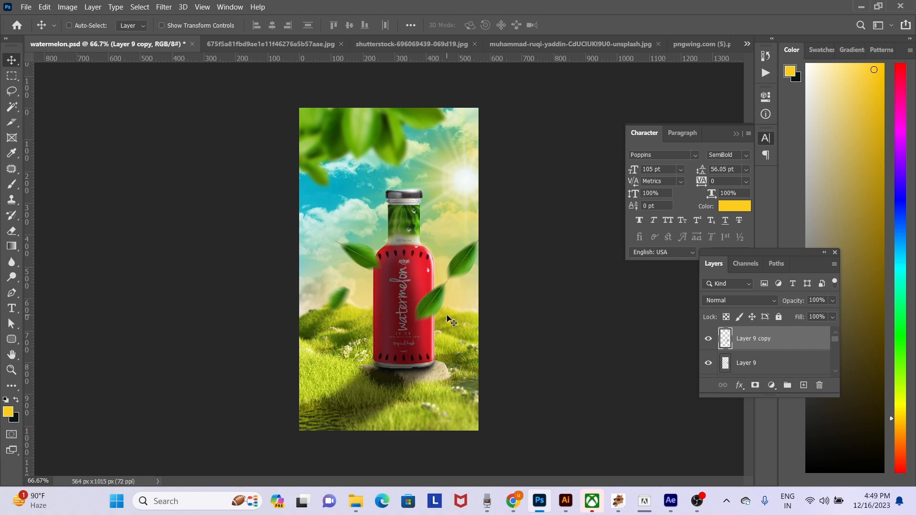
key("ctrl+u")
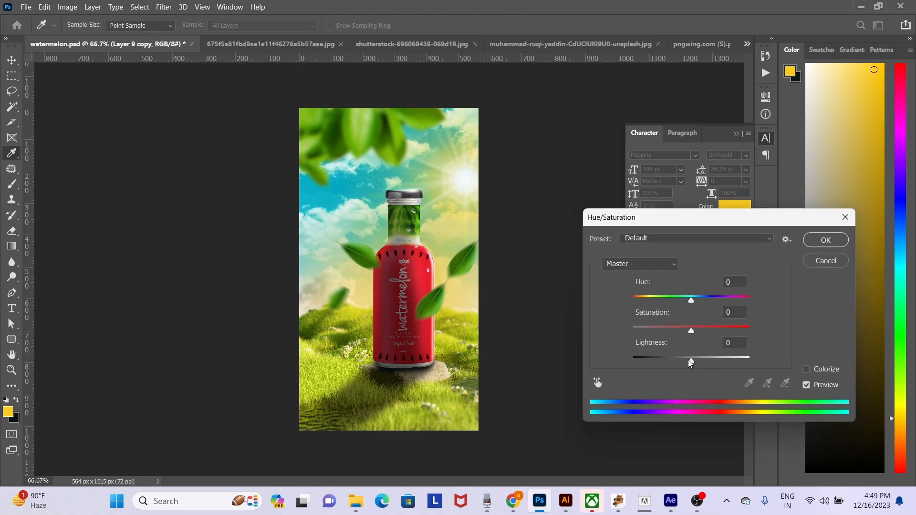
left_click_drag(690, 363, 597, 363)
key("Return")
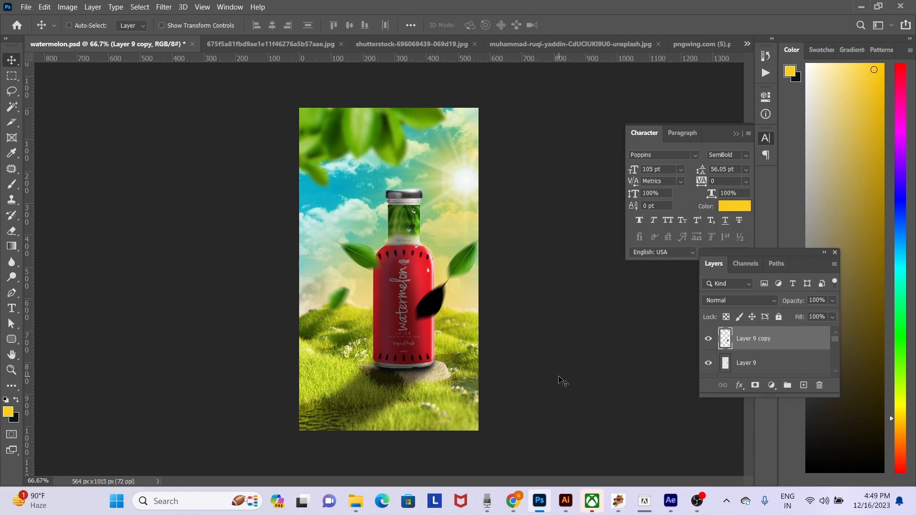
- Keep the black leaf's blend mode at Normal, set its opacity to 50% and move it to the bottle's lower right
left_click(745, 297)
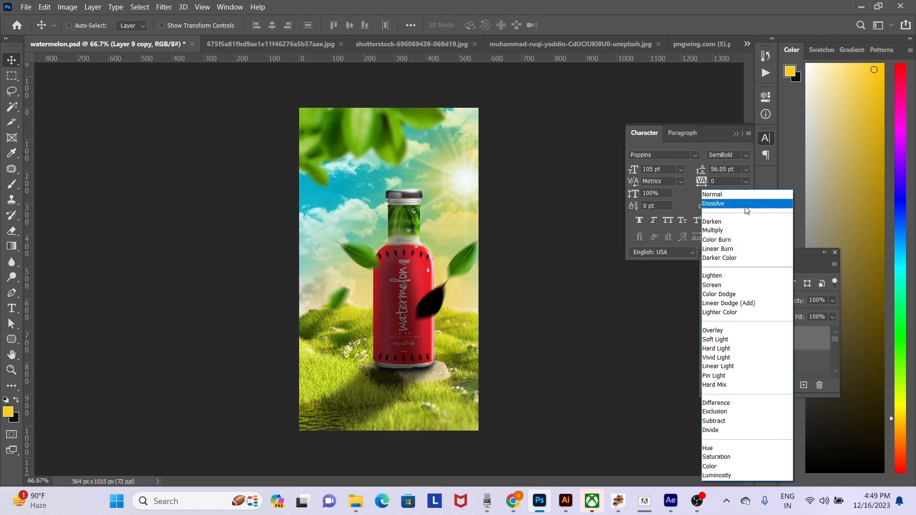
left_click(748, 191)
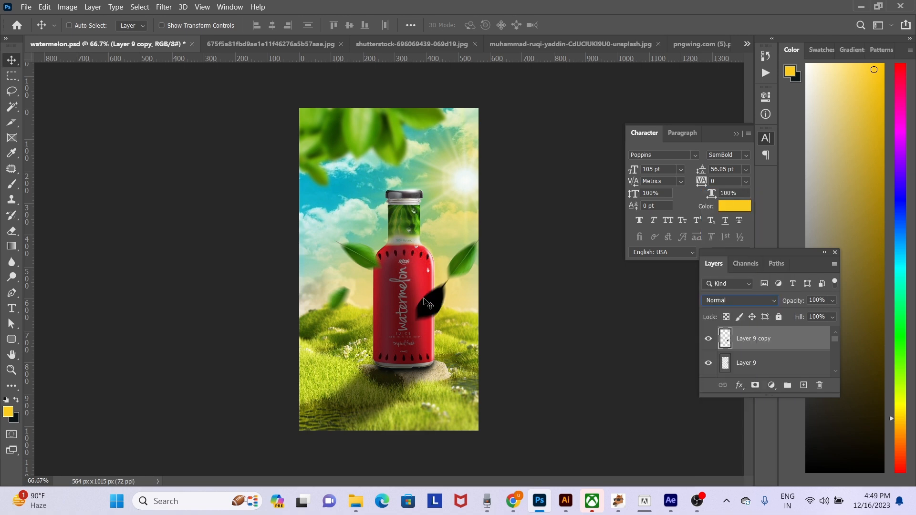
key("5")
left_click_drag(446, 313, 432, 353)
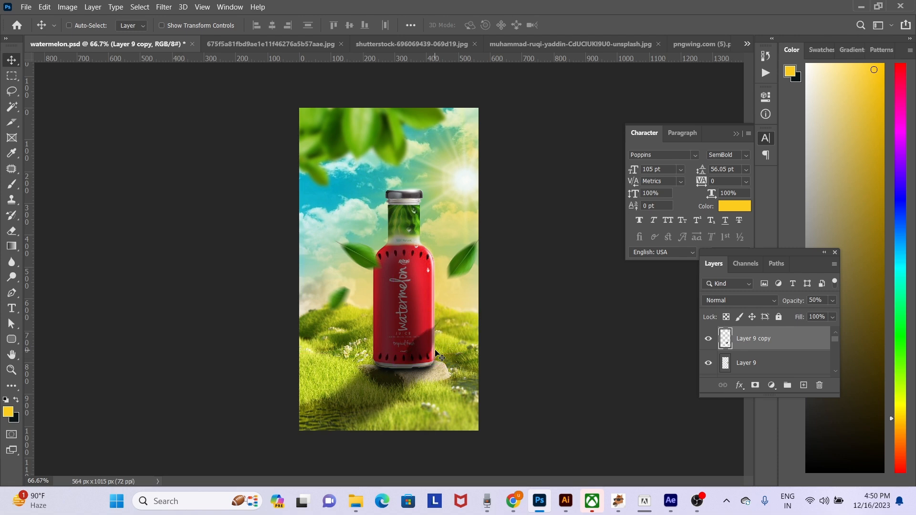
- Erase the leaf shadow outside the bottle with a 150 px eraser and move the shadow up beside the watermelon lettering
key("e")
key("bracketleft")
key("bracketleft")
key("bracketleft")
key("bracketleft")
key("bracketleft")
key("bracketleft")
key("bracketleft")
key("bracketleft")
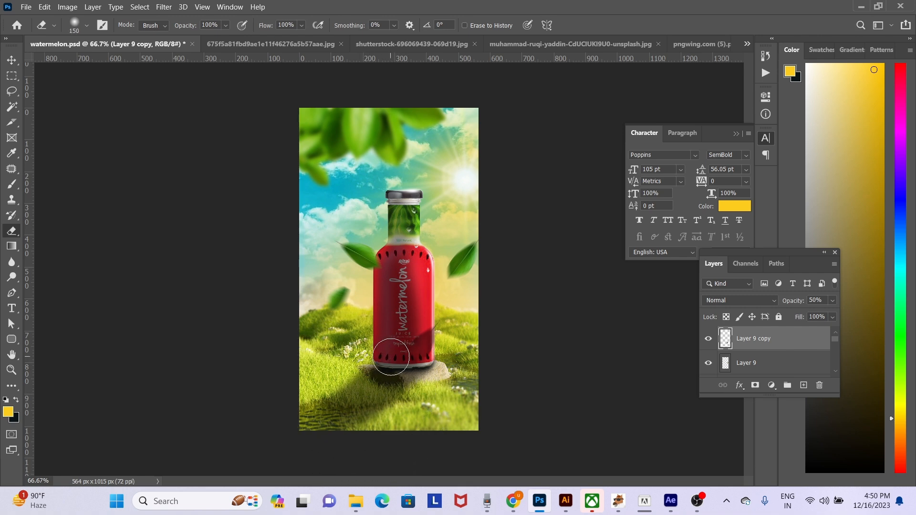
key("v")
left_click_drag(442, 345, 436, 311)
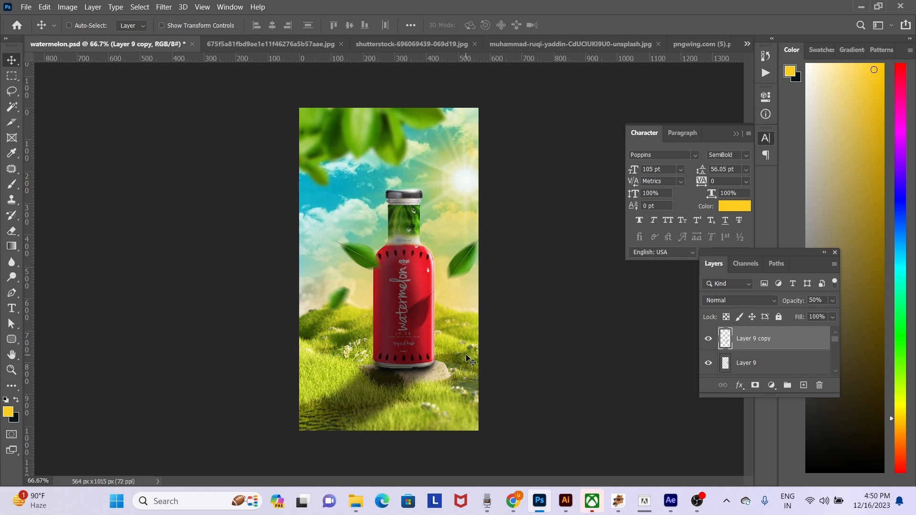
- Move the right leaf on Layer 9 closer to the bottle and shift the left leaves on Layer 10 slightly outward
right_click(470, 262)
left_click(491, 278)
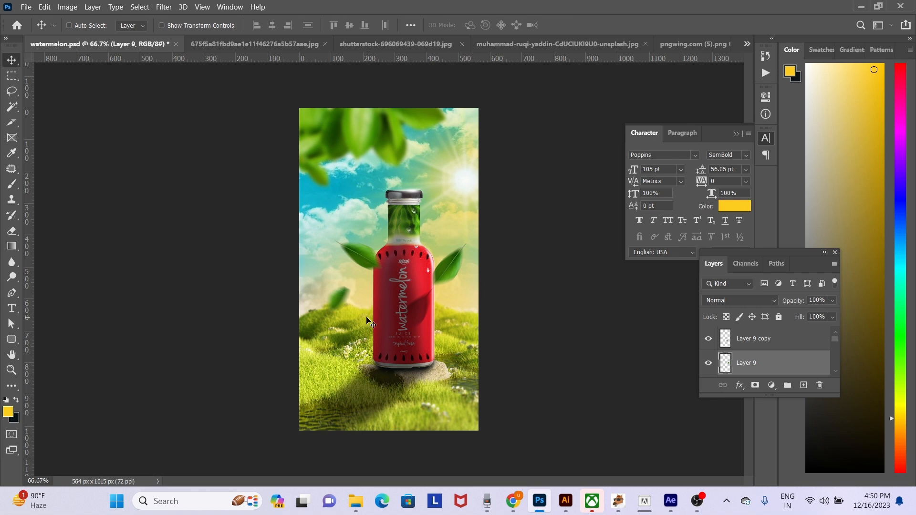
right_click(351, 306)
left_click(350, 306)
left_click_drag(350, 306, 333, 316)
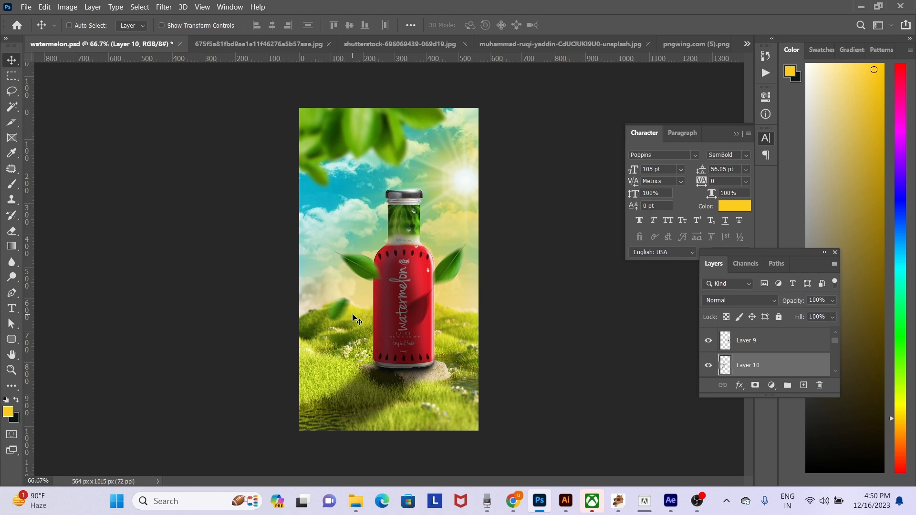
left_click_drag(353, 313, 342, 305)
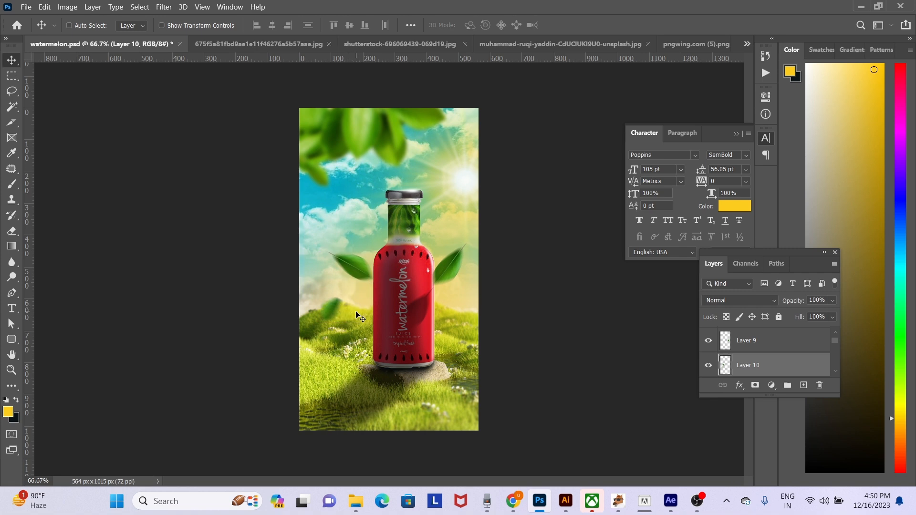
- Brighten the leaves on Layer 10 and Layer 9 with a 175 px Dodge tool set to Midtones at 50% exposure
left_click(13, 277)
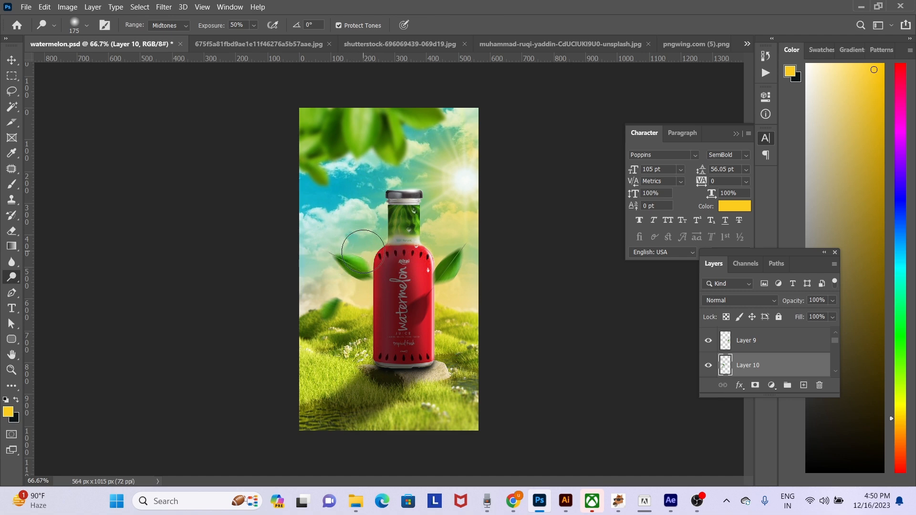
key("v")
right_click(453, 262)
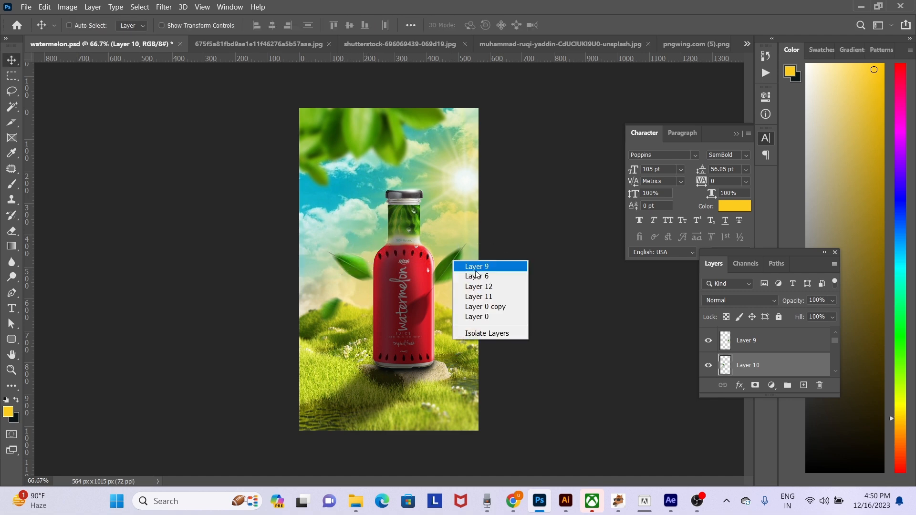
left_click(476, 269)
left_click(12, 276)
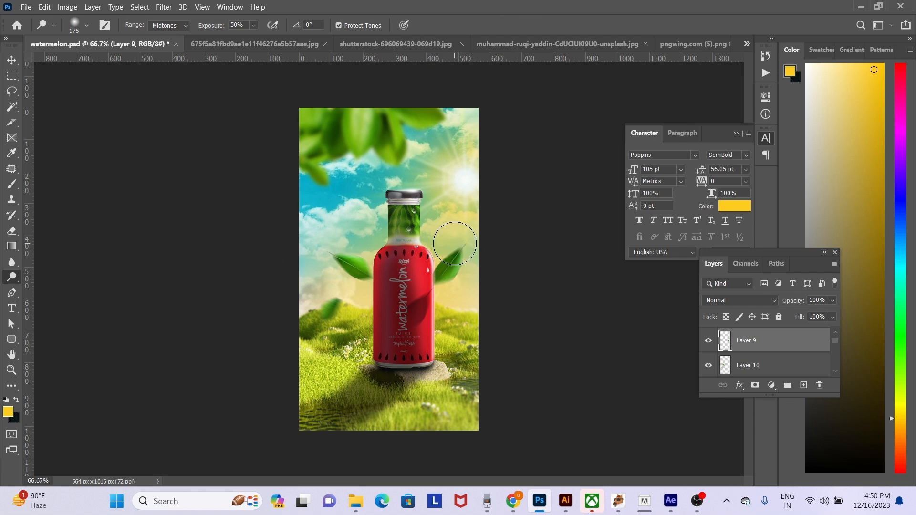
mouse_move(446, 248)
left_mouse_down()
mouse_move(448, 256)
mouse_move(444, 247)
left_mouse_up()
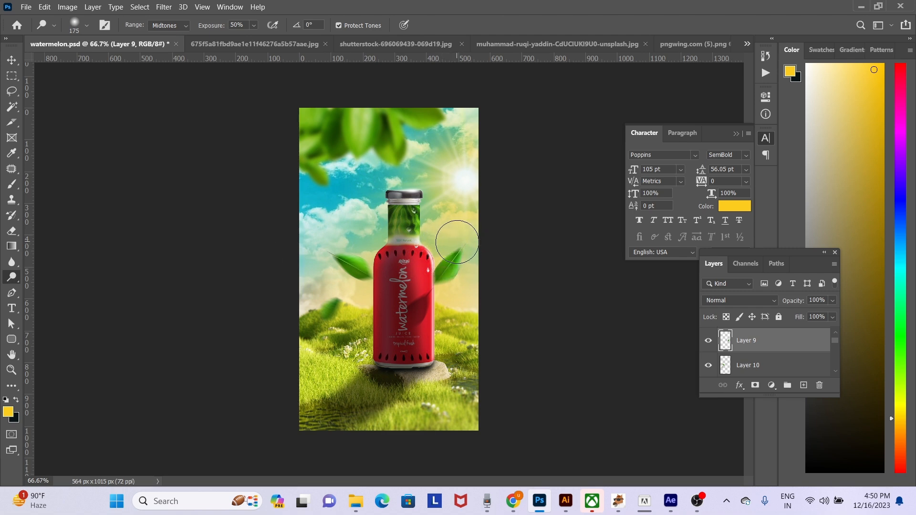
- Duplicate the left leaves on Layer 10 and place the copy lower down, over the grass beside the bottle
key("v")
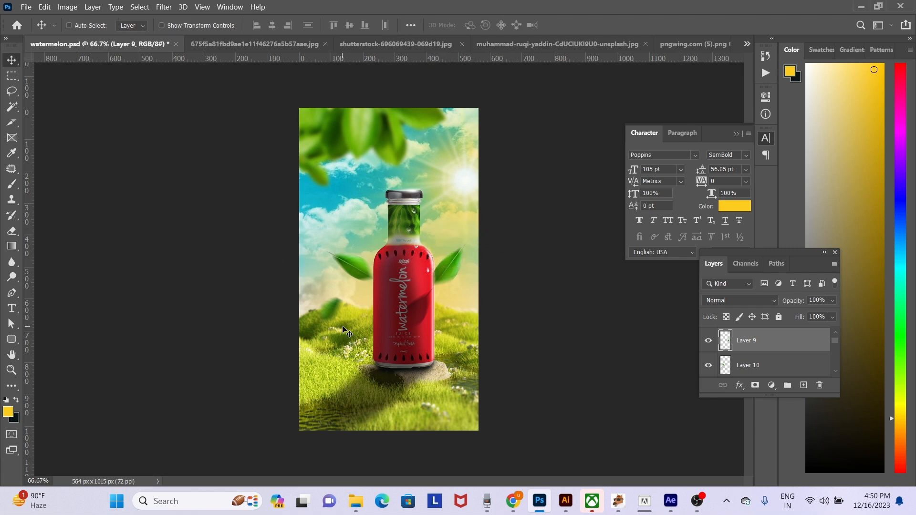
right_click(336, 307)
left_click(352, 315)
left_click_drag(350, 313, 328, 392, "alt")
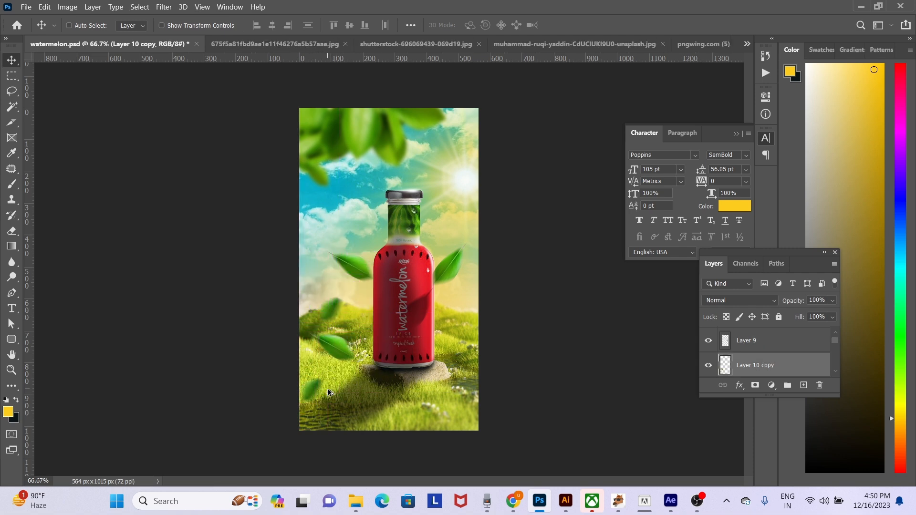
- Turn the duplicated leaves solid black by lowering their lightness to the minimum with Hue/Saturation
key("ctrl+u")
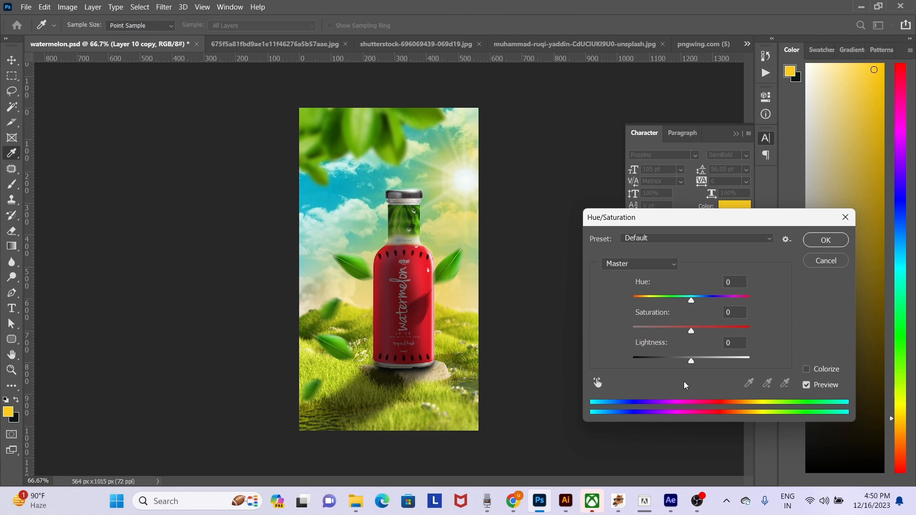
left_click_drag(692, 365, 634, 365)
key("Escape")
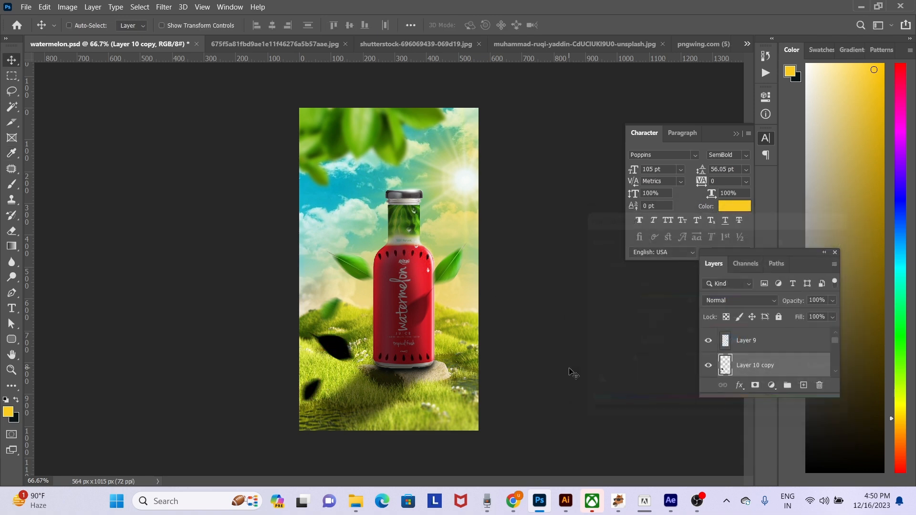
- Set the black leaves' layer opacity to 55% and shift them slightly down and outward on the grass
key("5")
key("5")
left_click_drag(393, 356, 379, 372)
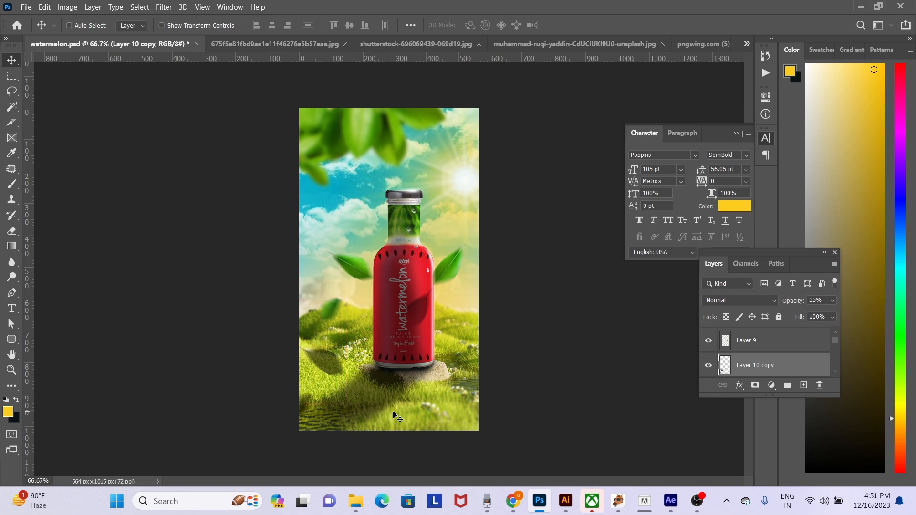
- Soften the leaf shadows on the grass with a Gaussian Blur of 7.4 px radius and check the result up close
left_click(162, 8)
mouse_move(231, 138)
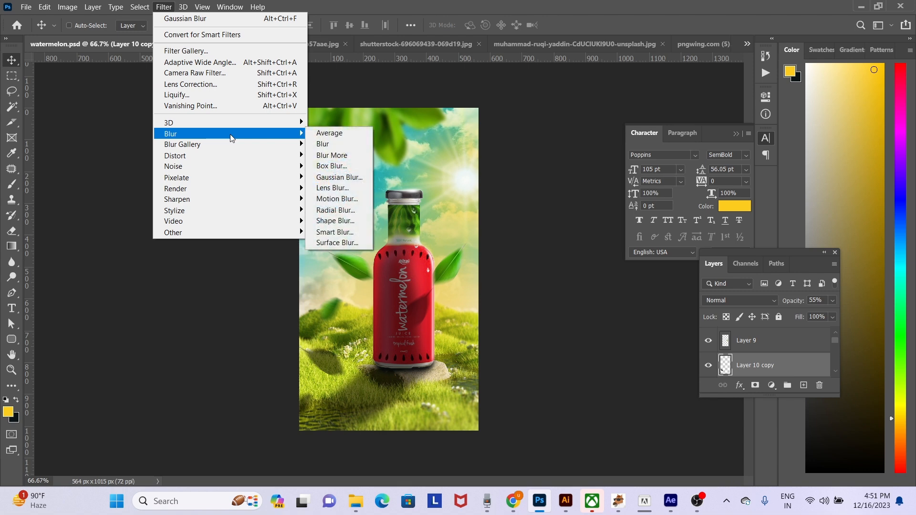
left_click(358, 179)
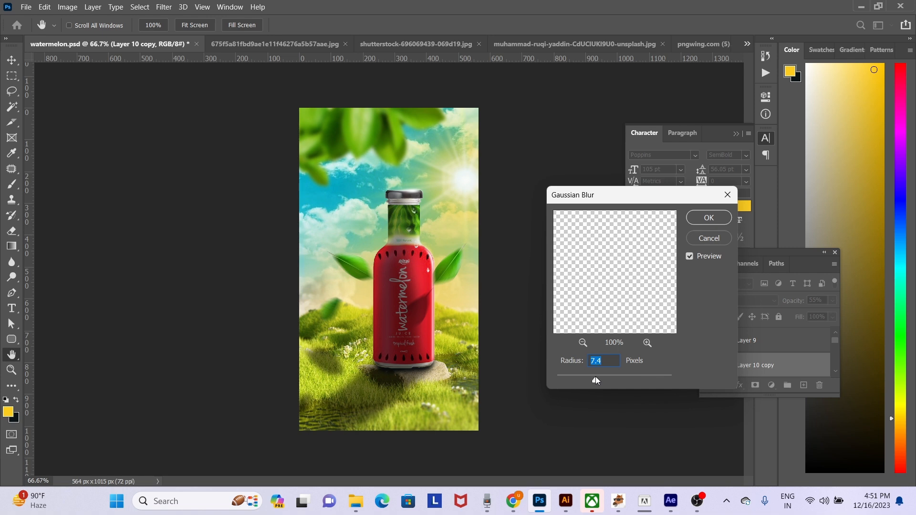
key("Return")
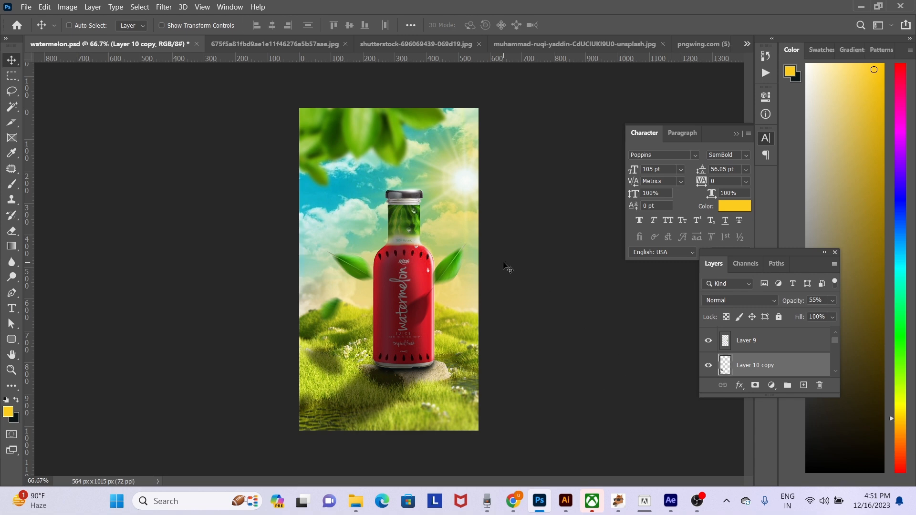
left_click(454, 244, "ctrl")
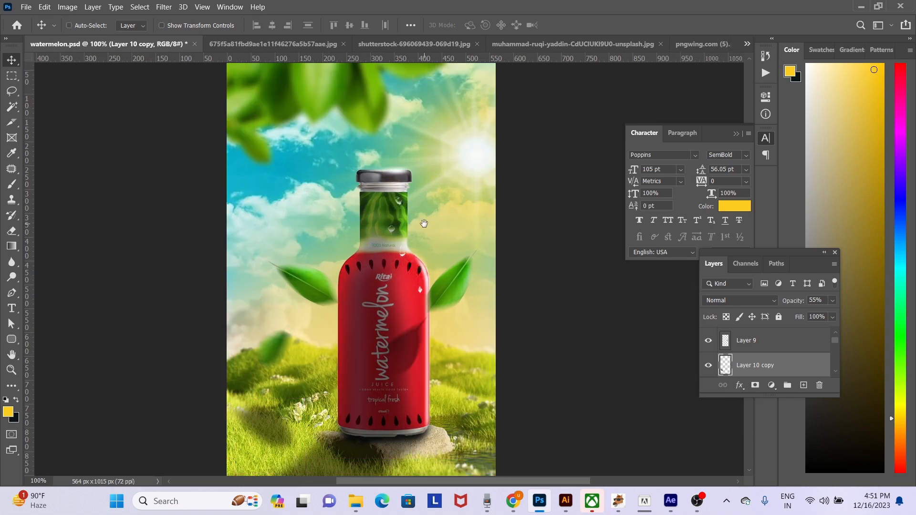
left_click(412, 209, "alt")
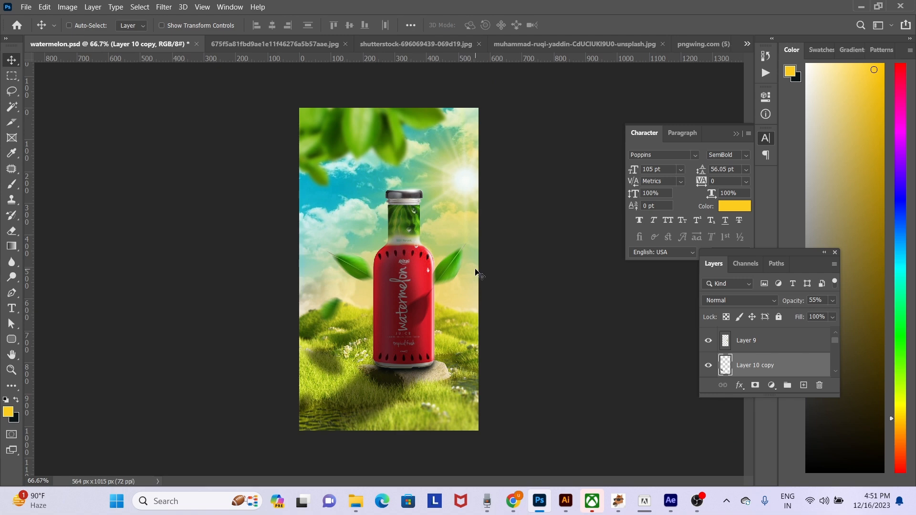
- Add a new layer filled with a soft yellow and bring it to the top of the layer stack
key("ctrl+shift+n")
key("Return")
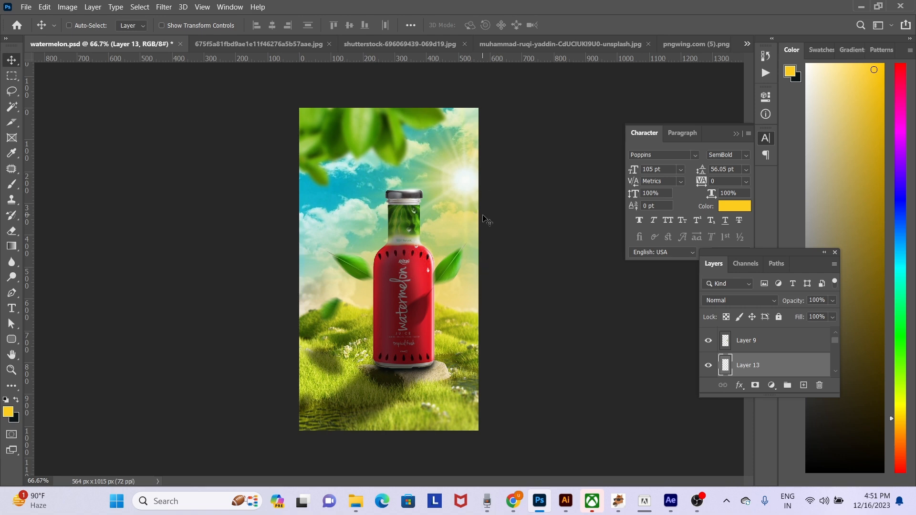
key("b")
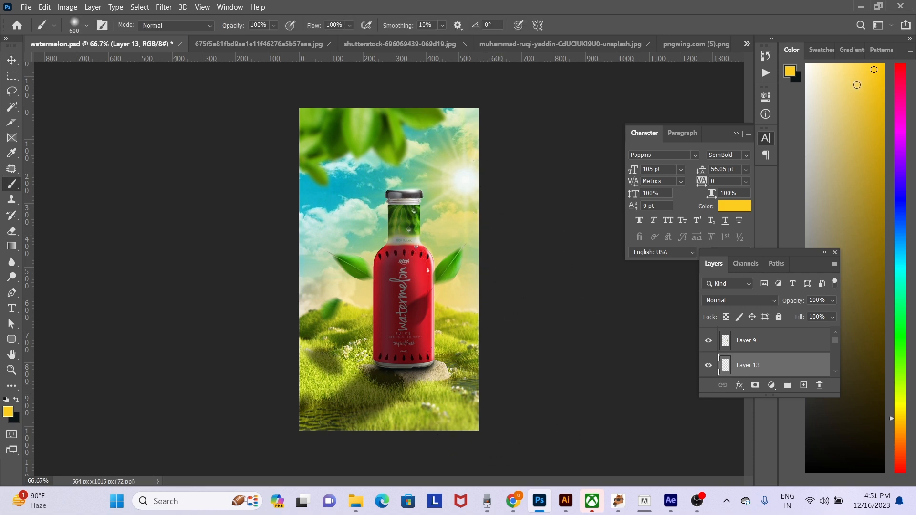
key("alt+BackSpace")
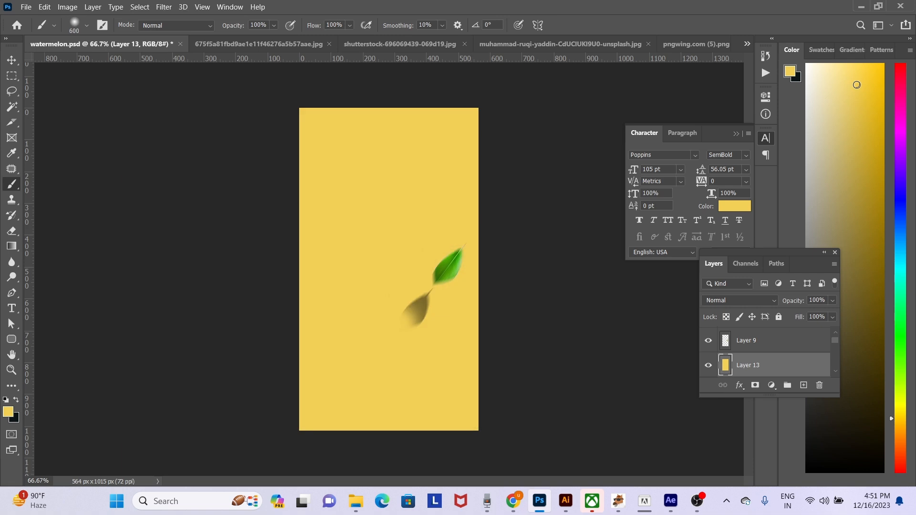
key("ctrl+shift+bracketright")
- Set the yellow fill layer's opacity to 40% and its blend mode to Vivid Light
key("v")
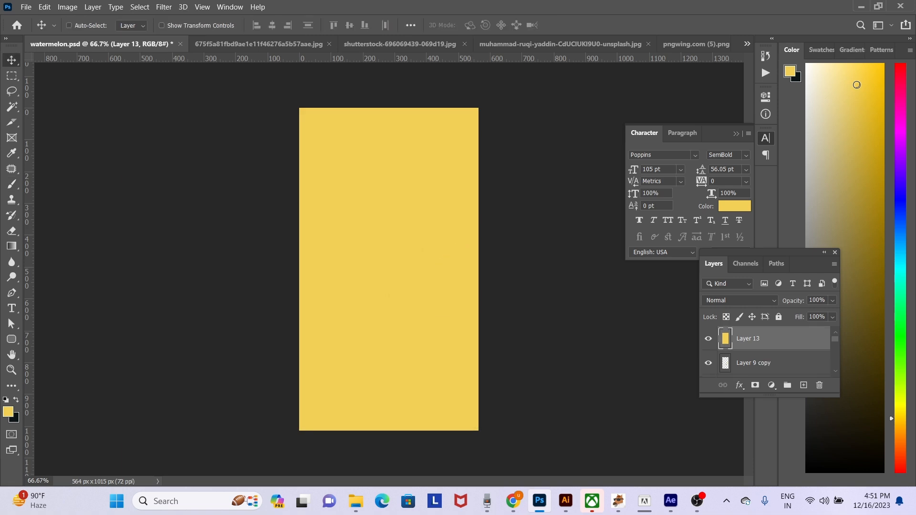
key("1")
key("4")
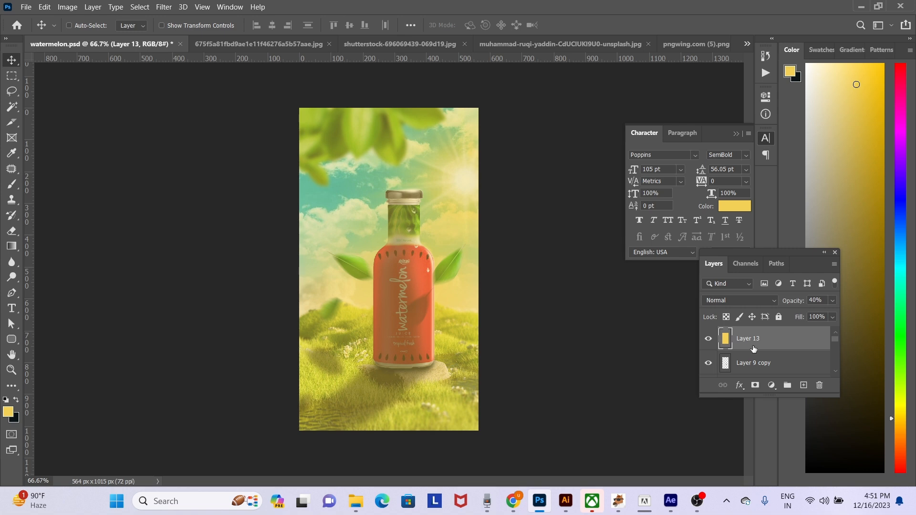
left_click(750, 299)
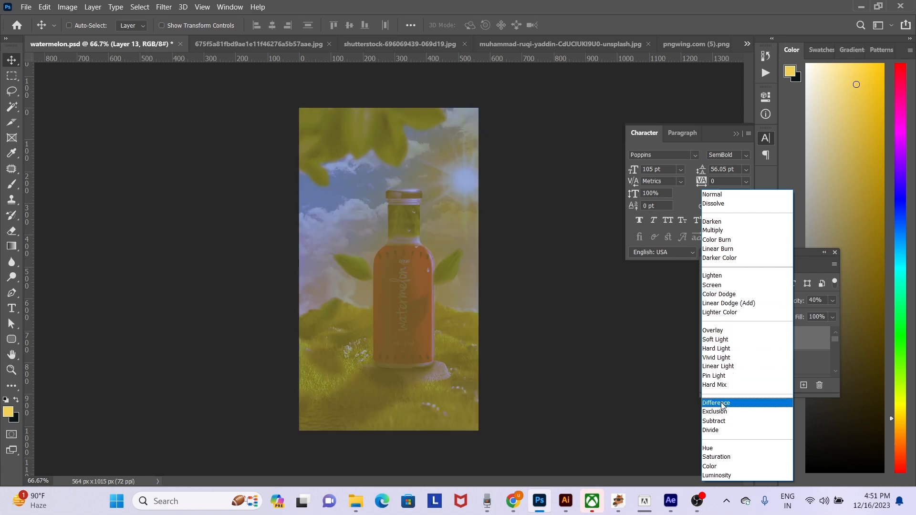
left_click(724, 359)
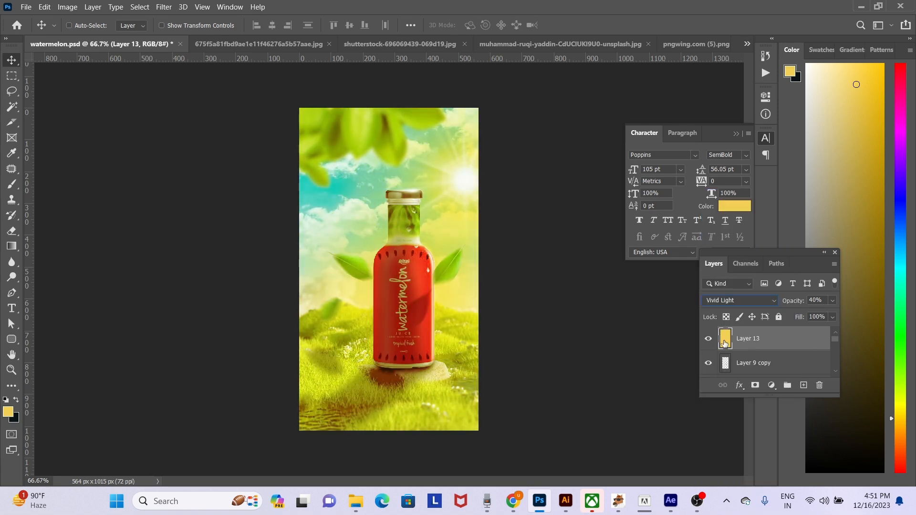
- Partially erase the yellow tint along the image's left side and lower grass with an 800 px eraser at 40% opacity
key("e")
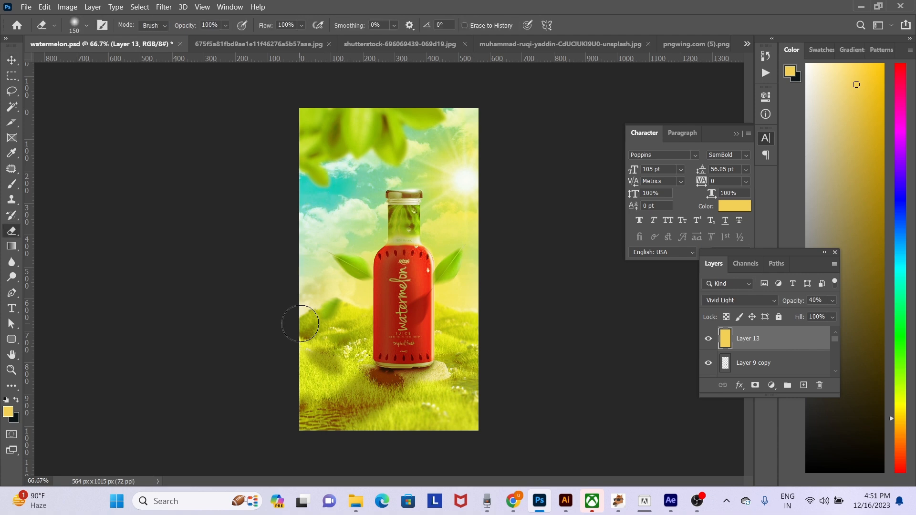
key("bracketright")
key("bracketright")
key("bracketright")
key("bracketright")
key("bracketright")
key("bracketright")
key("bracketright")
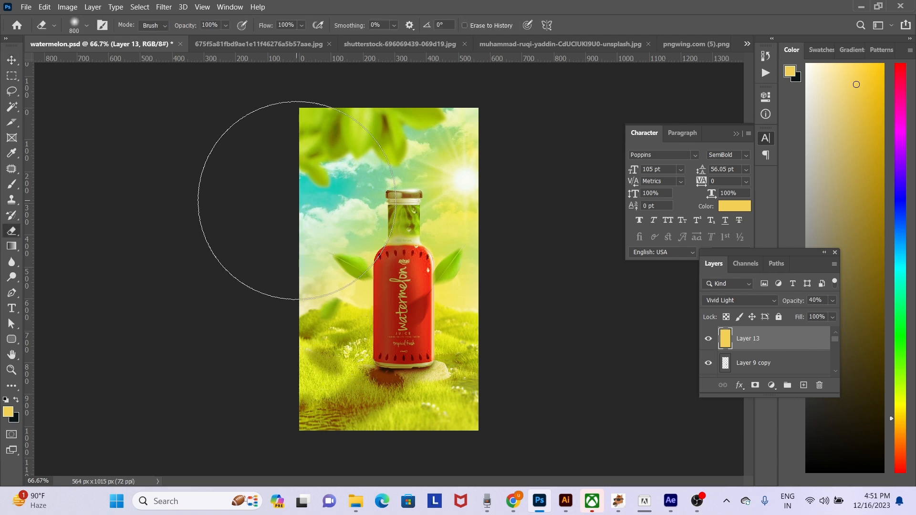
left_click_drag(295, 202, 285, 330)
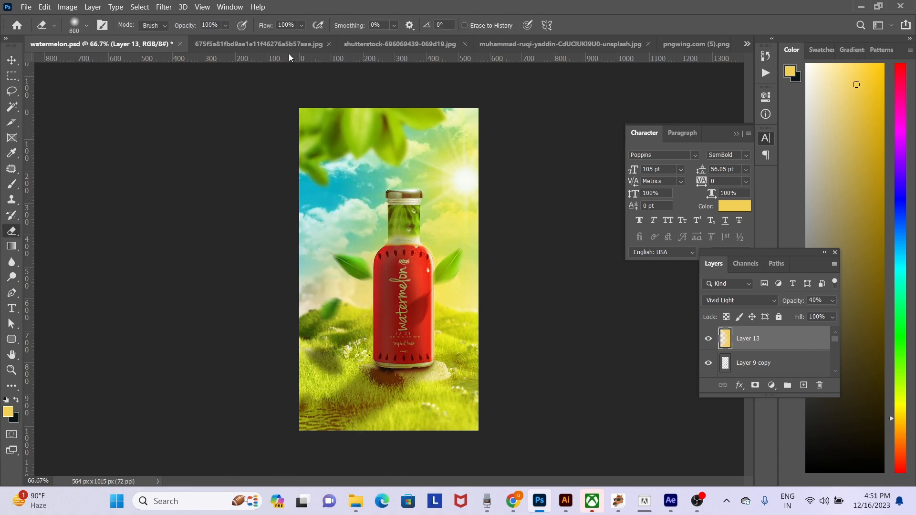
key("ctrl+z")
left_click_drag(226, 25, 206, 41)
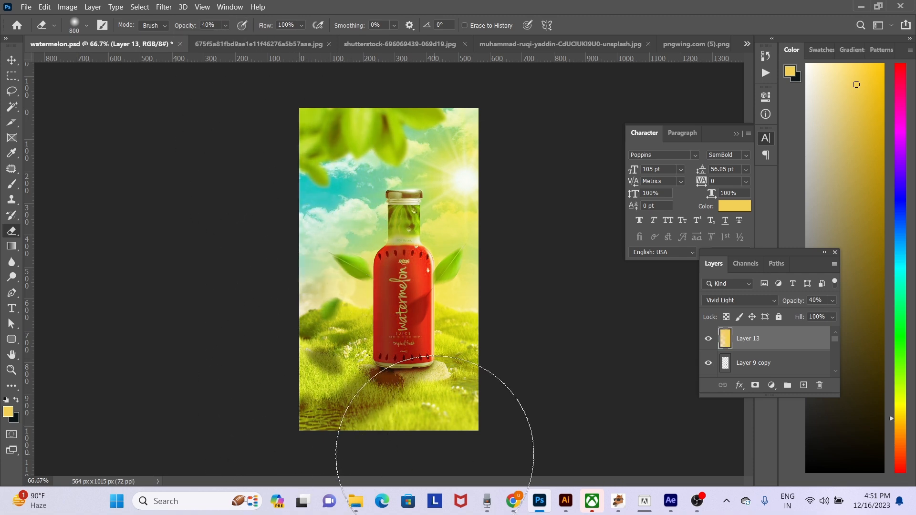
left_click_drag(352, 456, 367, 434)
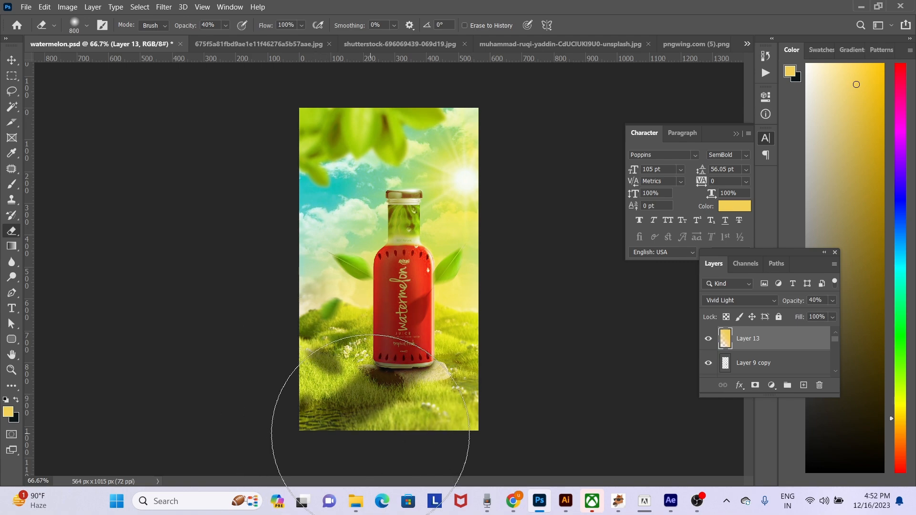